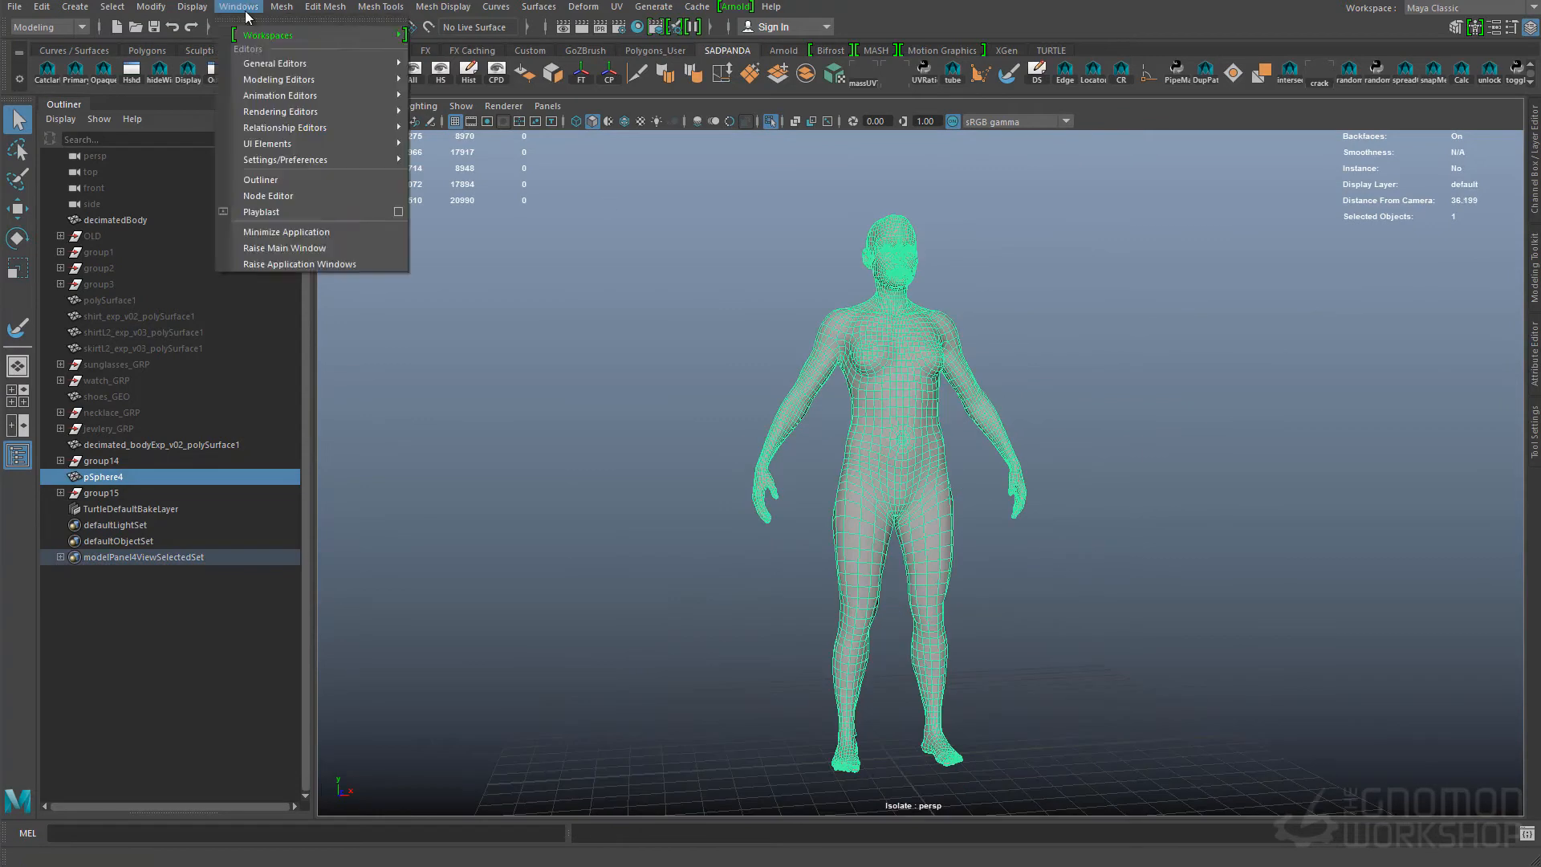
Step: Open the UV Editor and arrange its window beside a view of the body mesh's head and shoulders
mouse_move(323, 79)
click(450, 121)
alt+right_drag(771, 391, 728, 390)
drag(642, 135, 481, 266)
alt+right_drag(988, 385, 1064, 383)
alt+drag(1064, 384, 1004, 401)
alt+middle_drag(1067, 401, 1077, 487)
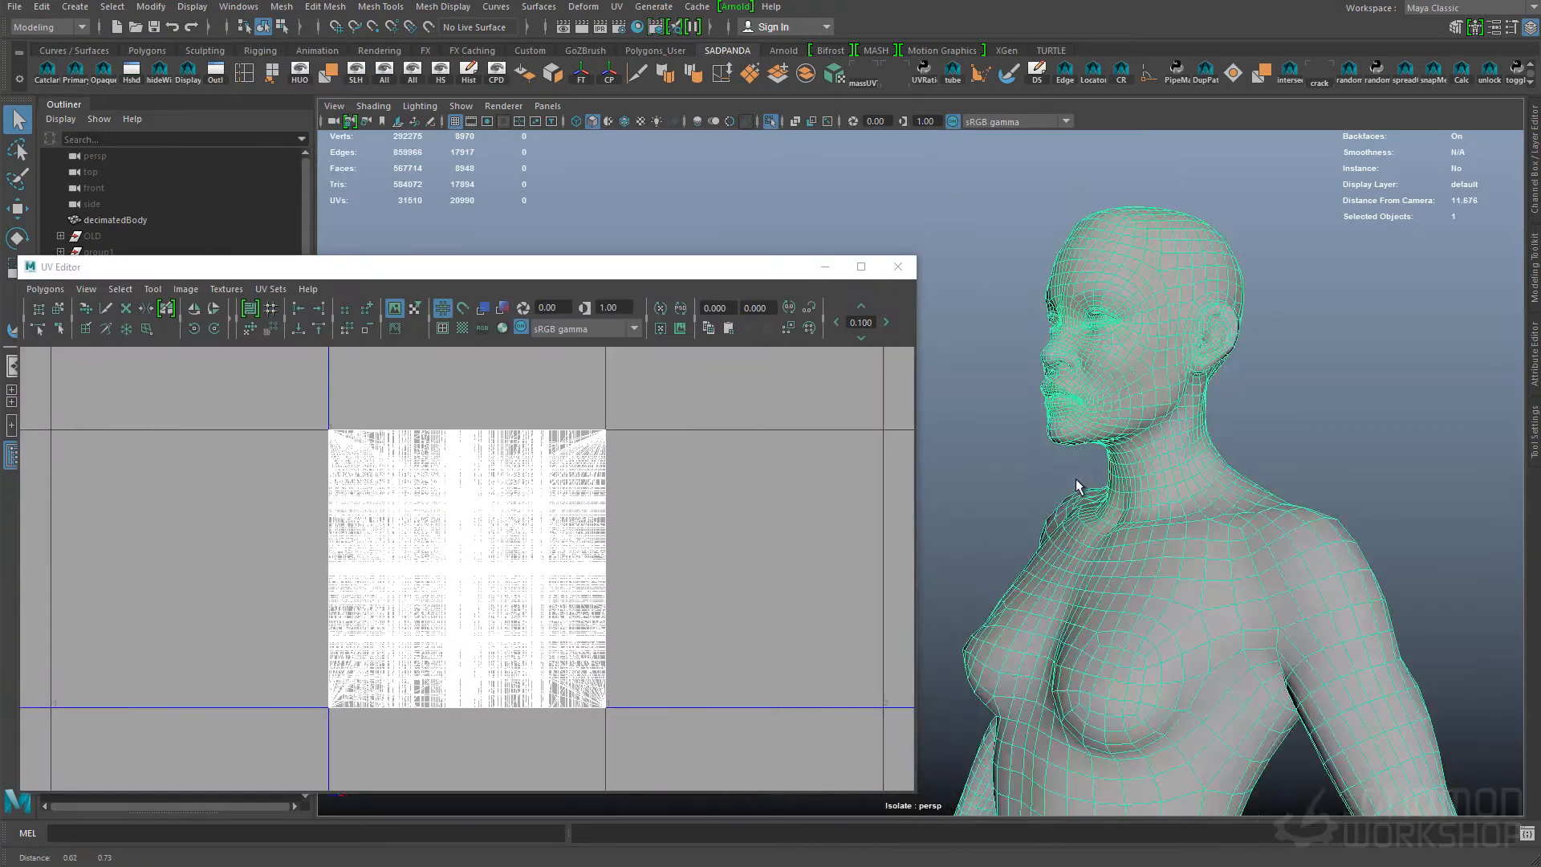
Step: Planar-map the UVs of the whole body mesh and rotate the projection to face the front of the body
right_drag(1156, 454, 1155, 502)
click(1148, 467)
shift+double_click(1161, 465)
alt+drag(1032, 504, 1085, 518)
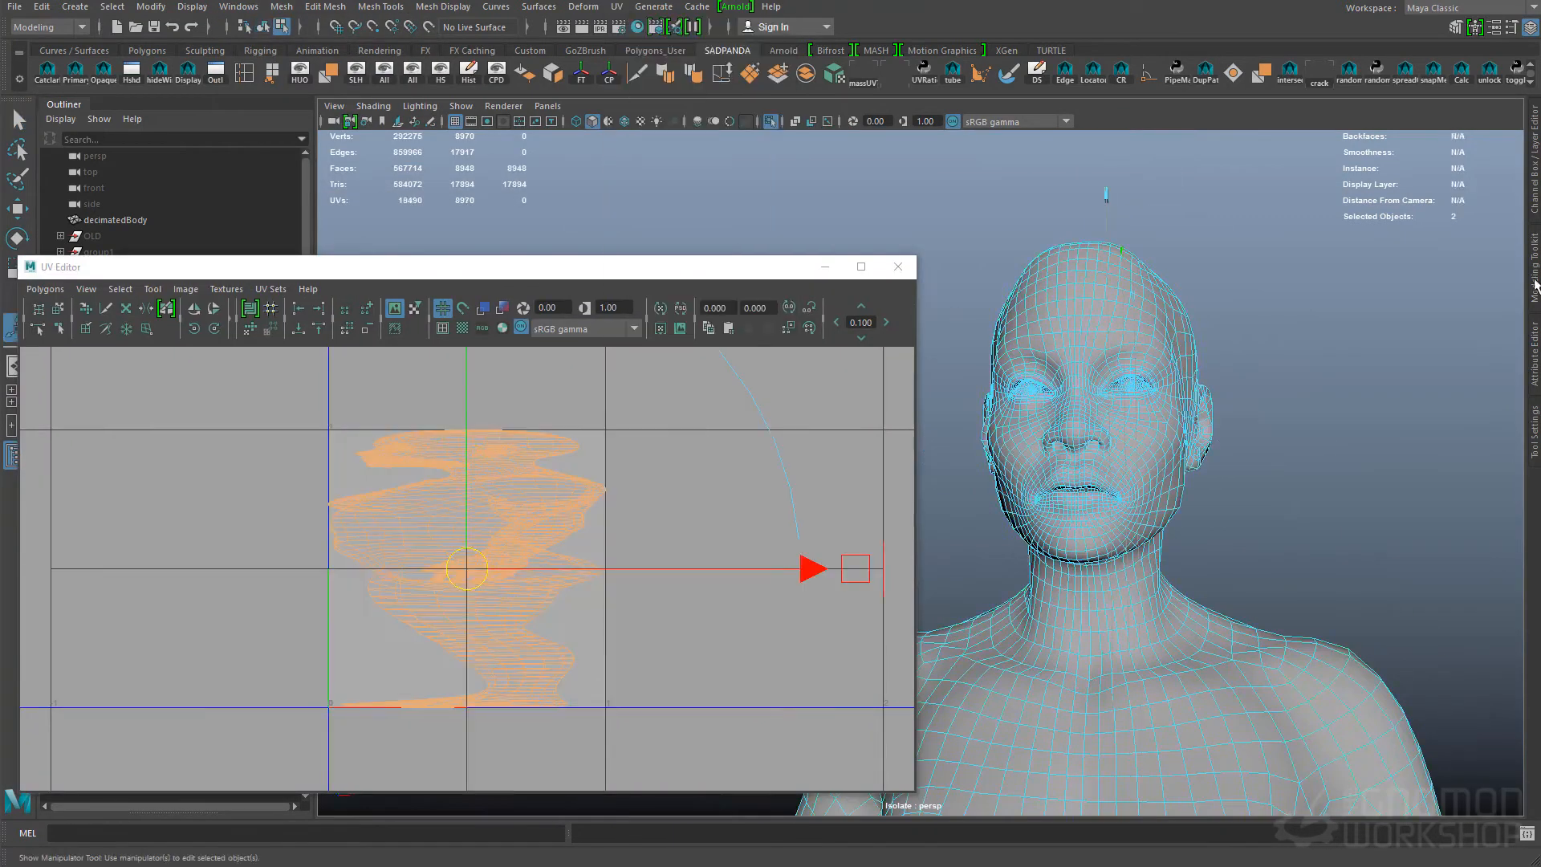
click(1534, 209)
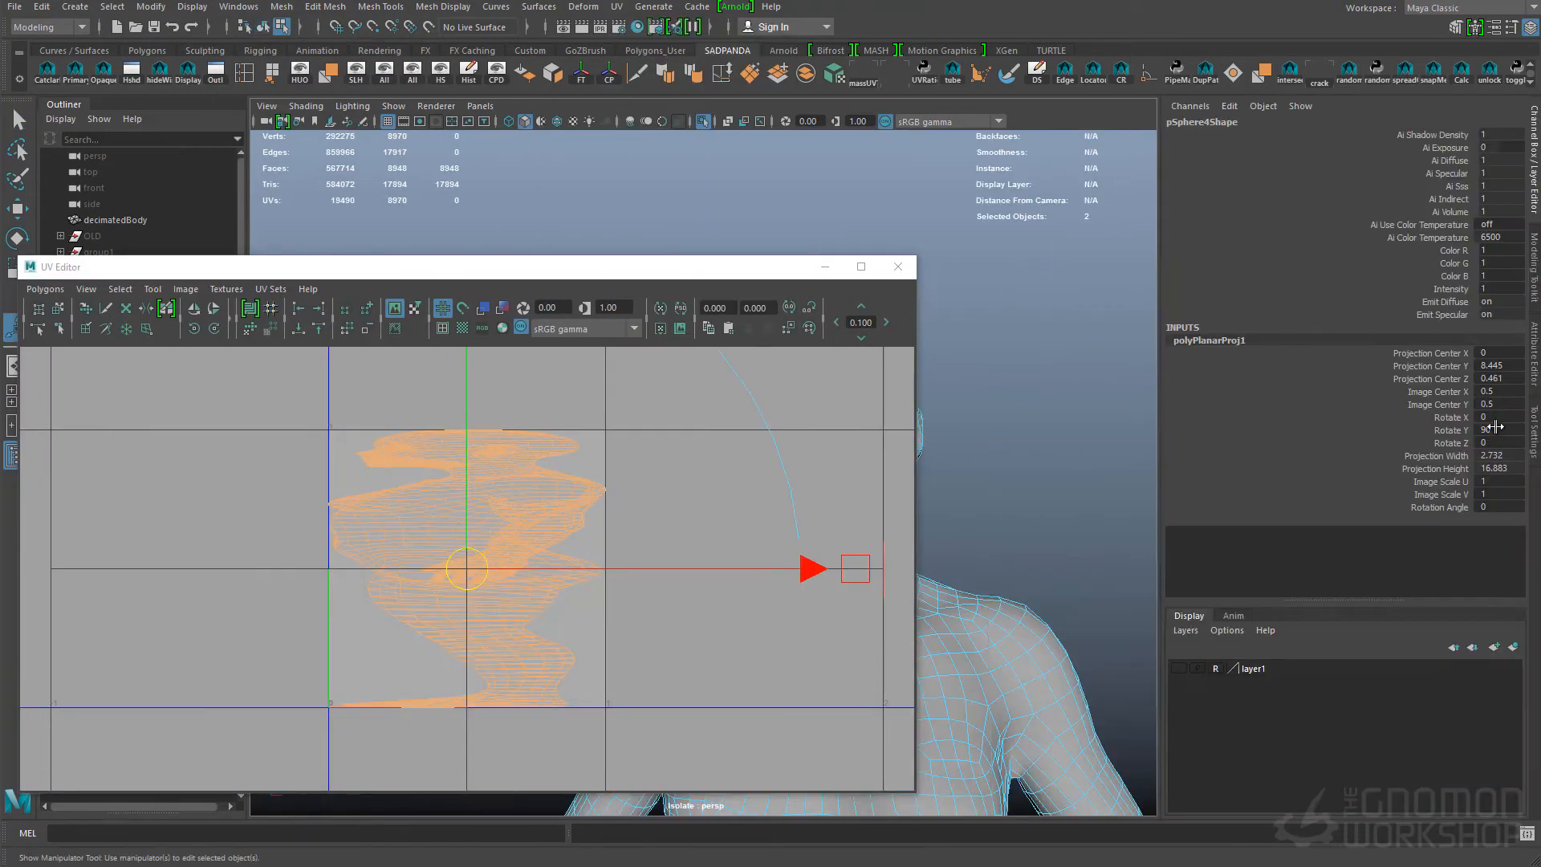
middle_drag(469, 616, 504, 616)
click(1534, 161)
drag(916, 256, 703, 99)
Step: Cut the UVs along the edge loop at the base of the neck and move the head shell above the body
alt+drag(1136, 457, 1035, 460)
alt+right_drag(980, 466, 1025, 426)
double_click(1036, 514)
alt+drag(1291, 644, 1088, 651)
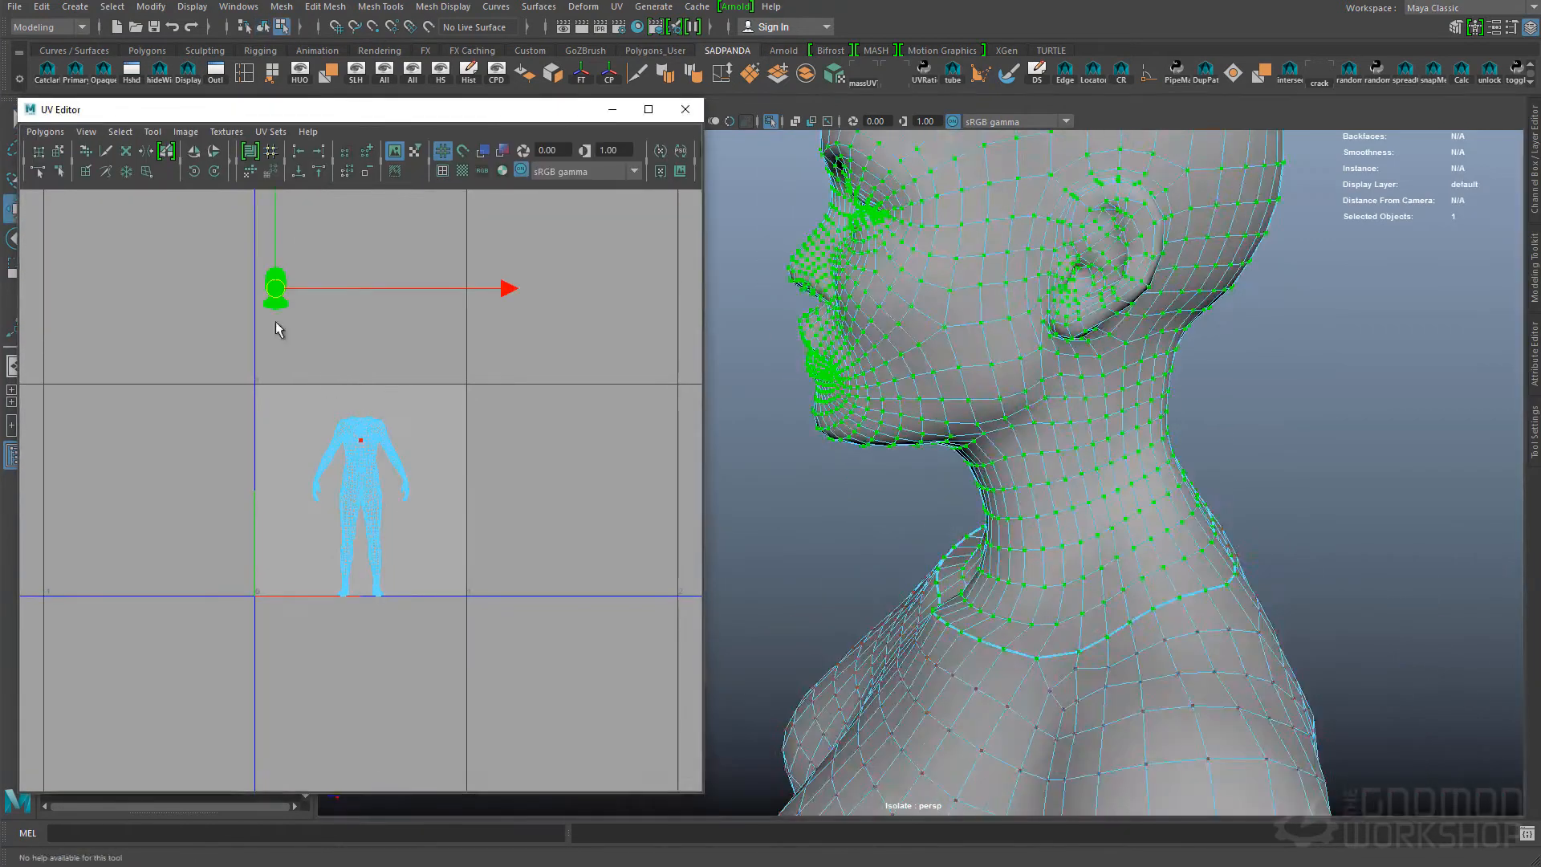
Step: Cut the UVs at both shoulders and move each arm shell away from the body shell
alt+drag(1124, 594, 927, 638)
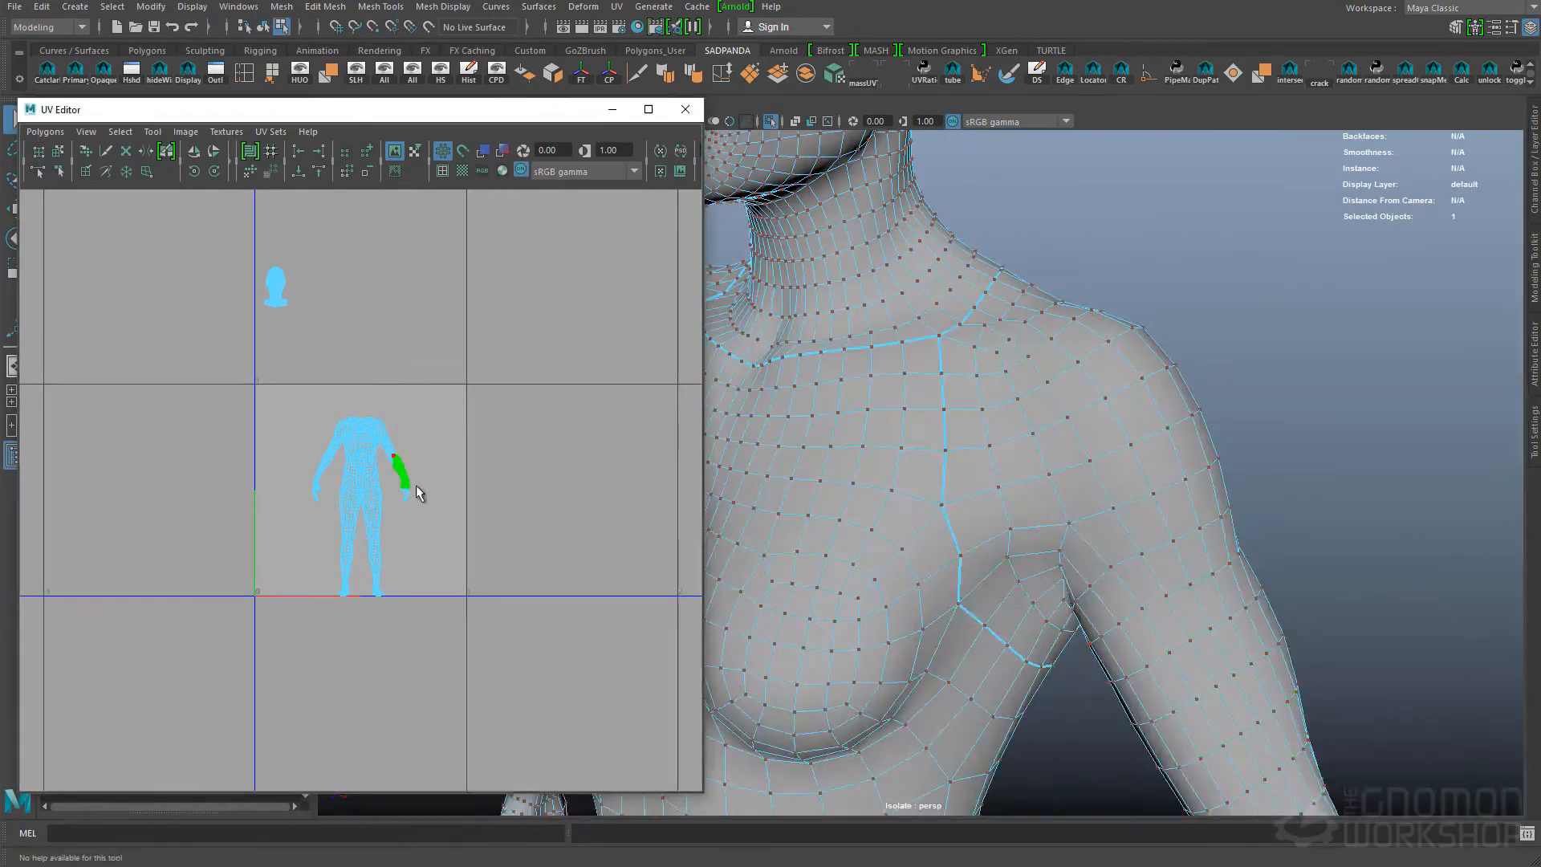
drag(420, 488, 447, 329)
click(357, 481)
alt+drag(802, 482, 1012, 440)
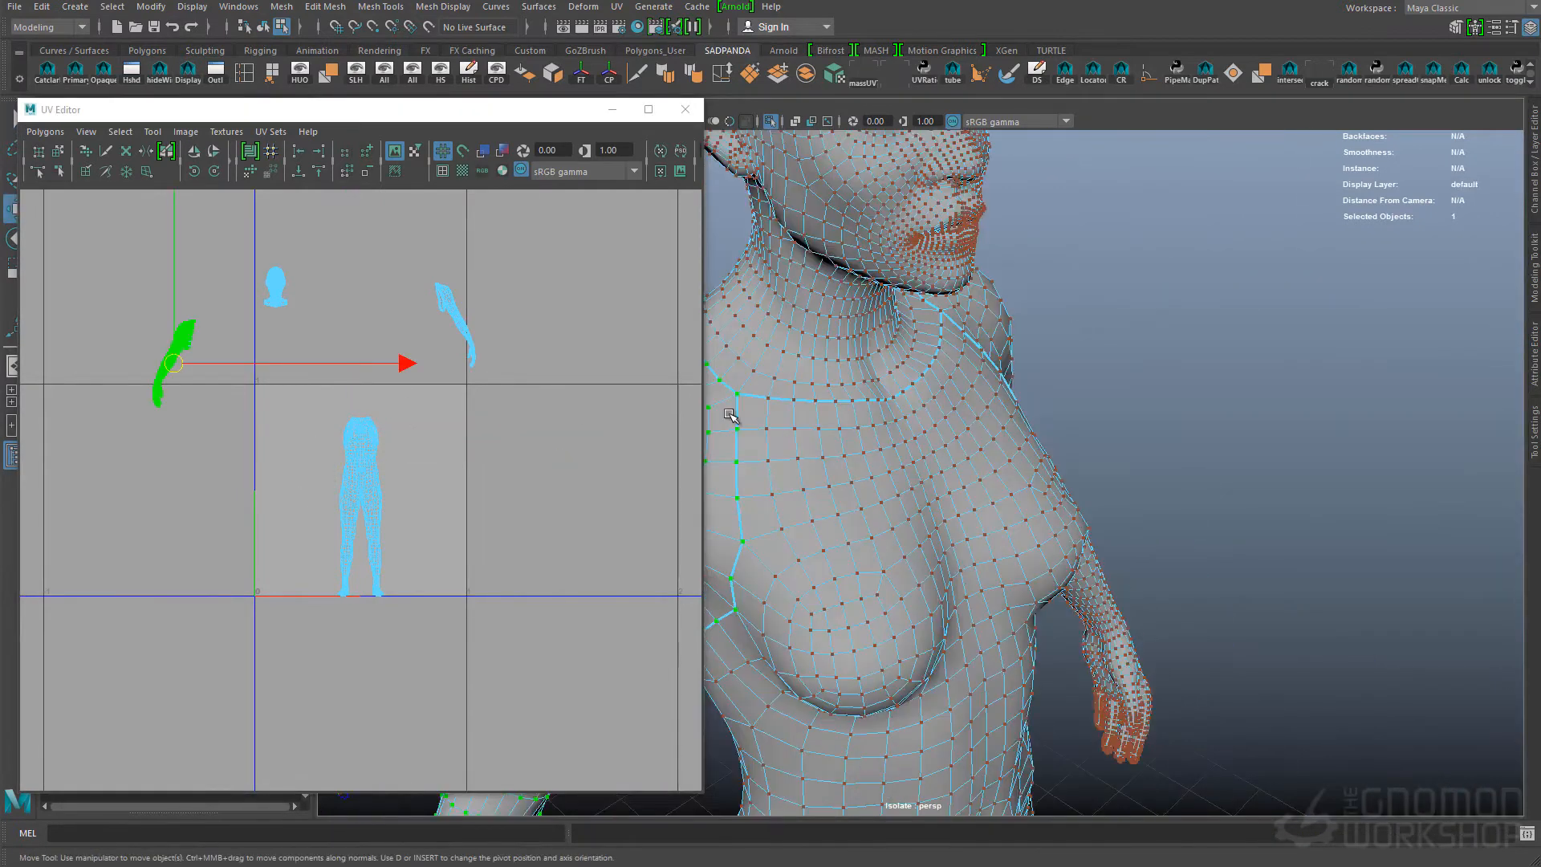
Step: Cut the torso UVs along the sides, waist and hips into separate front and back shells
alt+drag(923, 514, 1023, 551)
click(905, 540)
alt+drag(906, 540, 923, 512)
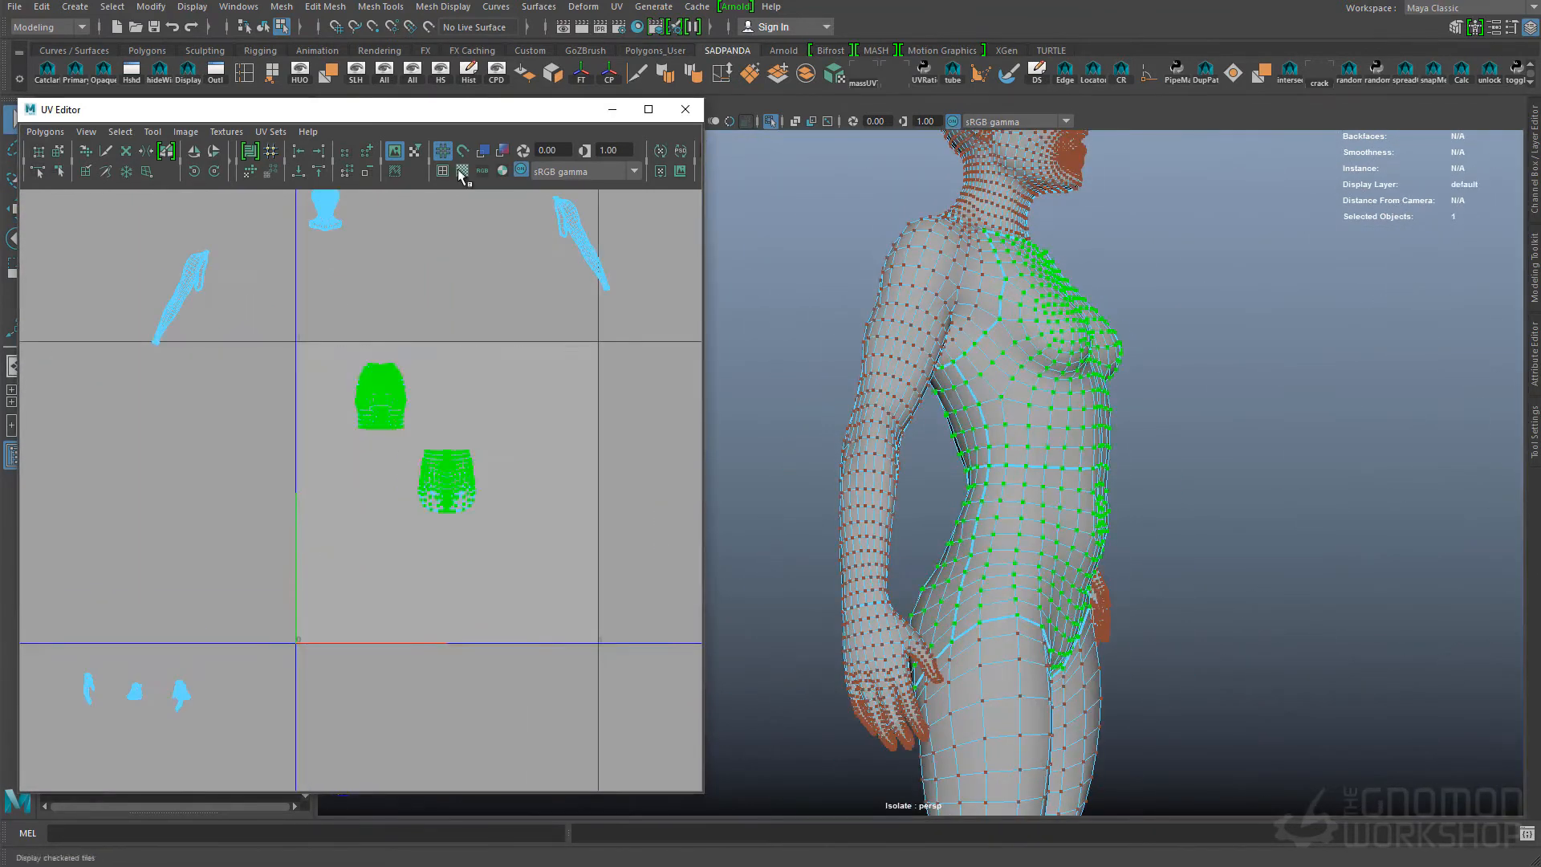
Step: Unfold the torso UV shells with unselected UVs pinned, a vertical constraint and 5000 maximum iterations, and save the scene
scroll(377, 434, up, 3)
shift+right_click(396, 433)
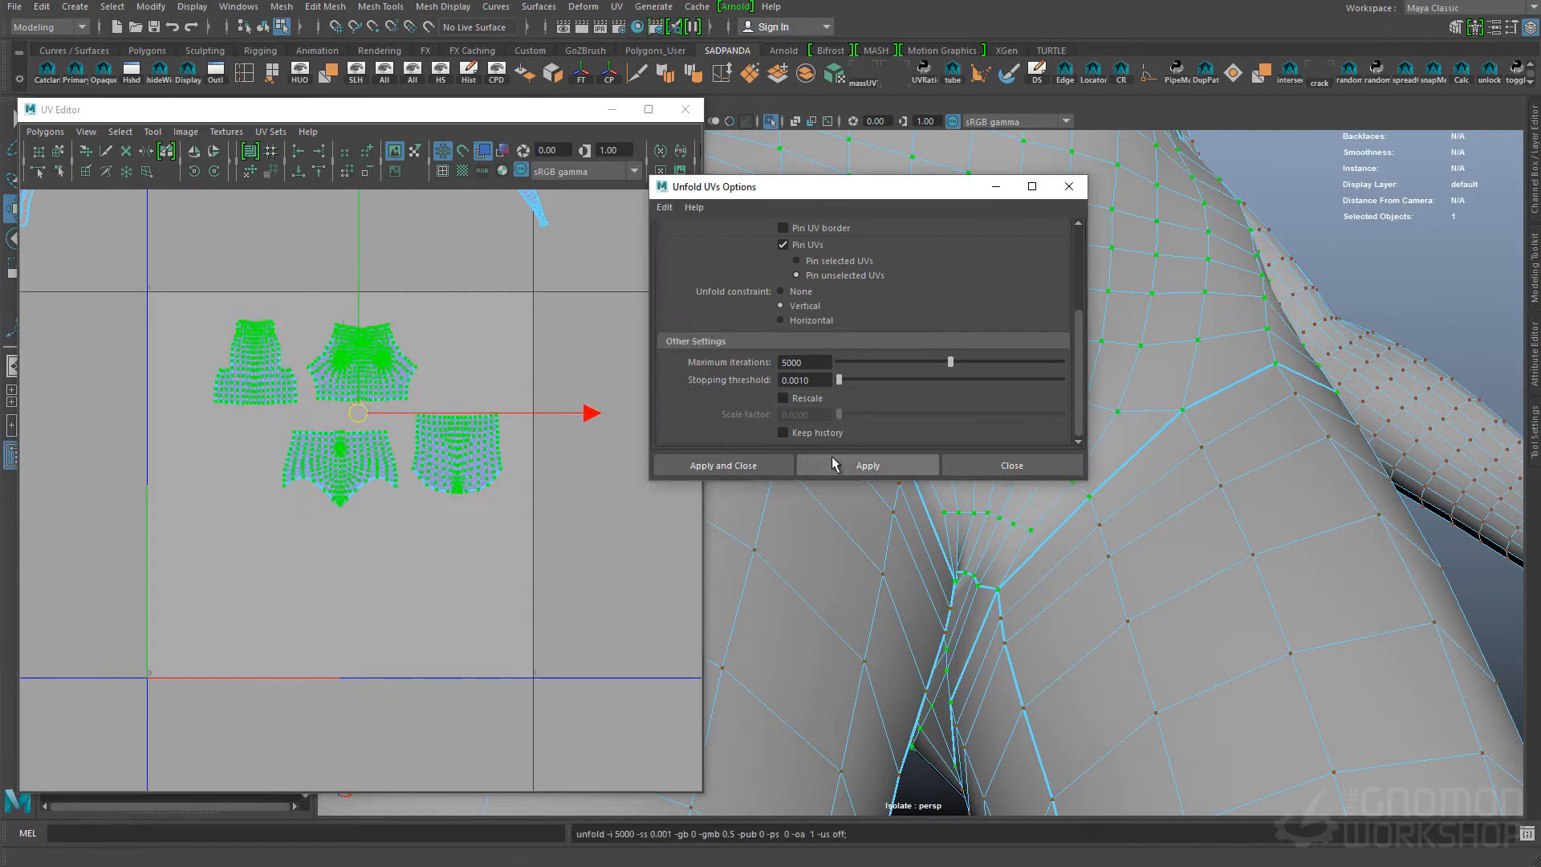
key(ctrl+s)
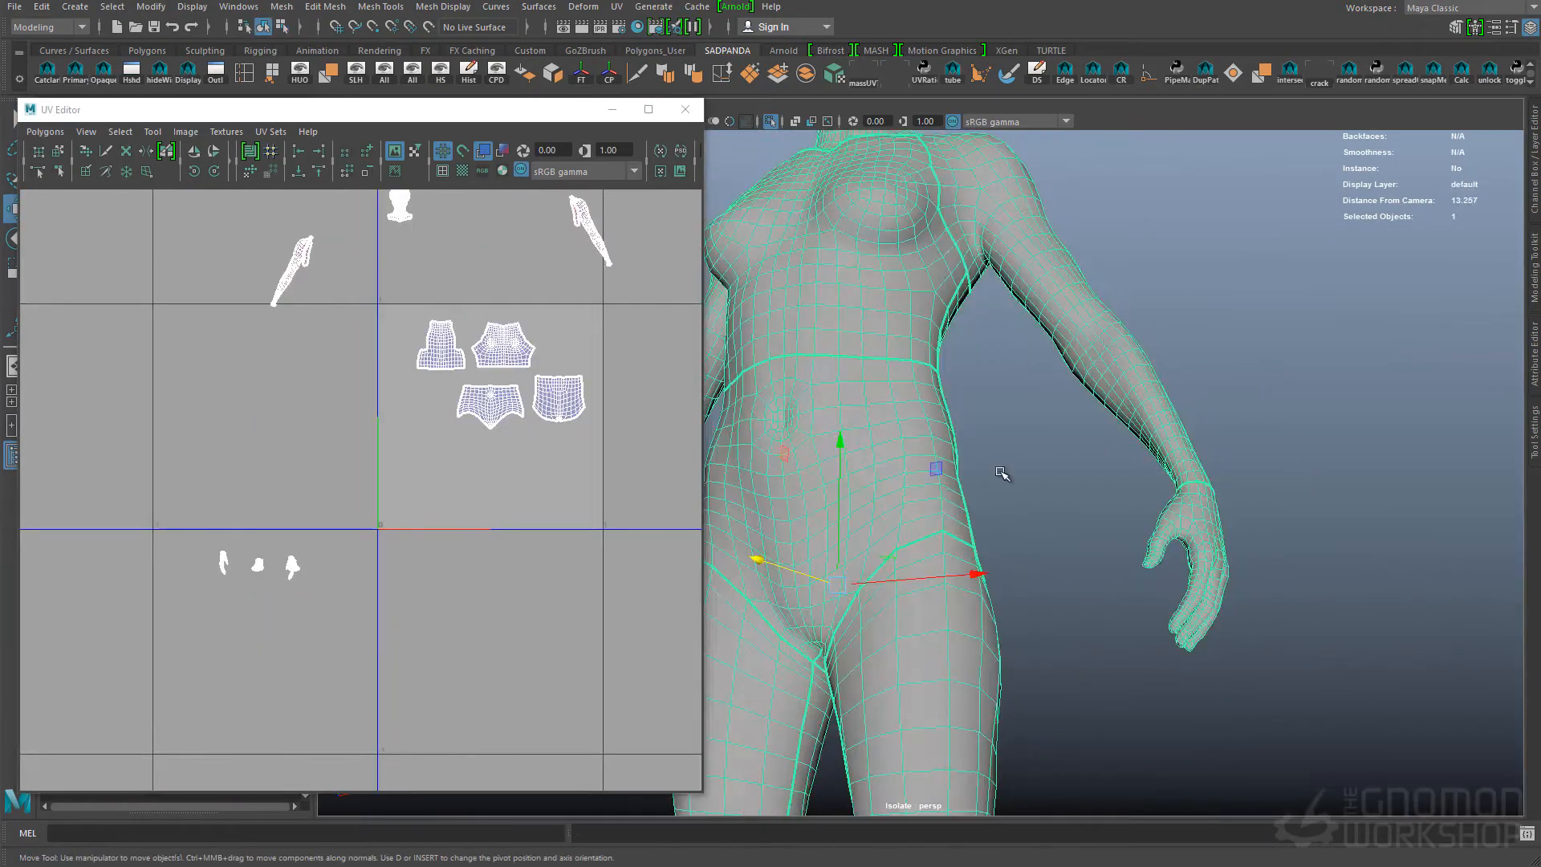
Step: Unfold both arm UV shells with unselected UVs pinned and a vertical constraint, and save the scene
alt+drag(835, 418, 1244, 438)
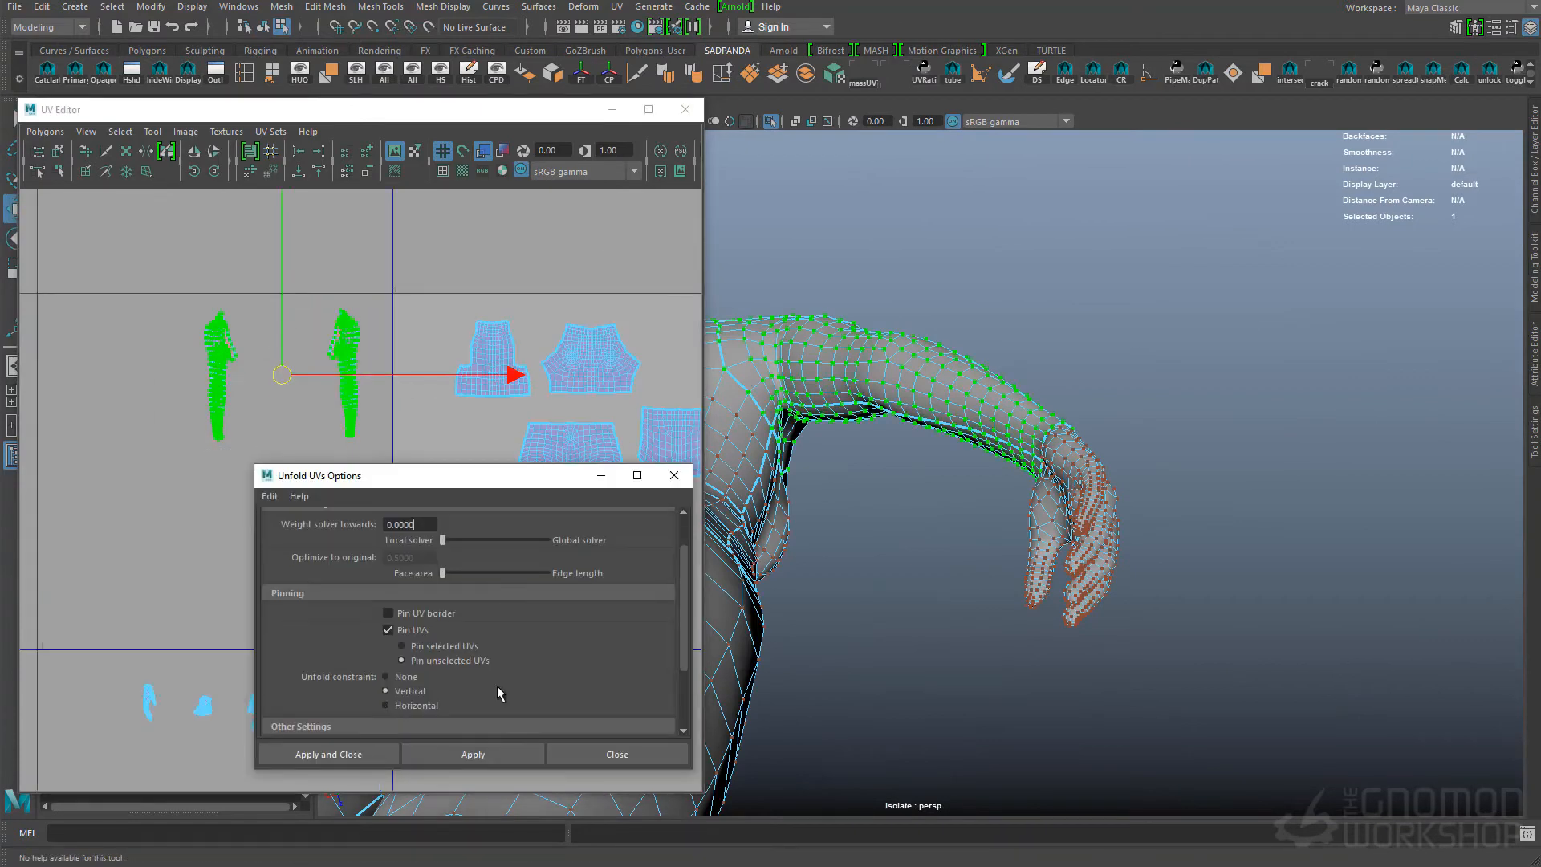
click(431, 755)
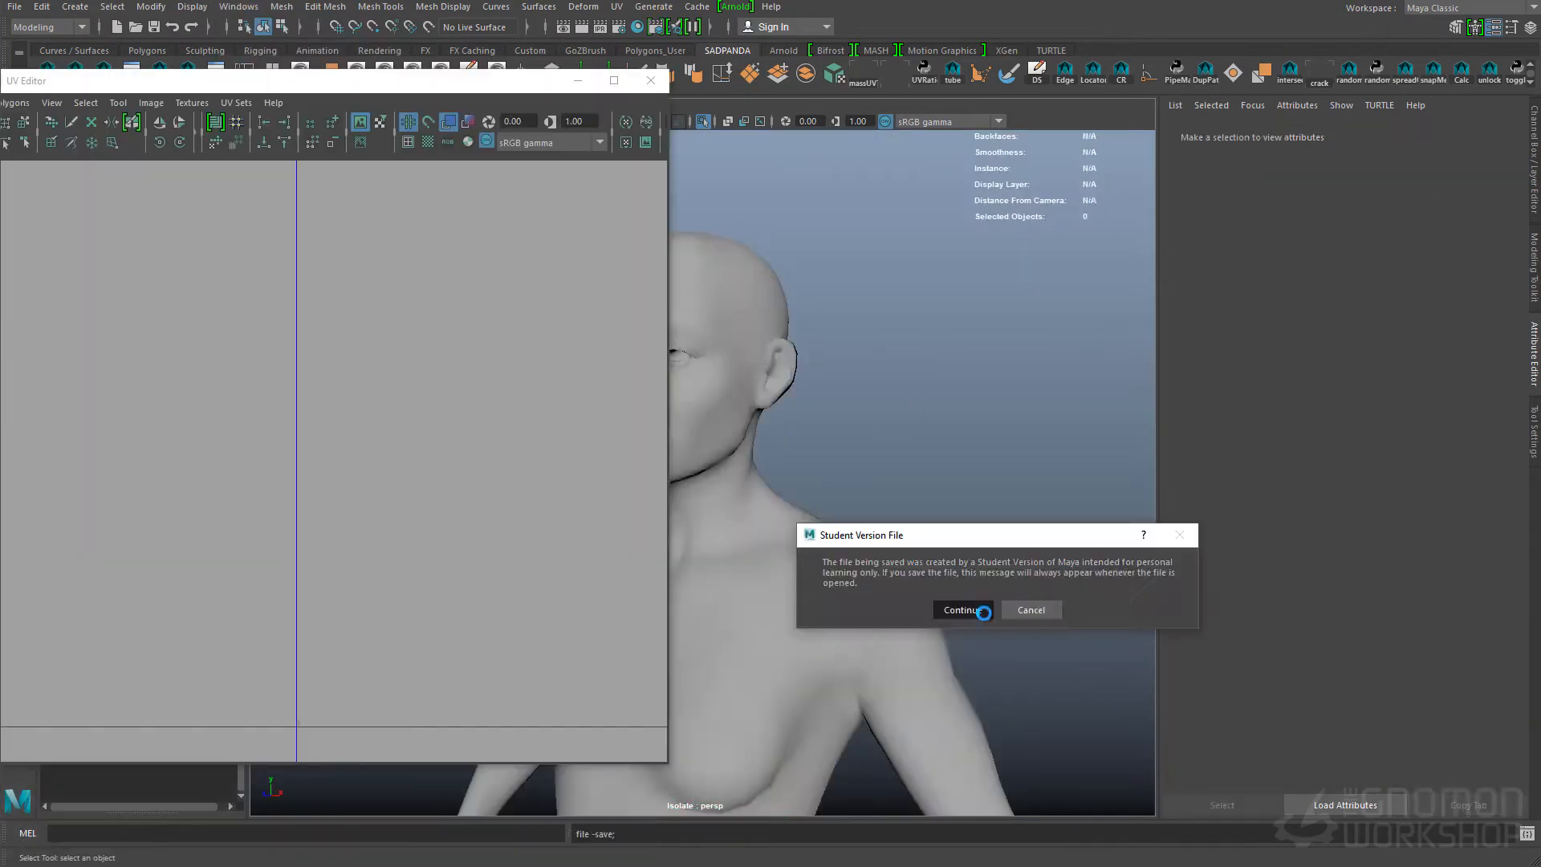
click(973, 609)
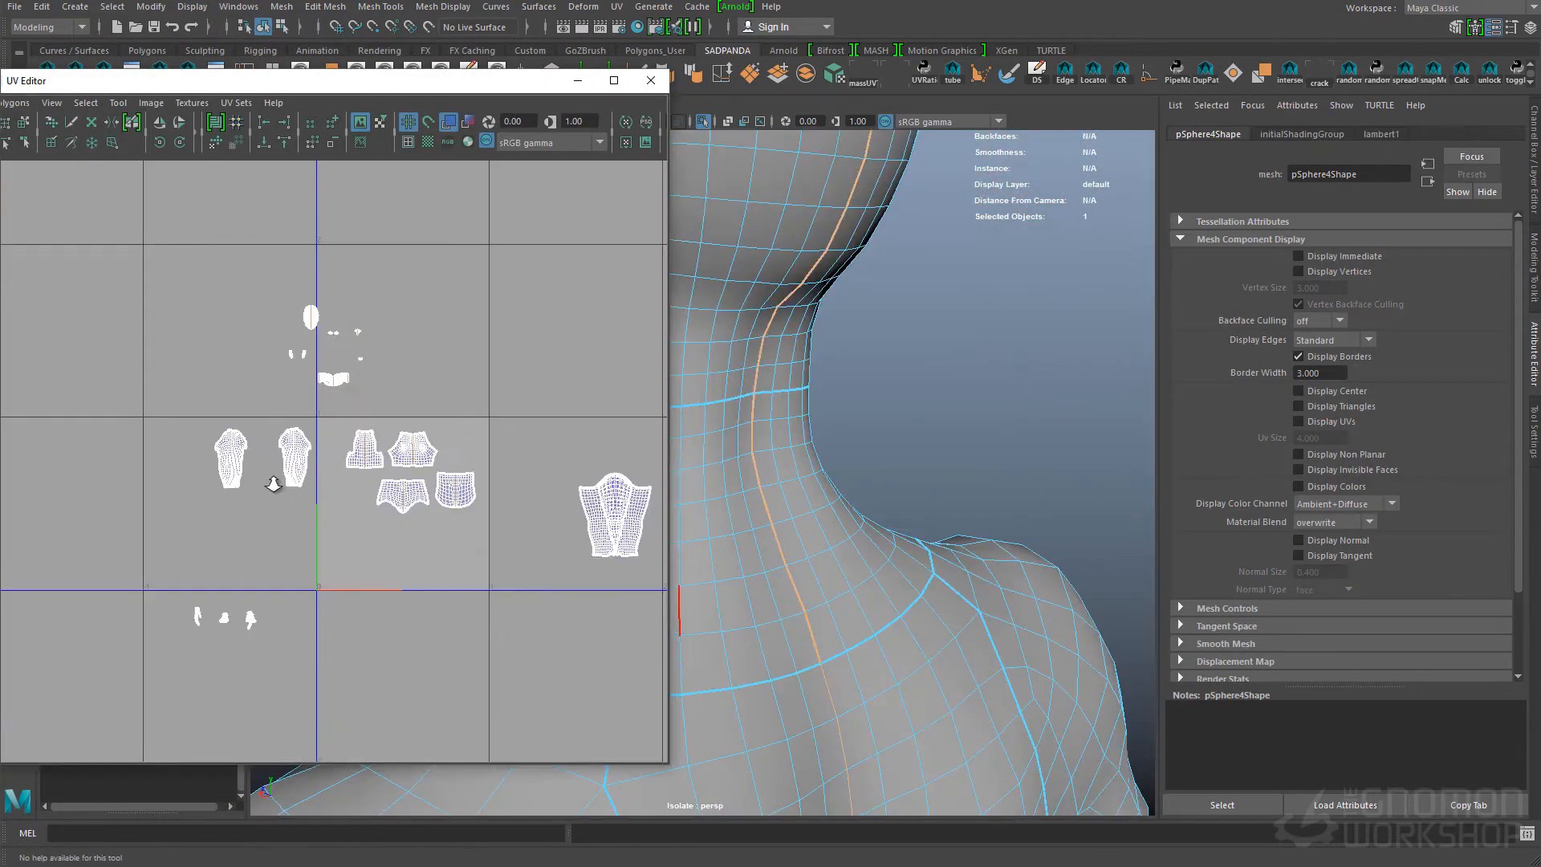
Step: Unfold the separated head UV shells with a vertical constraint and 5000 maximum iterations, and save the scene
key(F8)
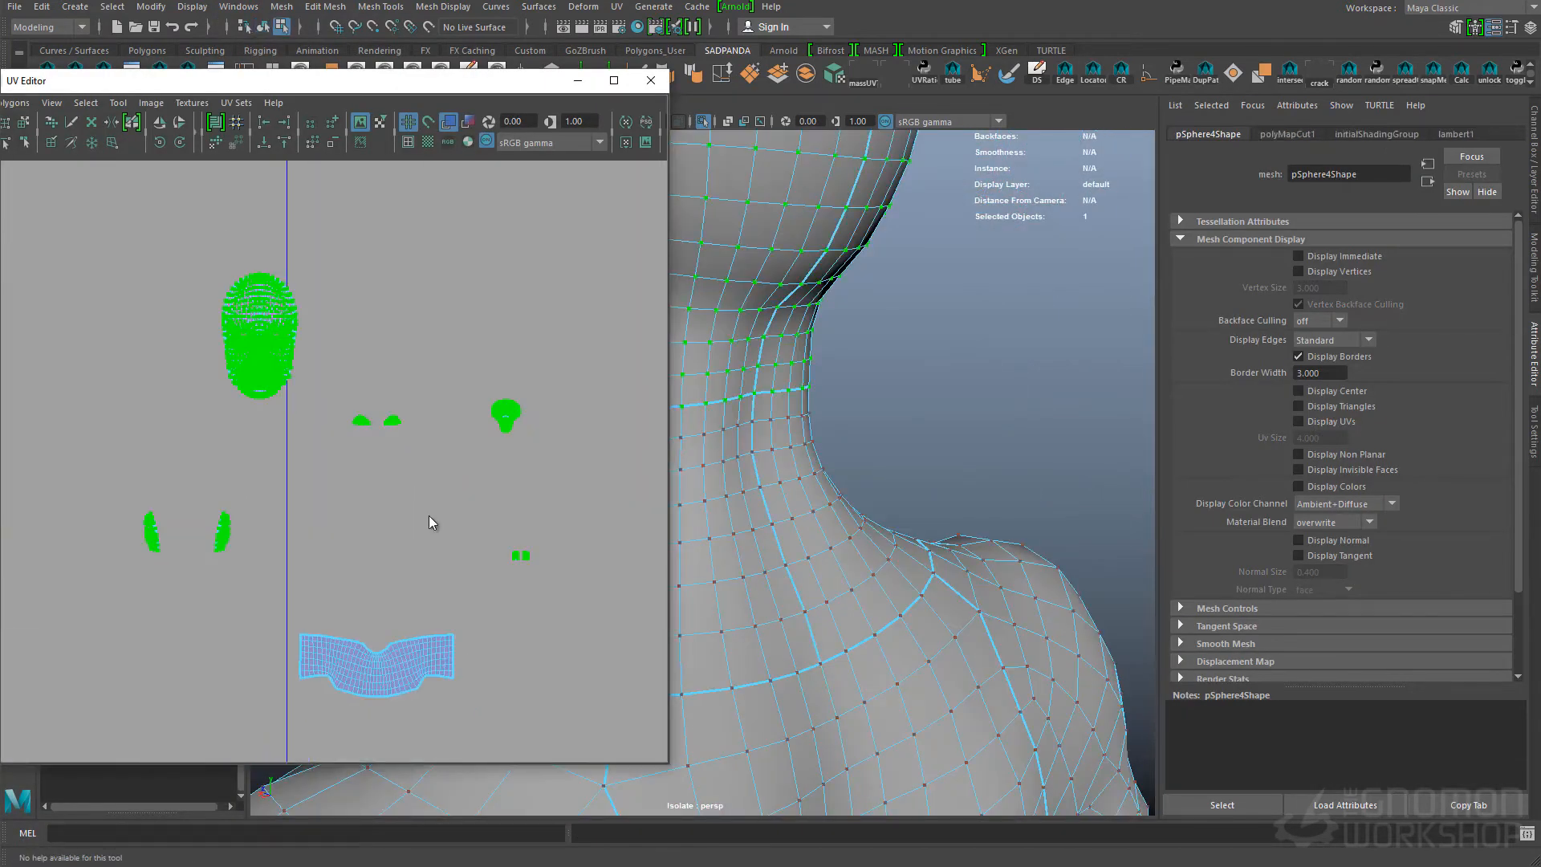
click(1100, 688)
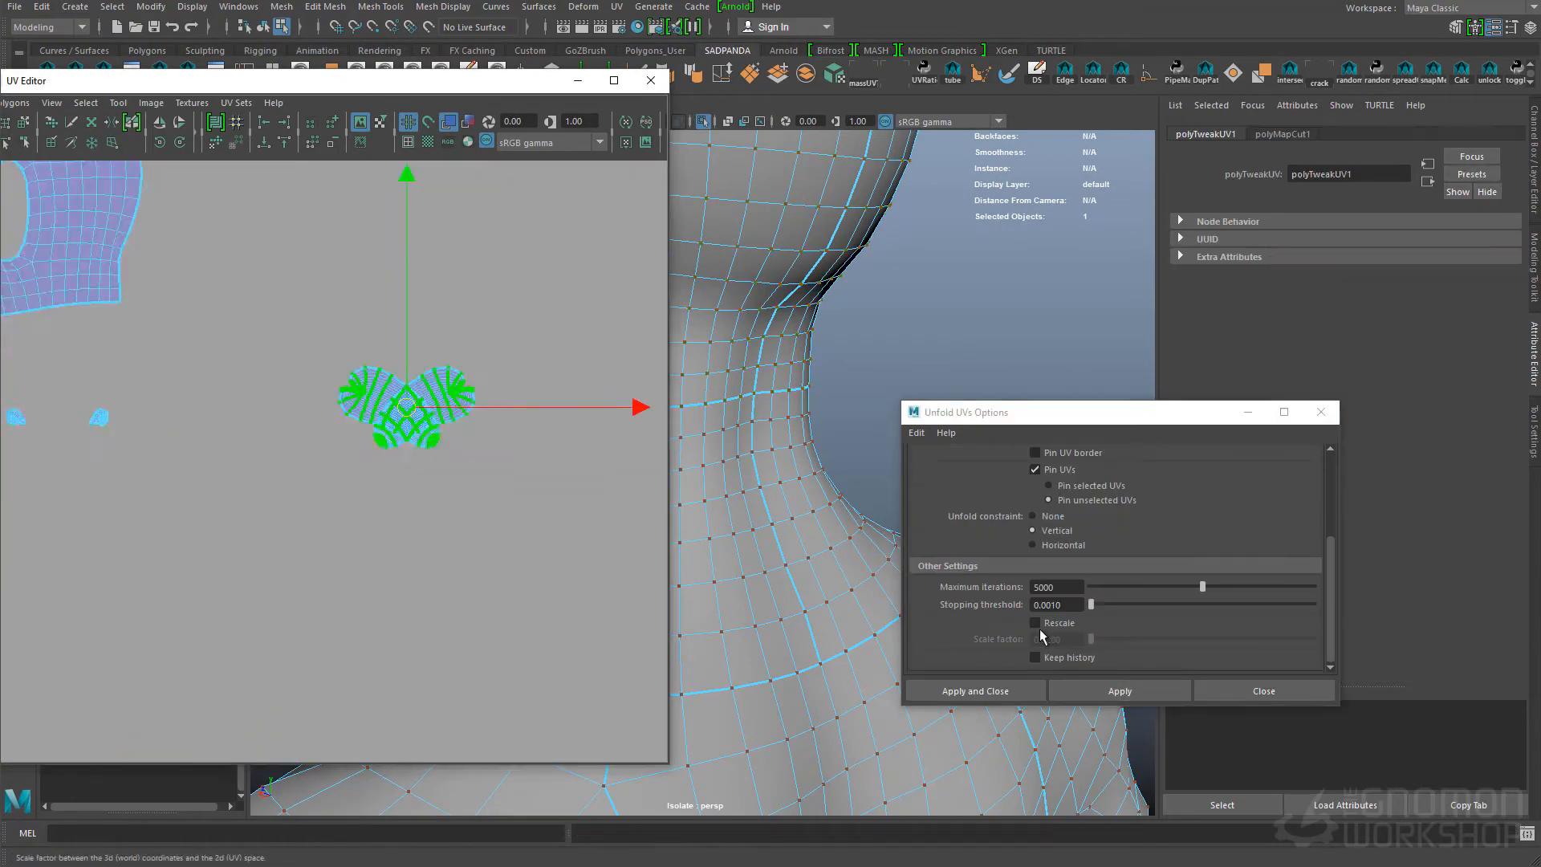
key(ctrl+s)
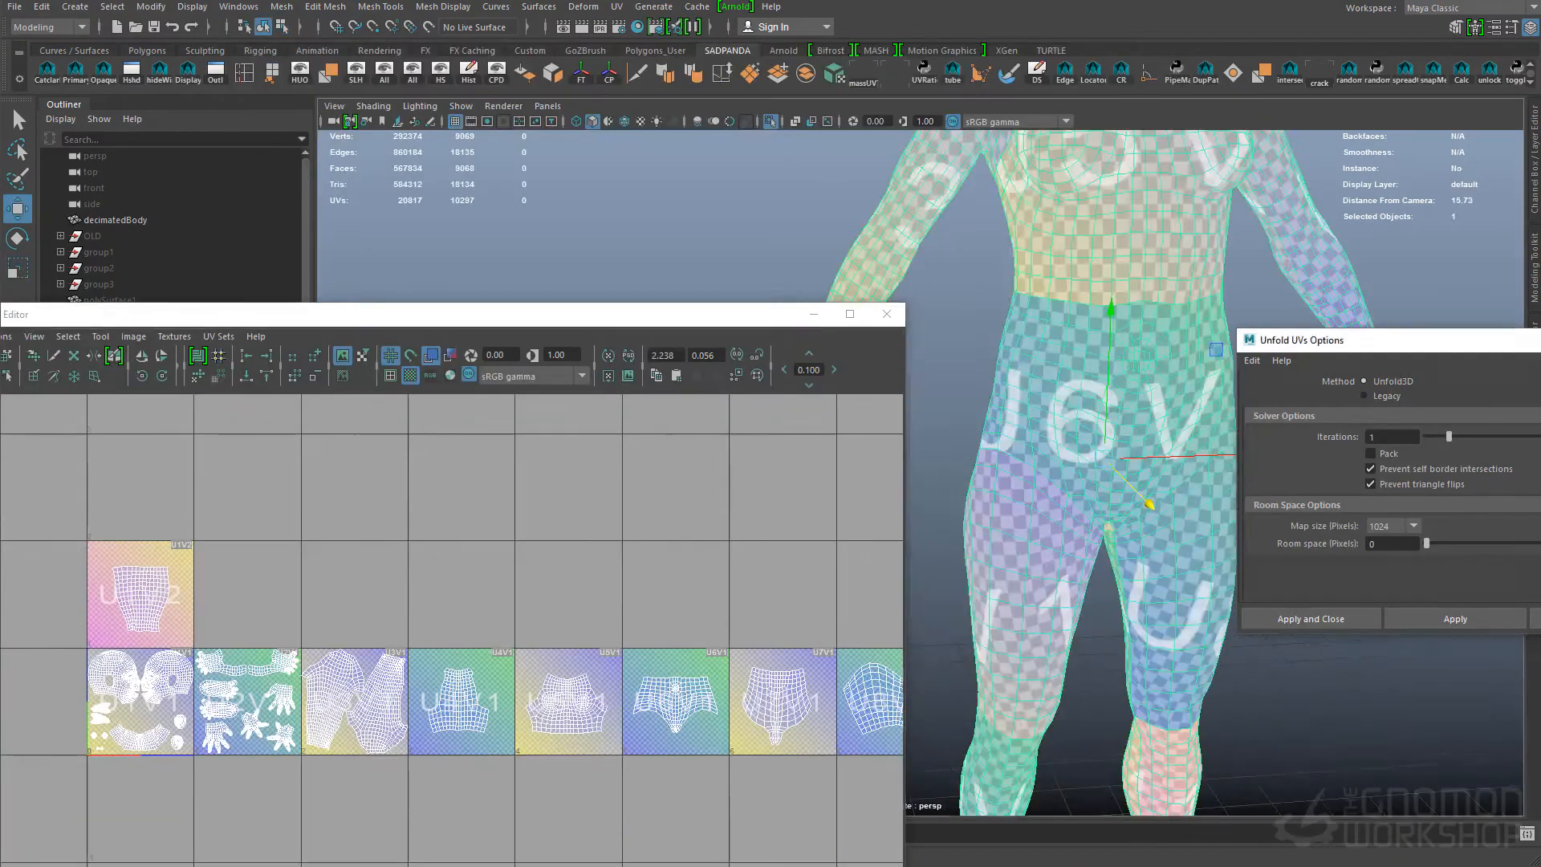
Step: Position the fingernail mesh on the fingertip and save the scene
alt+drag(1237, 482, 1058, 327)
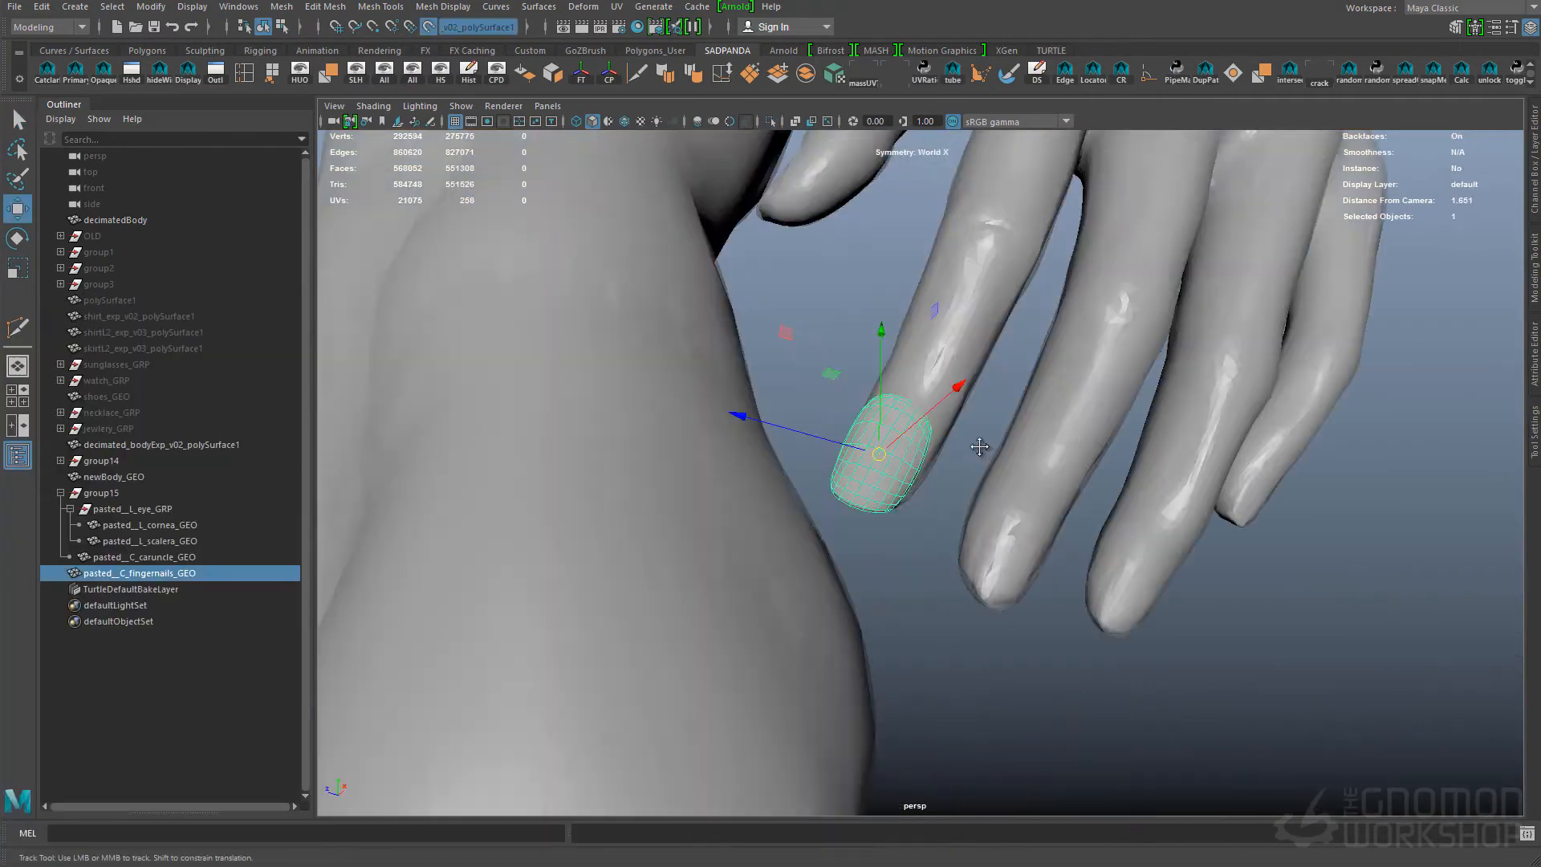
alt+drag(980, 443, 878, 413)
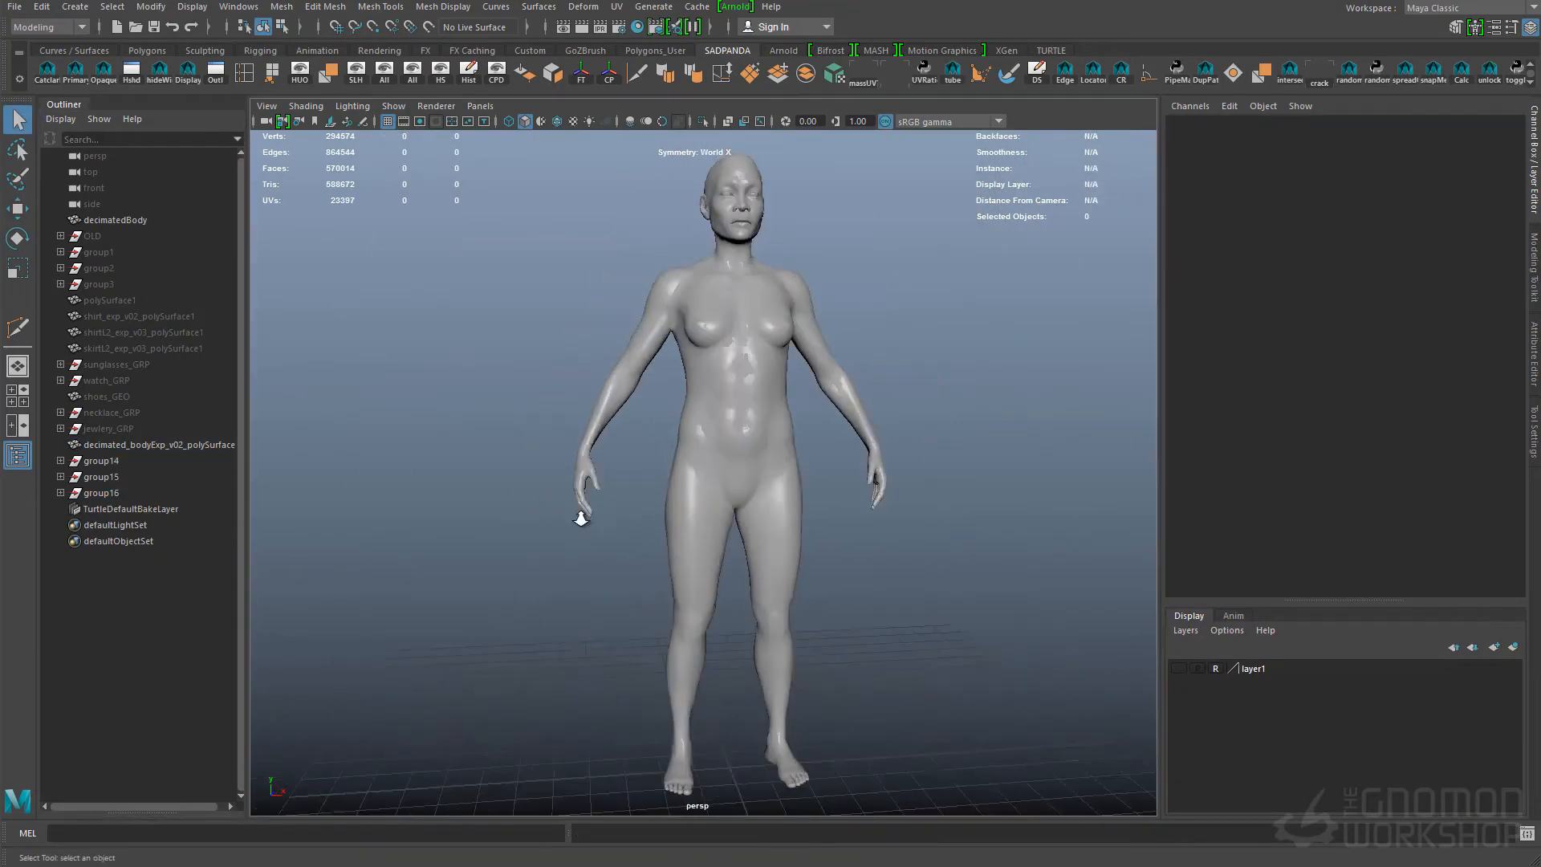
key(ctrl+s)
click(966, 609)
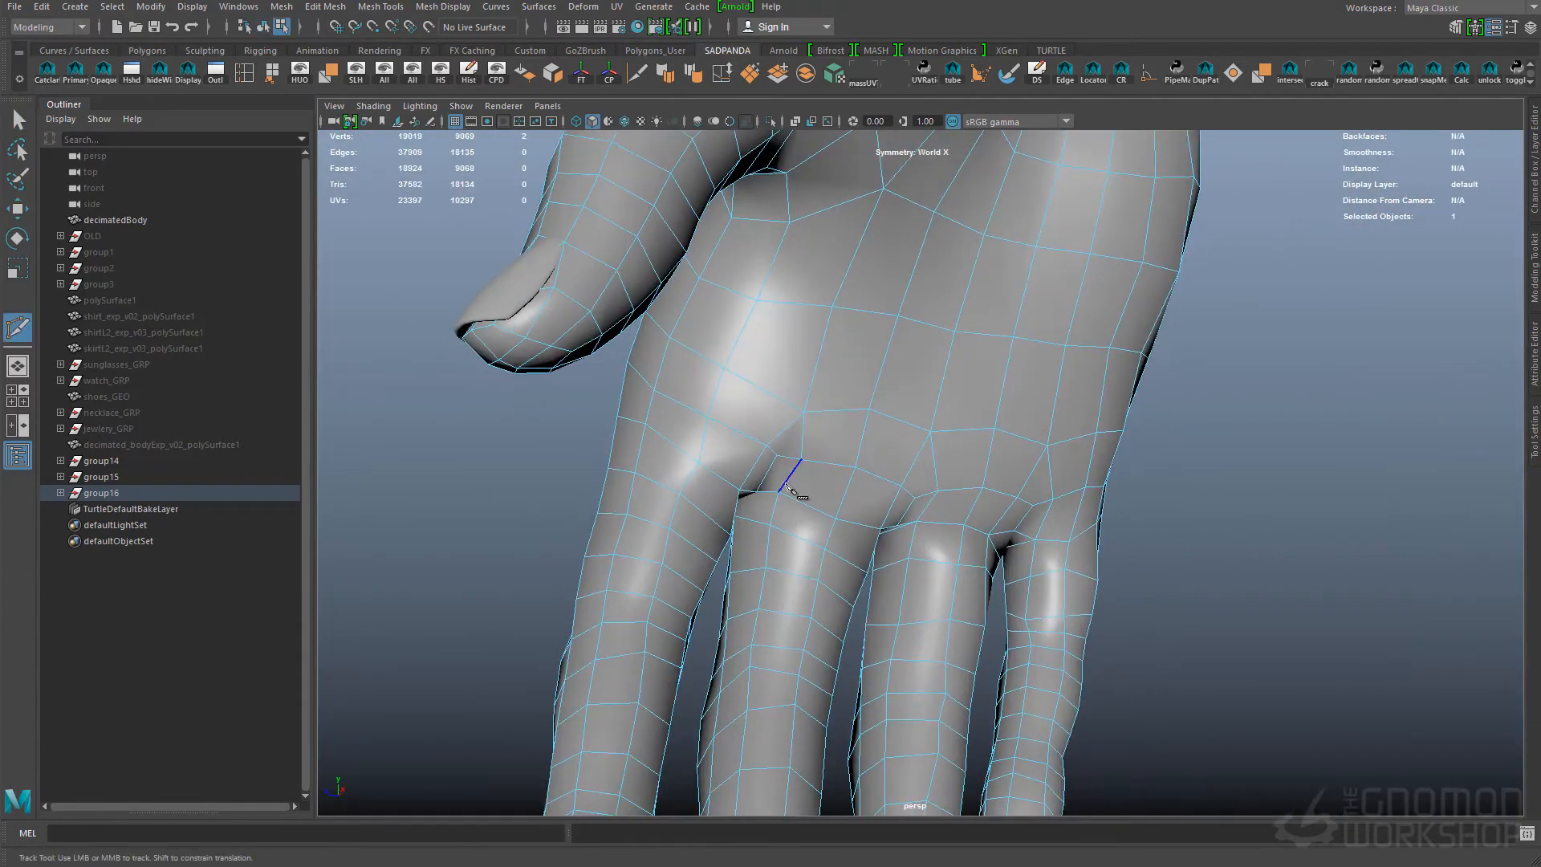
Step: Add supporting edge loops across the base and joints of the fingers
ctrl+right_click(797, 482)
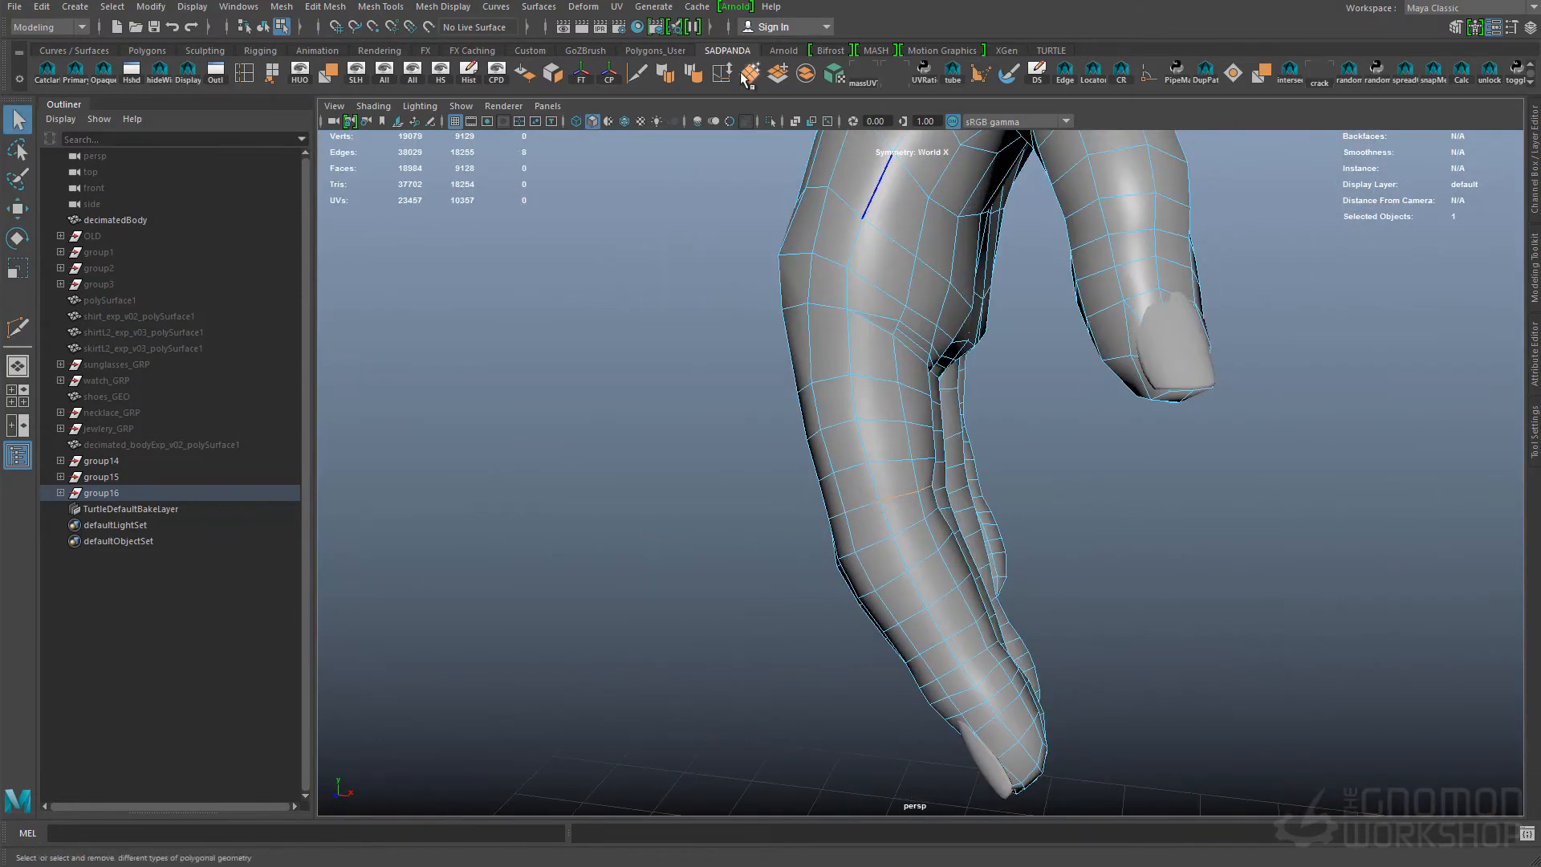
double_click(901, 477)
alt+drag(806, 591, 781, 648)
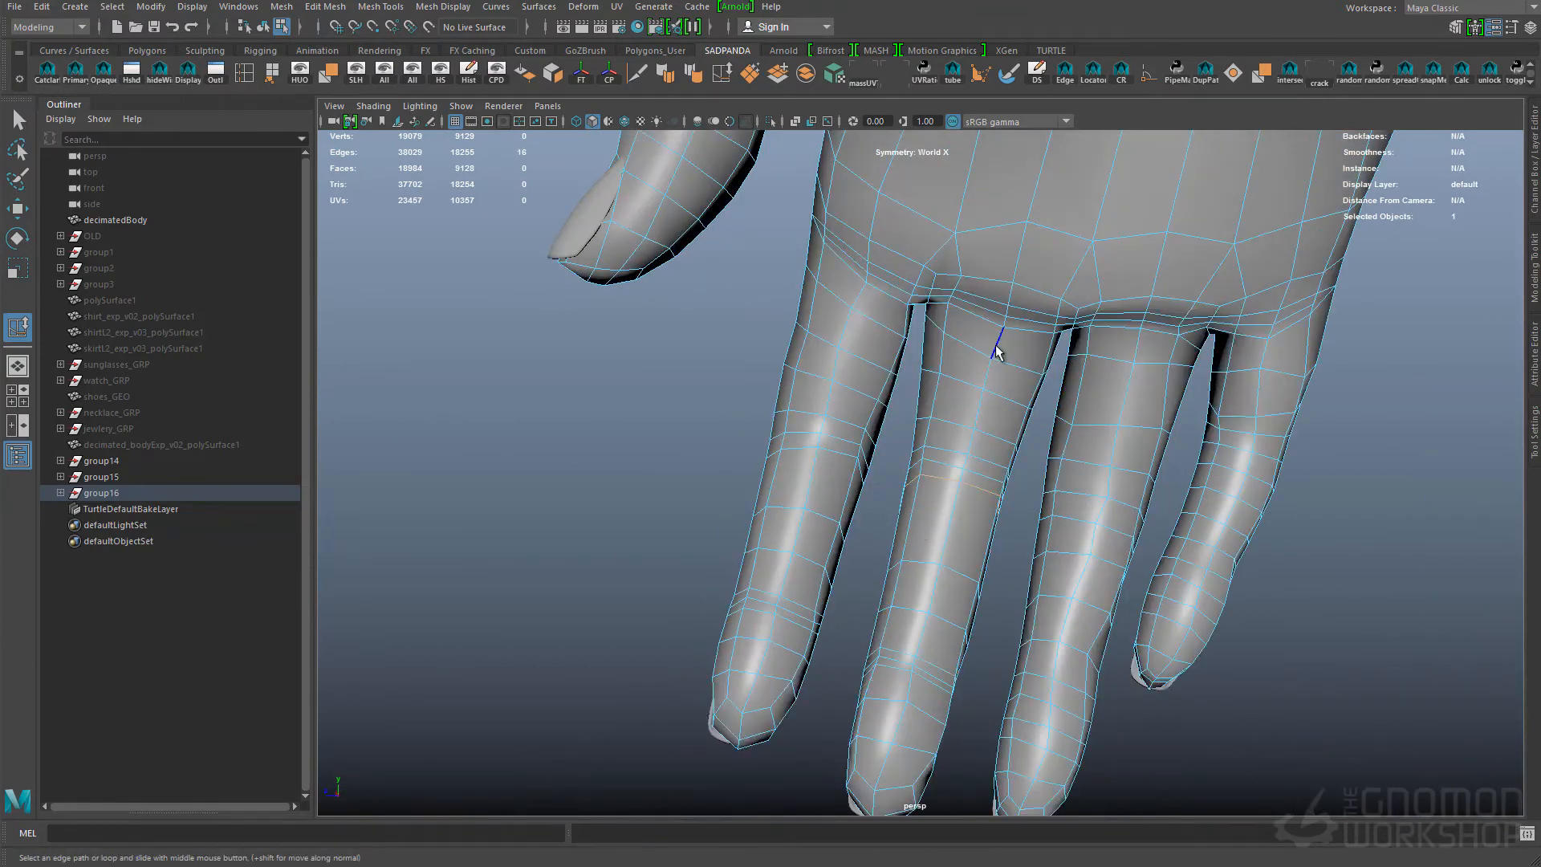
Step: Slide the edge loops around the joints of the middle, ring and little fingers to even their spacing
alt+drag(1270, 384, 1221, 450)
double_click(1196, 618)
alt+drag(1316, 450, 1271, 428)
double_click(1084, 627)
alt+drag(1090, 536, 1188, 618)
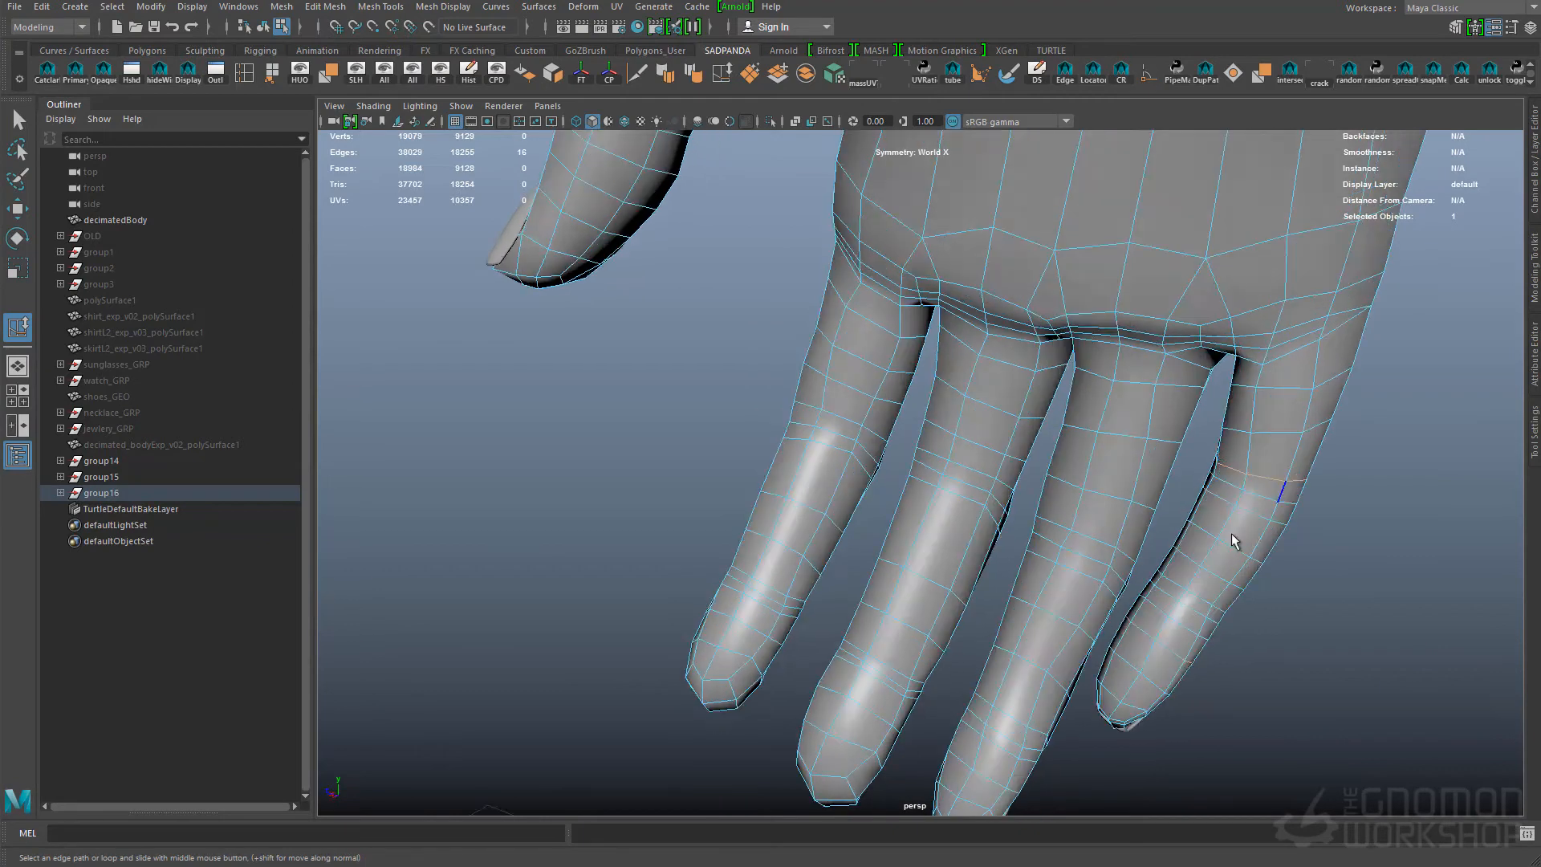
double_click(1269, 474)
alt+drag(1270, 479, 1057, 522)
Step: Add edge loops around the thumb's base and joint and slide them into an even spacing
alt+middle_drag(1056, 522, 929, 619)
alt+drag(883, 589, 1072, 598)
double_click(798, 369)
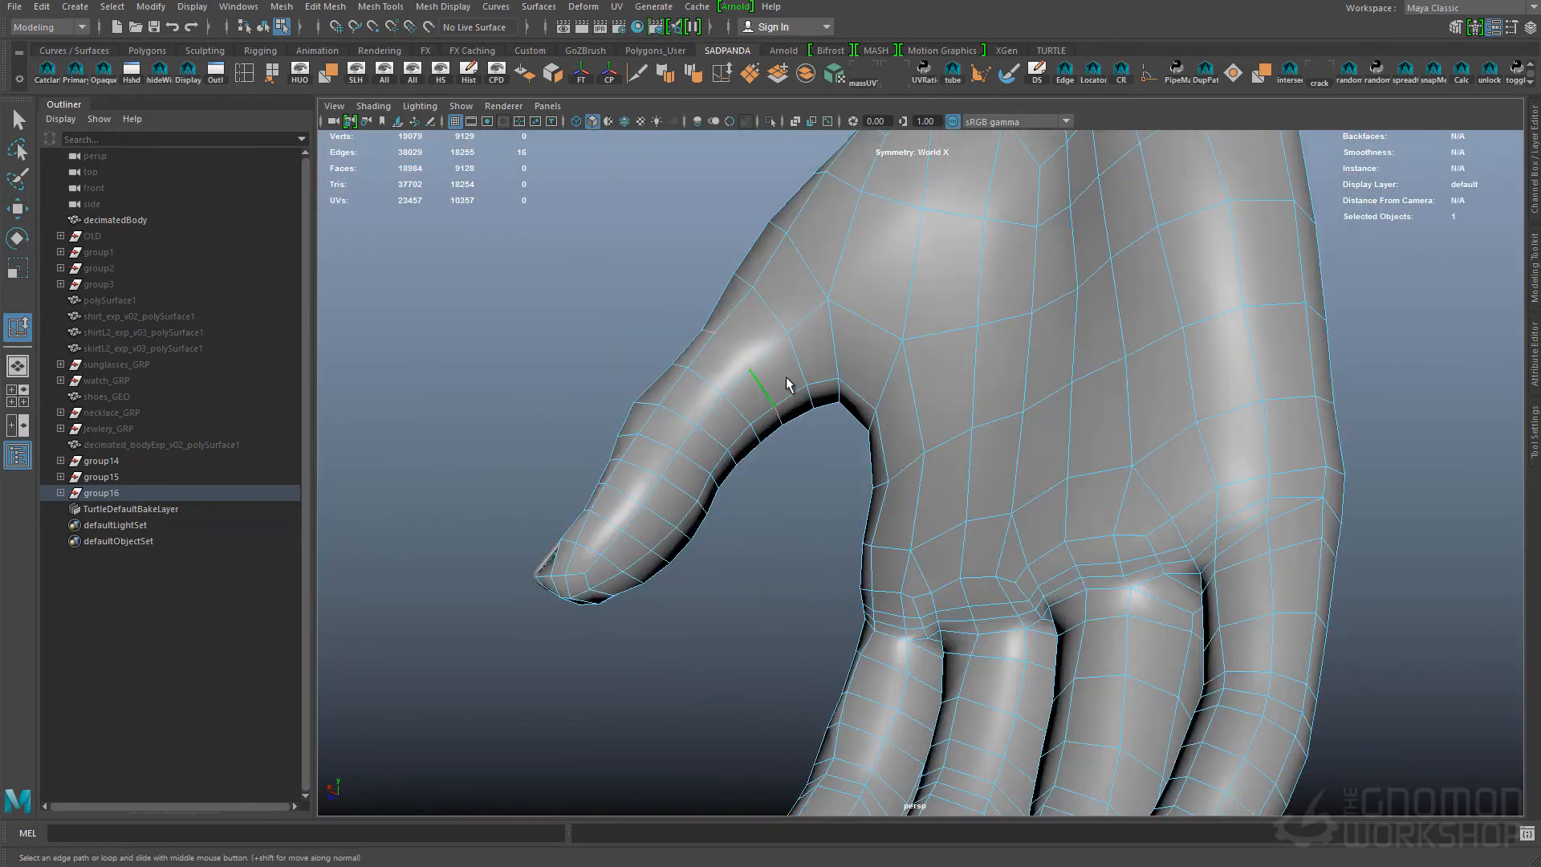
alt+drag(740, 463, 717, 451)
double_click(712, 447)
key(g)
alt+drag(796, 378, 926, 416)
click(763, 461)
key(w)
double_click(769, 356)
key(g)
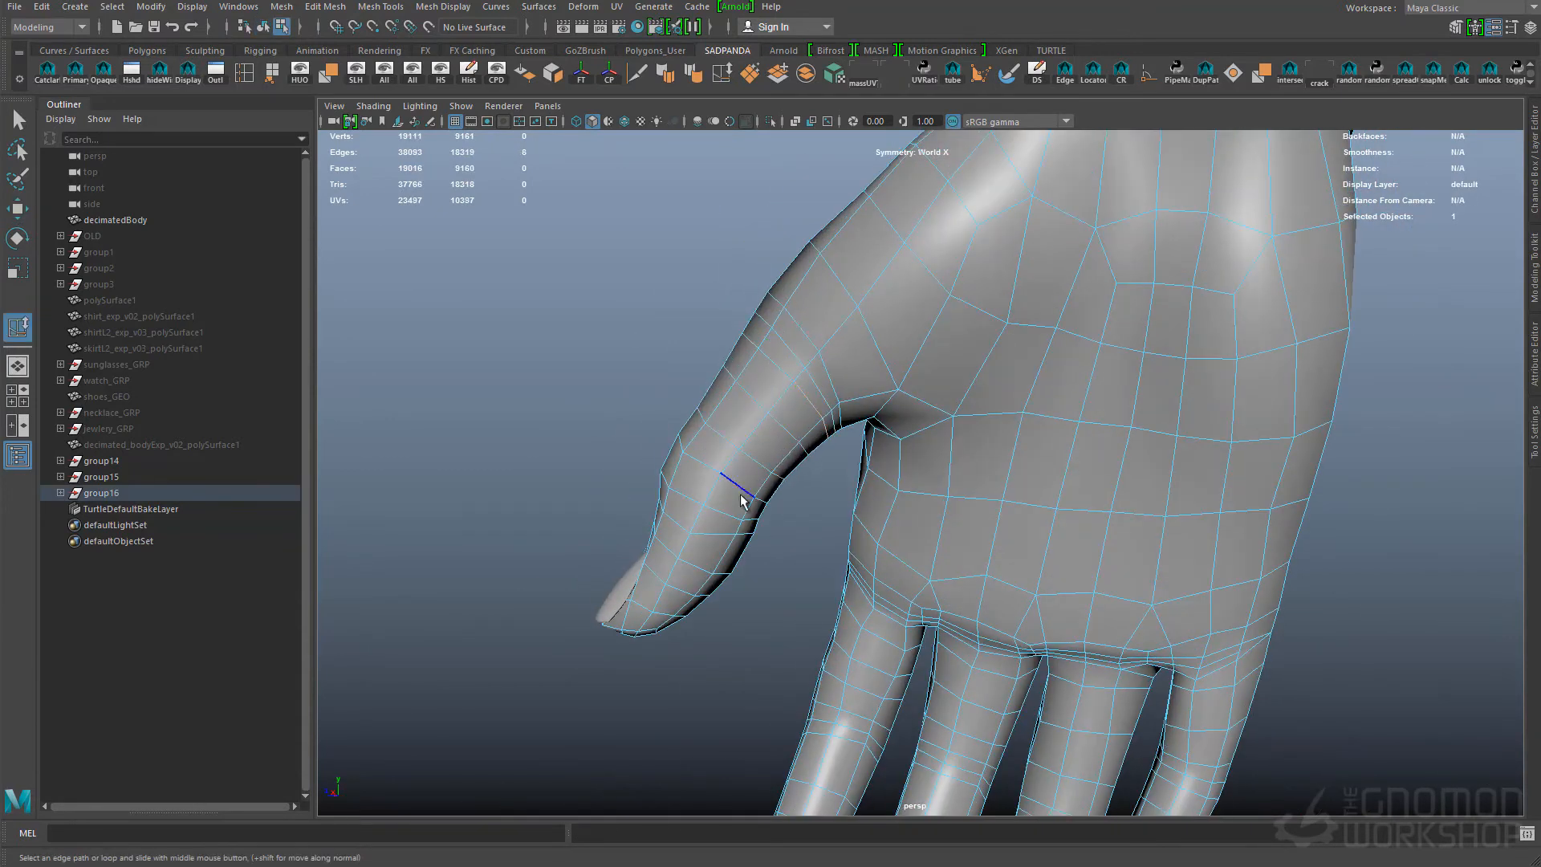
Step: Insert an edge loop across the sole at the ball of the foot
key(F8)
scroll(785, 409, down, 10)
scroll(939, 437, up, 10)
alt+drag(939, 437, 854, 544)
scroll(854, 514, down, 10)
alt+drag(885, 426, 784, 533)
scroll(843, 533, up, 10)
key(F8)
key(g)
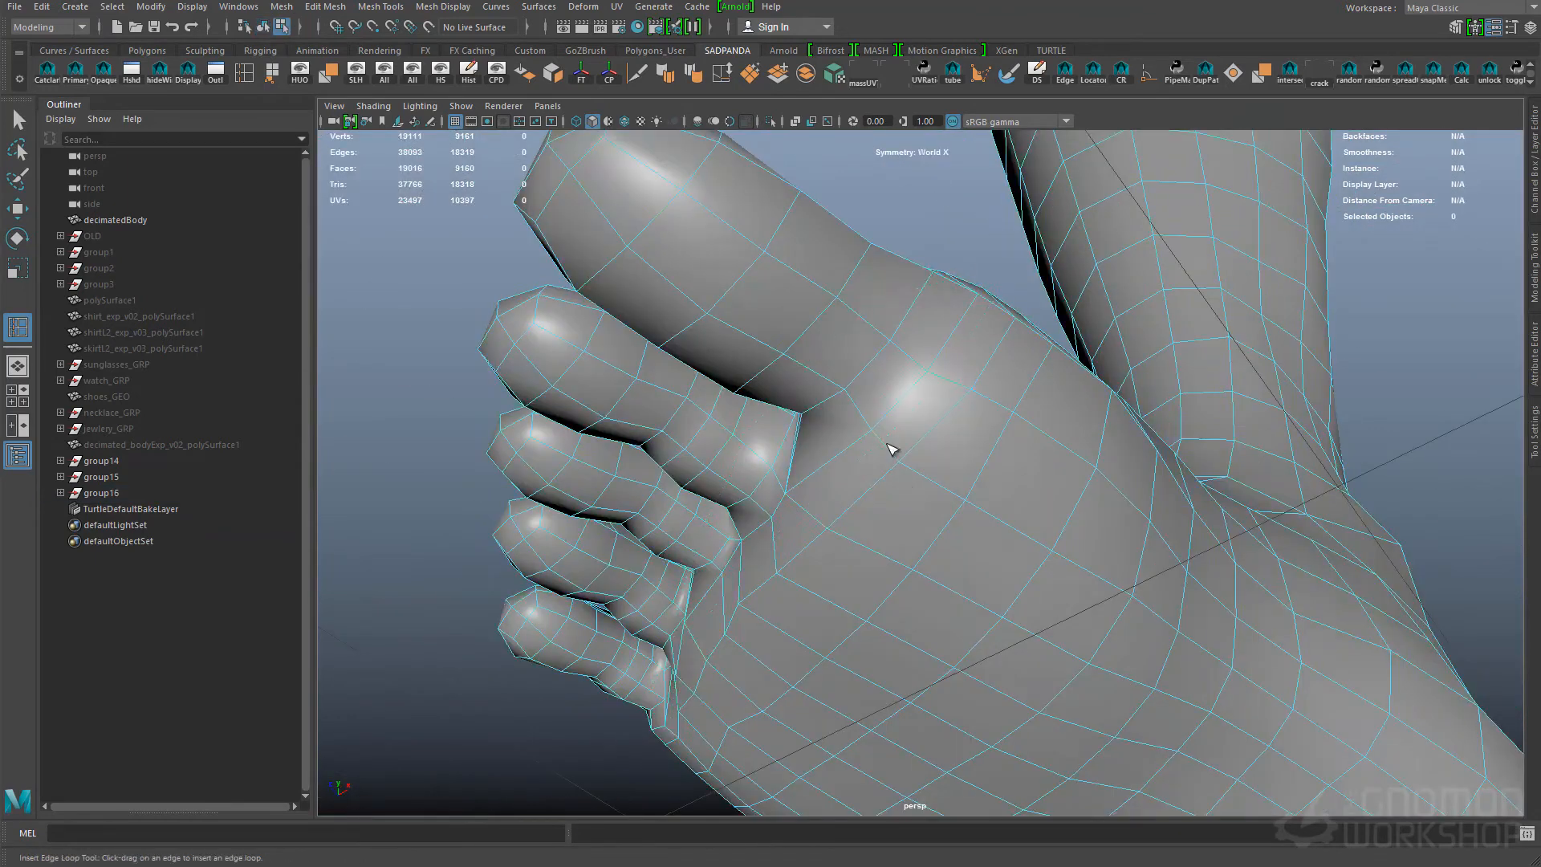
click(895, 451)
alt+drag(895, 450, 994, 474)
Step: Delete the unwanted edge loops on the foot and insert a new edge loop across it
key(q)
key(4)
alt+drag(989, 567, 1301, 433)
key(5)
key(ctrl+Delete)
alt+drag(1259, 509, 1108, 536)
double_click(1022, 533)
key(ctrl+Delete)
key(g)
click(1282, 526)
key(q)
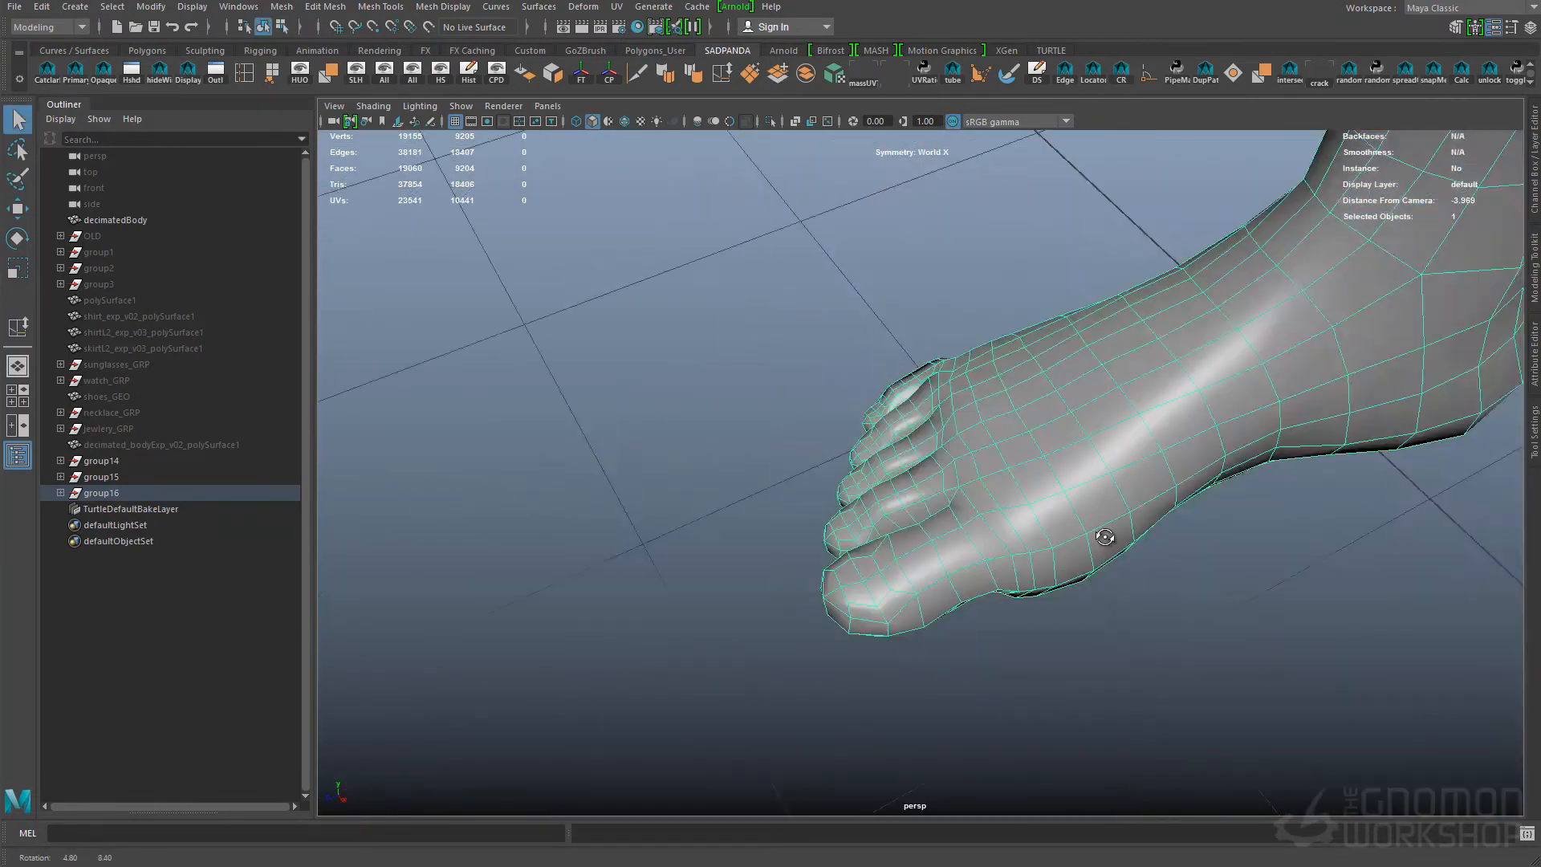
Step: Insert extra edge loops around the eye along the upper eyelid crease
key(F8)
alt+right_drag(1108, 536, 997, 516)
alt+middle_drag(998, 516, 921, 584)
alt+right_drag(921, 584, 963, 530)
double_click(920, 481)
alt+right_drag(899, 514, 938, 508)
key(g)
click(933, 460)
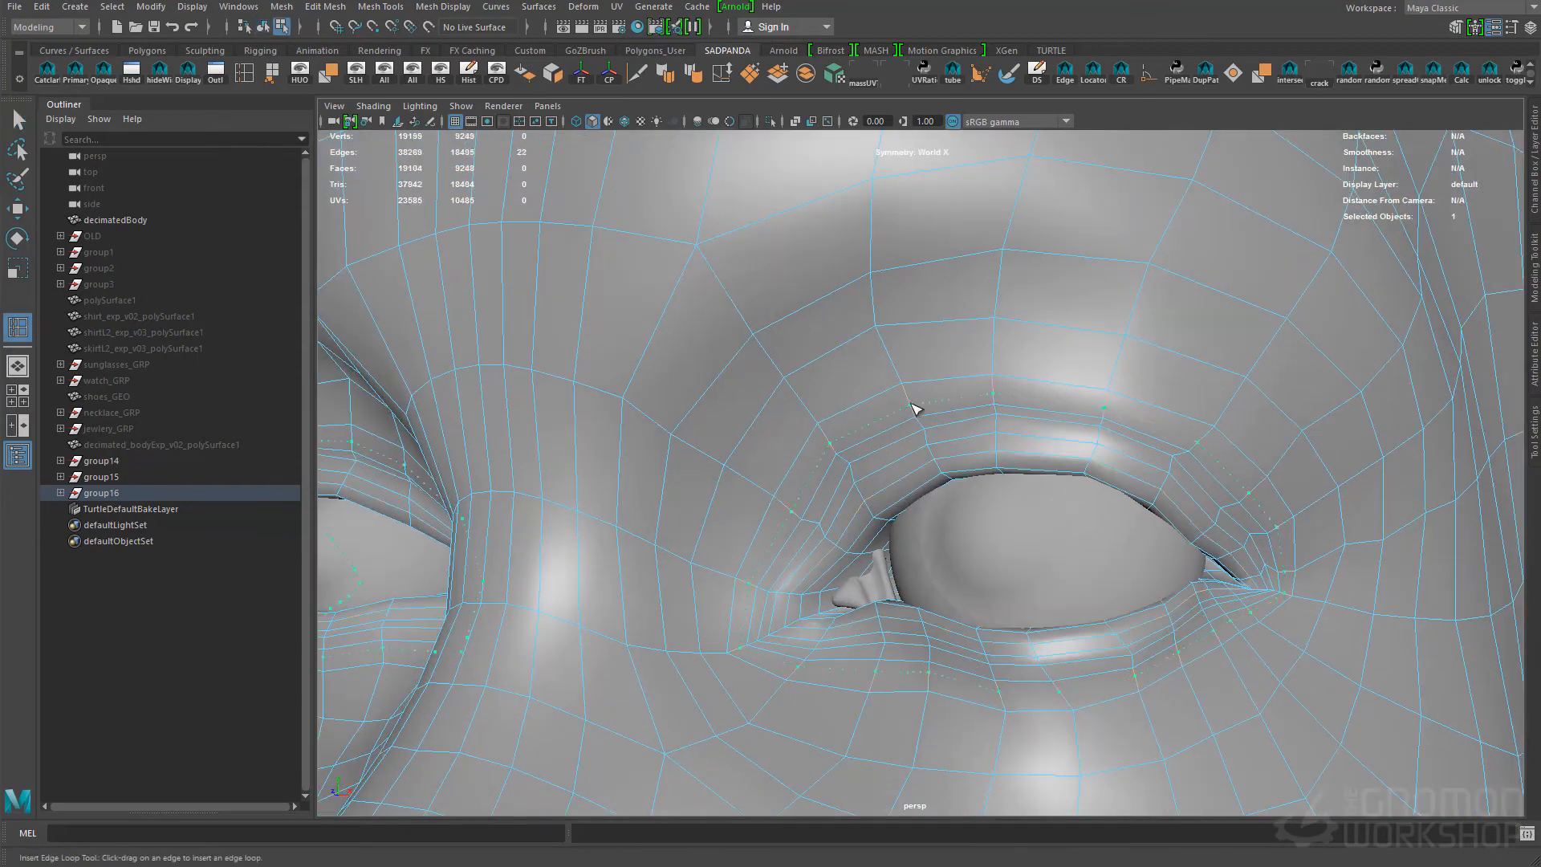
alt+drag(1141, 401, 1051, 405)
Step: Select the eyelid crease edges and move them slightly down to form the fold
click(784, 481)
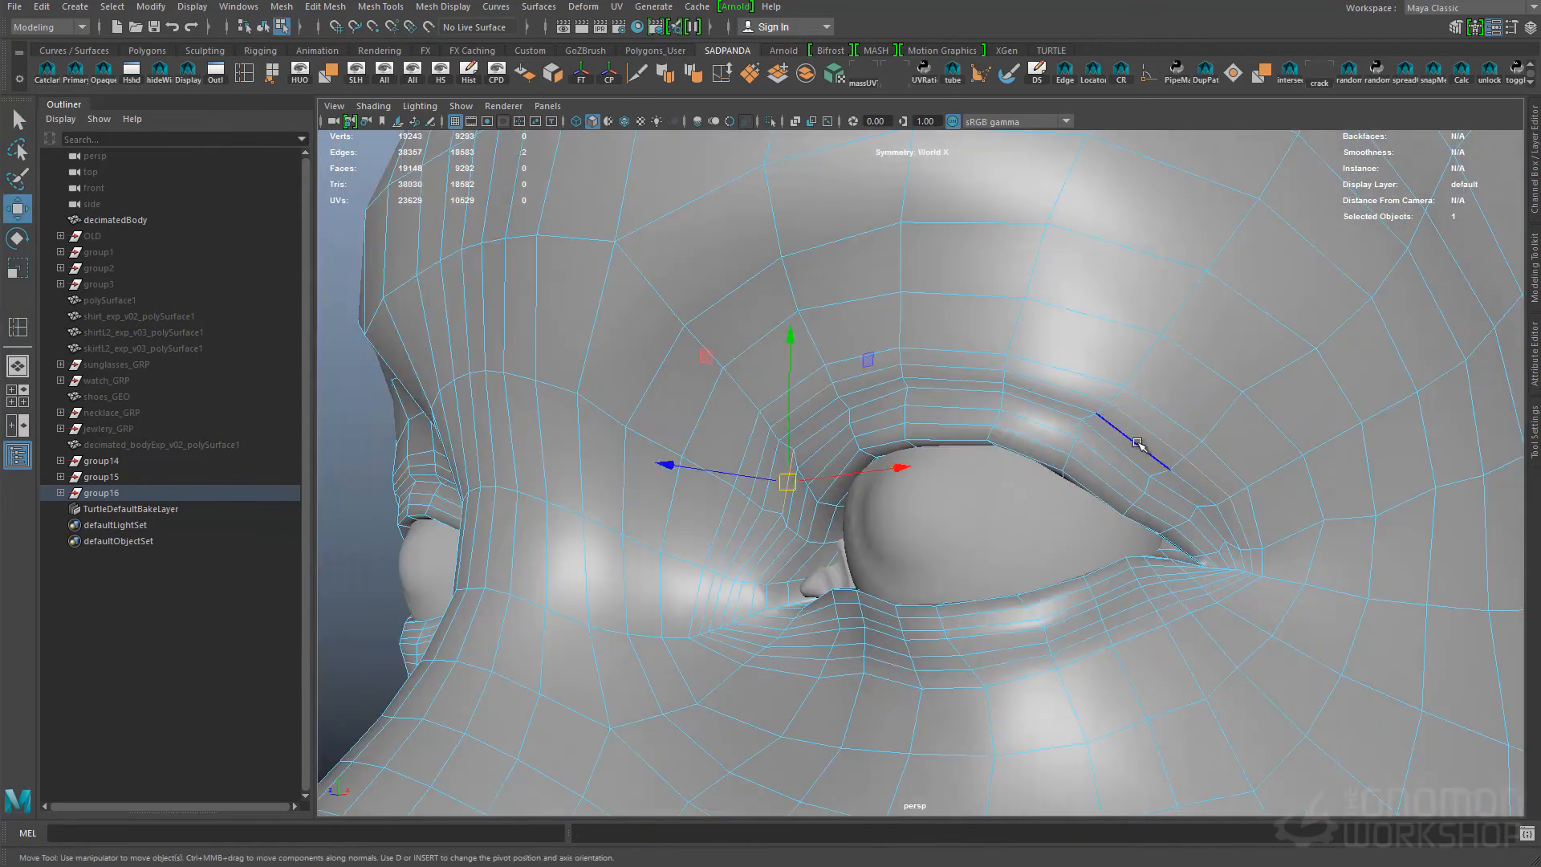
shift+double_click(1139, 441)
drag(939, 320, 938, 335)
alt+drag(936, 336, 812, 334)
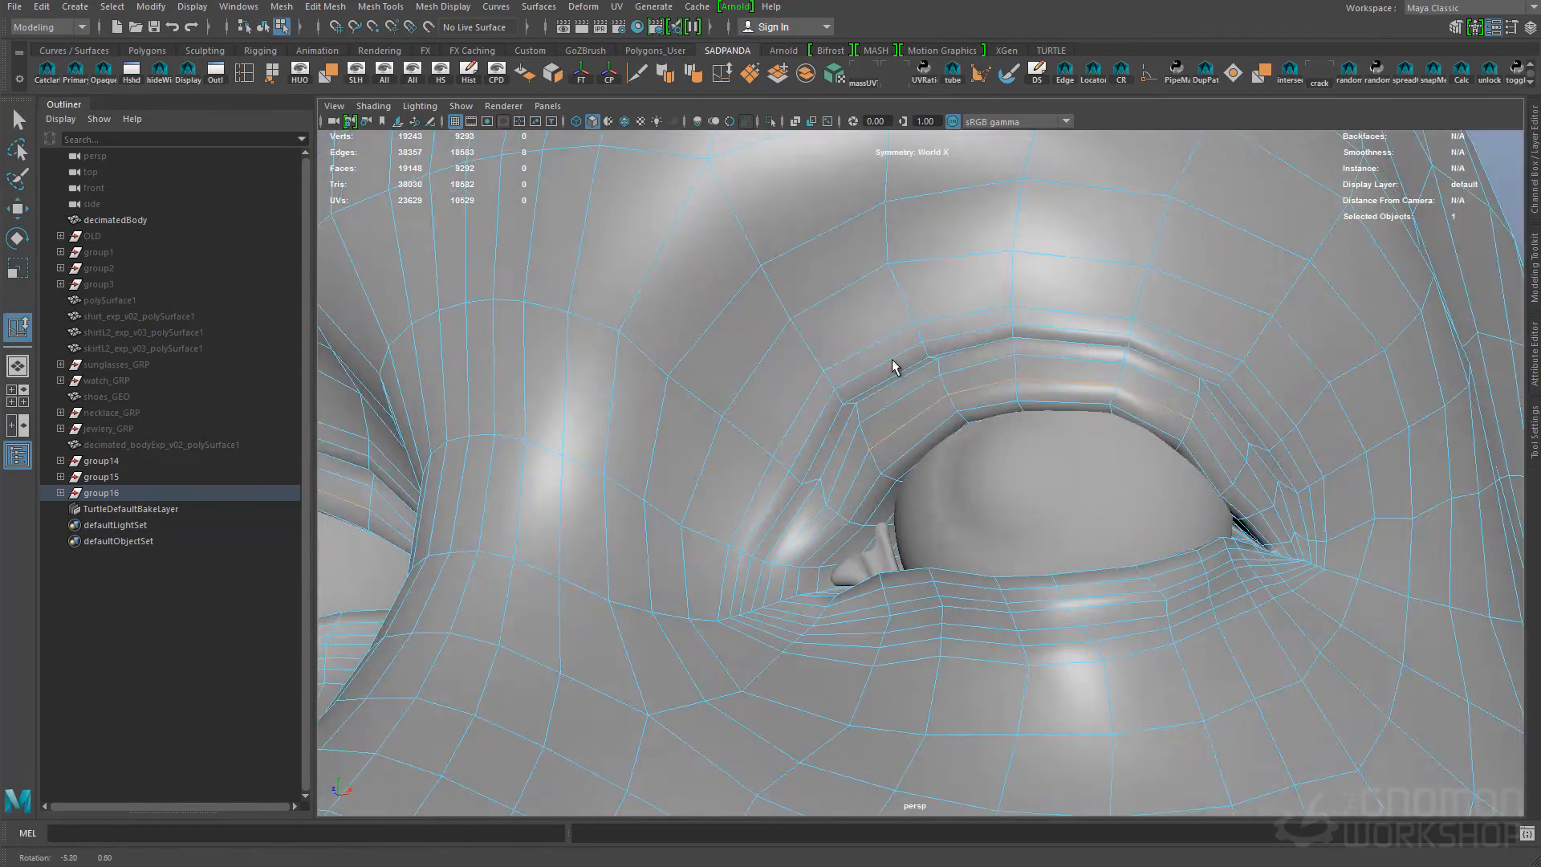
Step: Slide the edge loops around the eye to adjust the upper crease and the lower eyelid spacing
alt+drag(1172, 379, 1140, 373)
alt+right_drag(1139, 374, 1100, 371)
double_click(1100, 369)
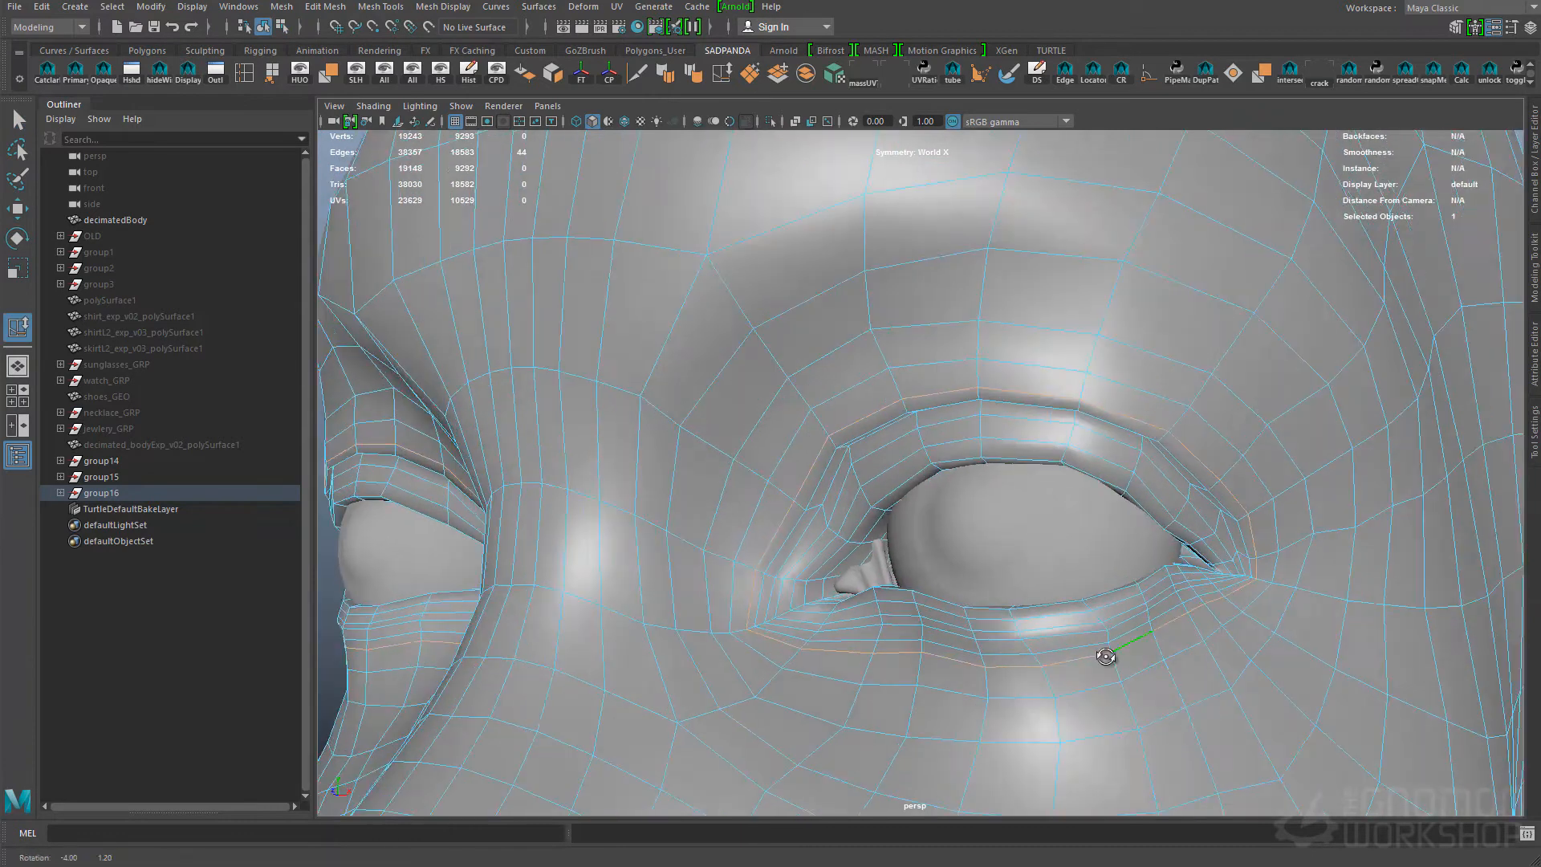
alt+drag(1211, 614, 1316, 634)
click(1067, 663)
Step: Examine the shape of the eyelids and the surrounding topology from several angles
alt+drag(1012, 564, 1147, 554)
key(q)
alt+drag(960, 482, 947, 562)
click(472, 316)
click(963, 562)
alt+right_drag(955, 566, 1004, 588)
alt+drag(1004, 588, 1156, 571)
alt+right_drag(1177, 571, 1127, 614)
alt+drag(1127, 614, 979, 622)
alt+drag(1173, 647, 1097, 571)
alt+right_drag(1097, 571, 1156, 602)
Step: Try to insert an edge loop running from the eye area across the temple and cheek
alt+drag(1051, 566, 992, 550)
key(y)
drag(983, 547, 987, 550)
alt+right_drag(987, 551, 984, 571)
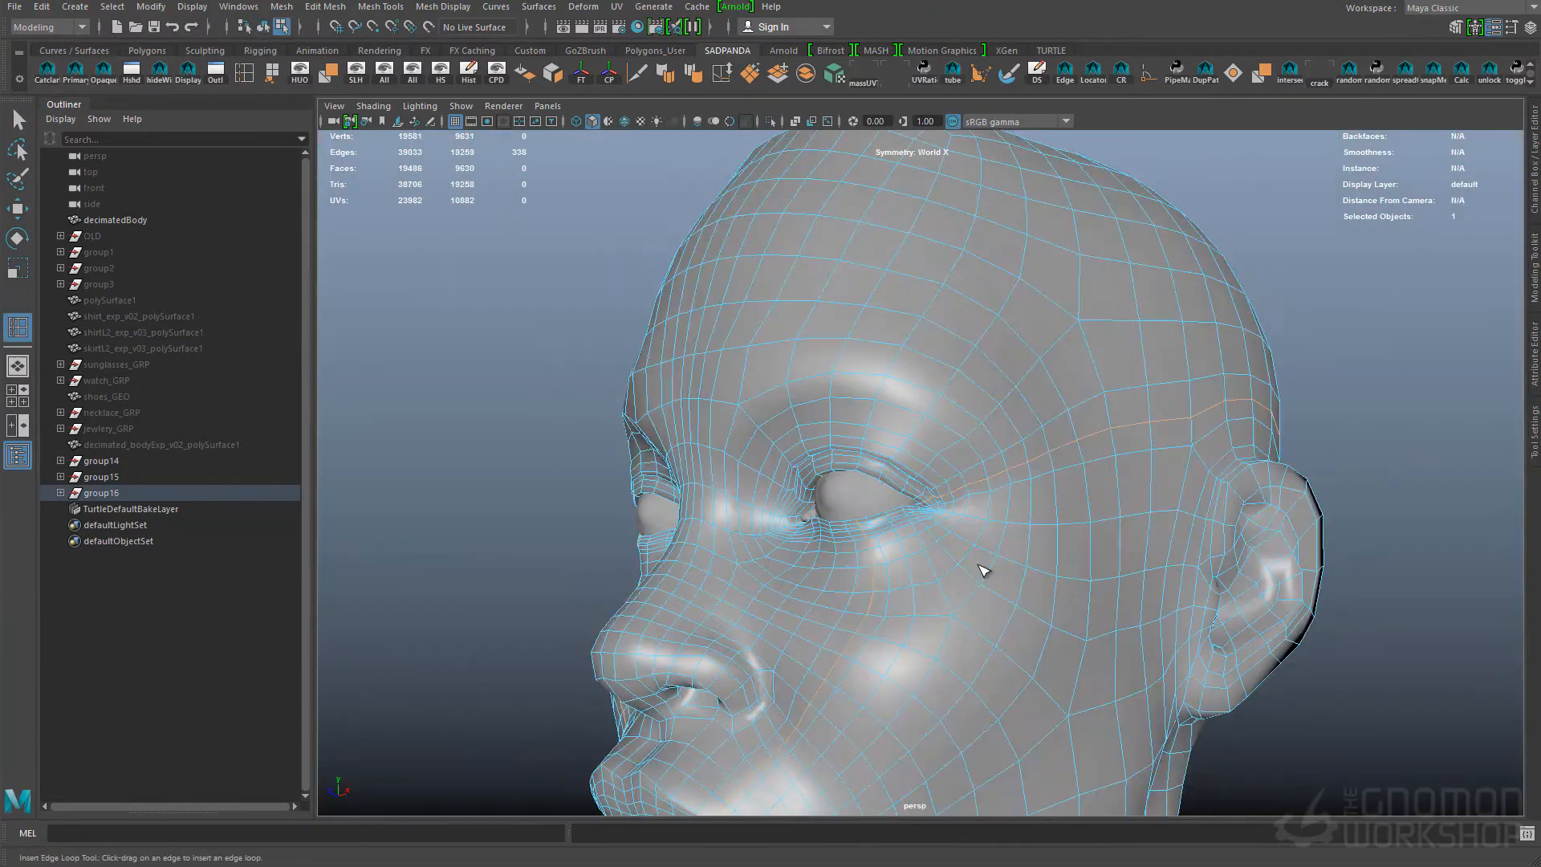
alt+drag(984, 571, 1008, 572)
alt+right_drag(1008, 572, 977, 584)
key(q)
Step: Examine the lower eyelid rim and its edge flow up close
mouse_move(977, 585)
alt+mouse_down()
mouse_move(1038, 568)
mouse_move(975, 575)
alt+mouse_up()
alt+right_drag(975, 575, 1004, 594)
key(w)
click(872, 621)
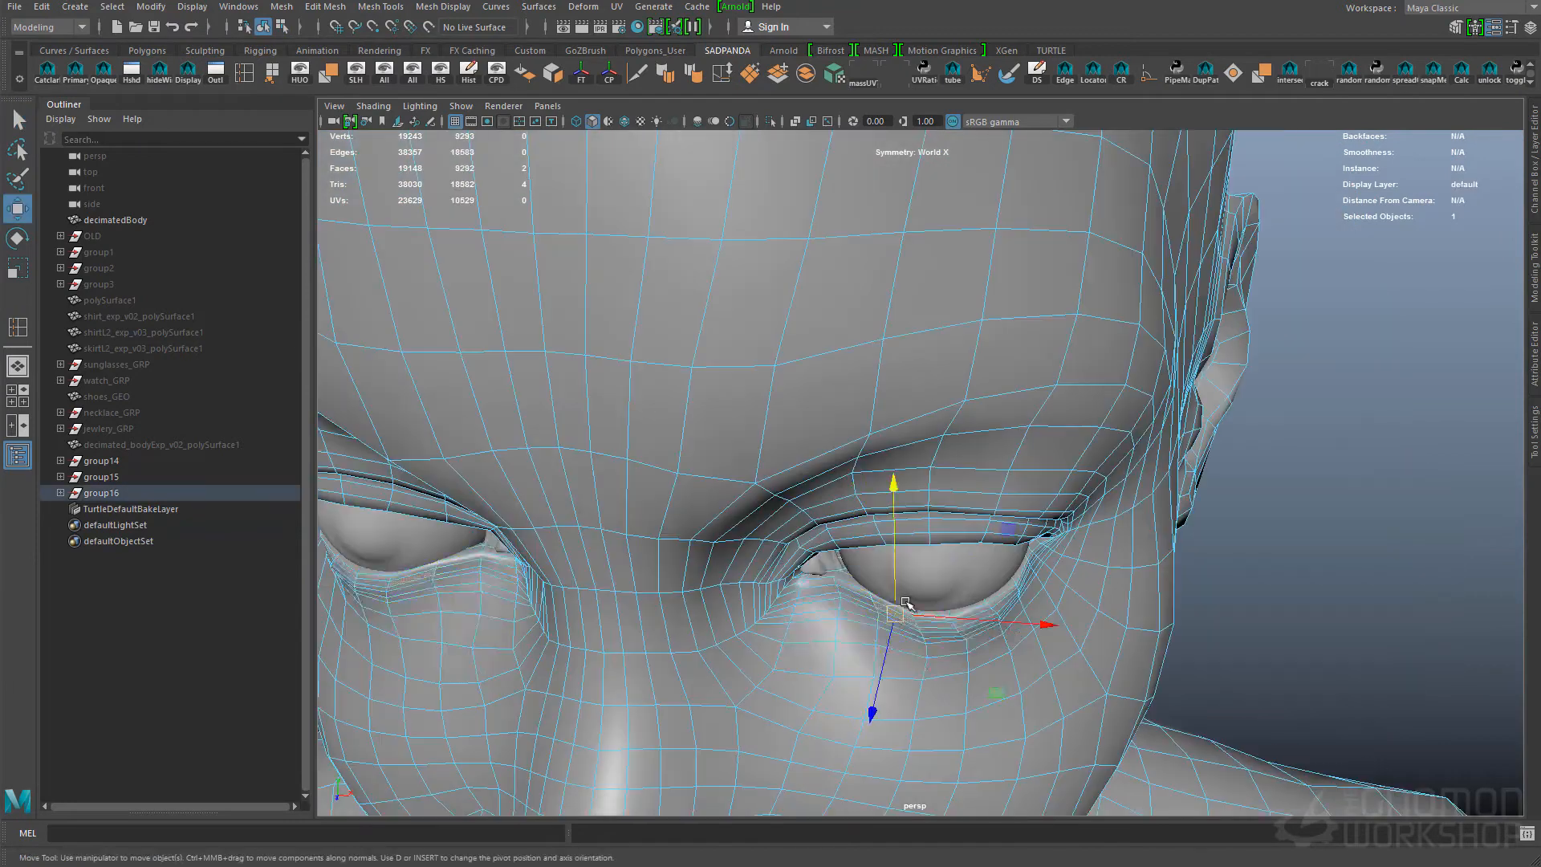
key(q)
alt+drag(1044, 618, 1264, 612)
click(1264, 611)
alt+right_drag(883, 626, 938, 671)
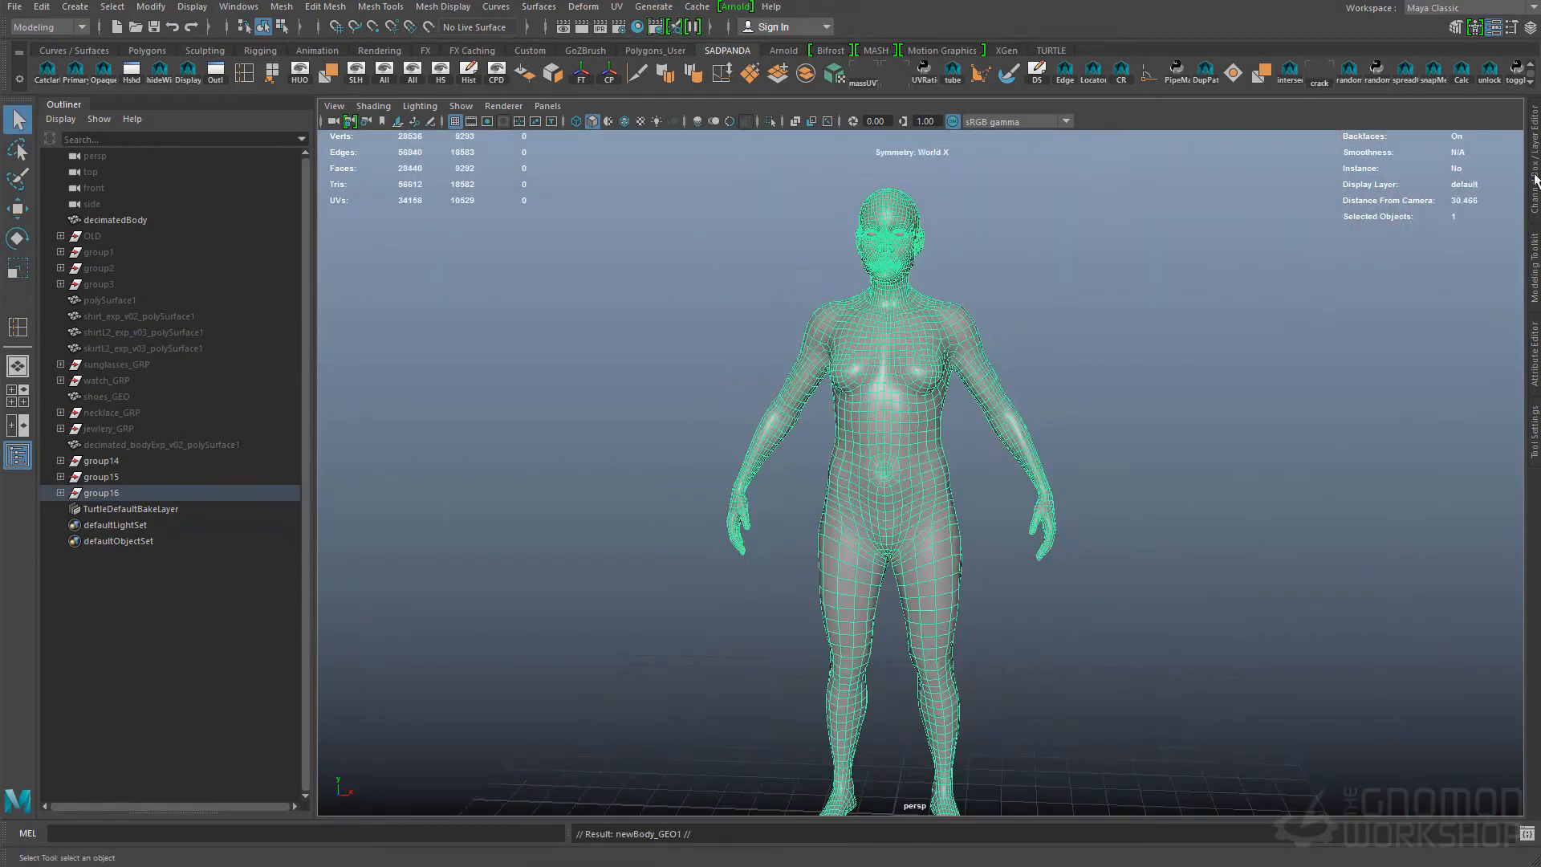
Step: Slide the edge loops around the index finger joints of newBody_GEO to refine their spacing
key(ctrl+a)
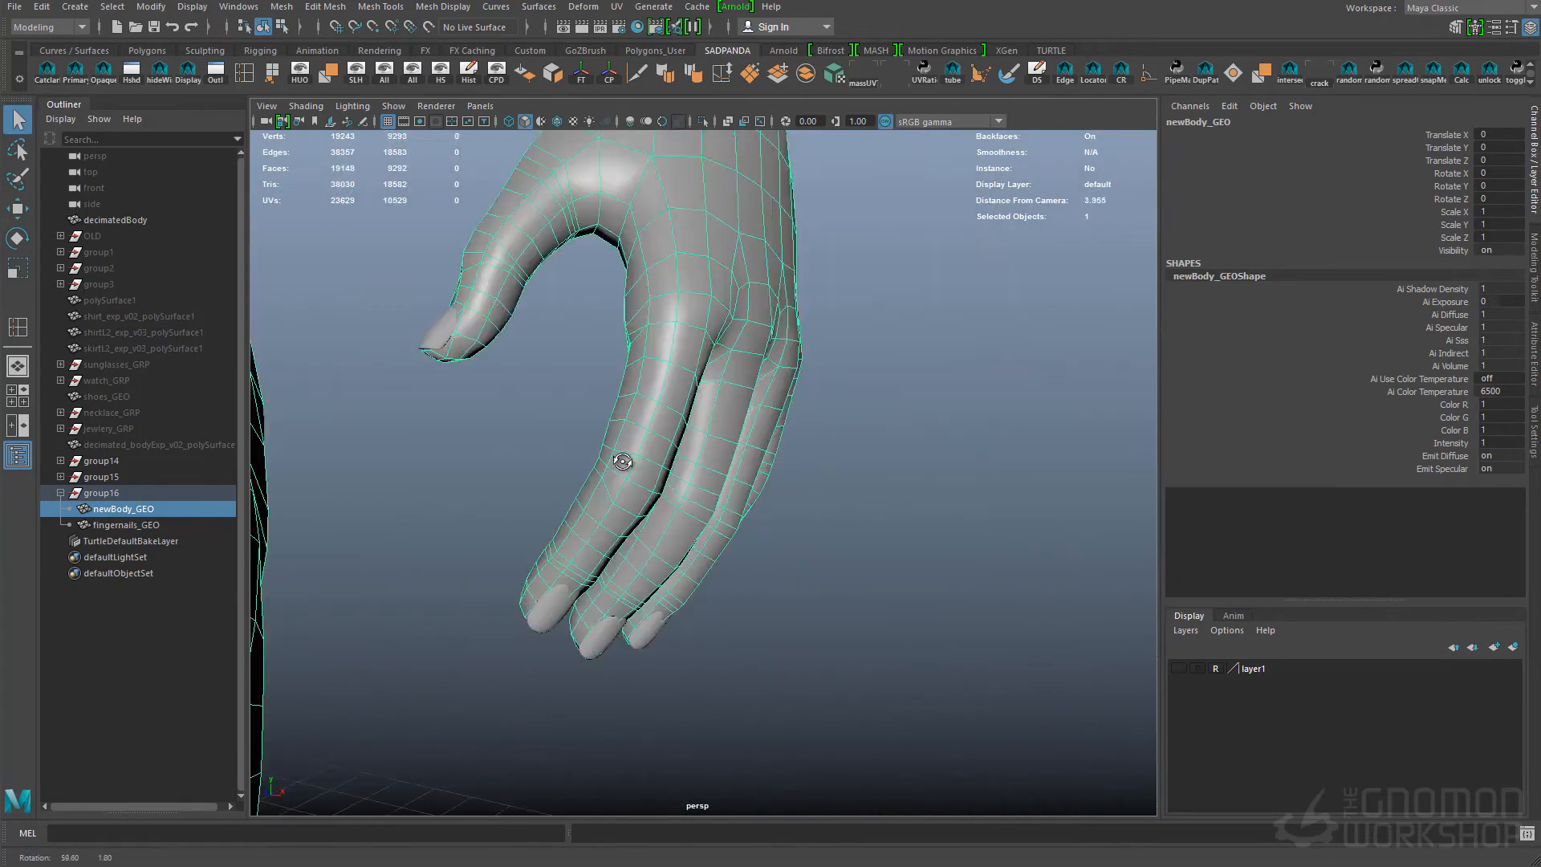
alt+drag(732, 457, 839, 465)
double_click(860, 498)
click(723, 74)
alt+drag(960, 482, 835, 572)
double_click(831, 580)
alt+drag(782, 614, 669, 486)
double_click(643, 390)
alt+drag(643, 393, 722, 612)
key(q)
Step: Return newBody_GEO to object selection, check the full body in wireframe and shaded display, and save the scene
key(F8)
alt+right_drag(736, 618, 754, 519)
alt+middle_drag(754, 519, 1058, 672)
key(4)
mouse_move(1058, 671)
alt+mouse_down()
mouse_move(695, 574)
mouse_move(802, 615)
alt+mouse_up()
key(5)
alt+right_drag(802, 616, 503, 345)
key(ctrl+s)
click(961, 610)
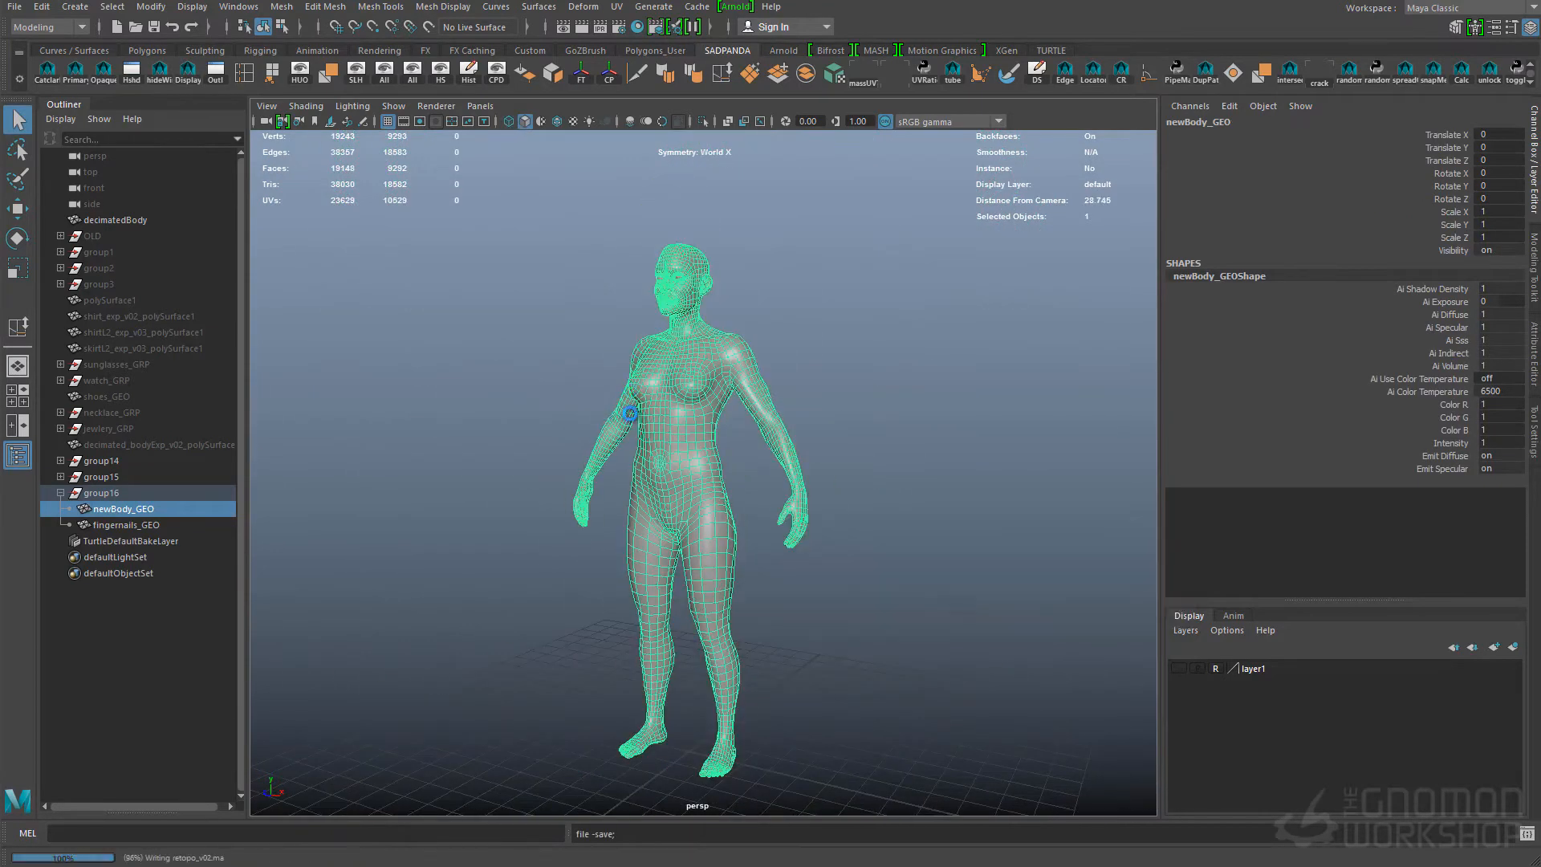
Step: Open the UV Editor with fingernails_GEO selected and reposition its window over the viewport
click(239, 7)
click(429, 129)
click(193, 529)
drag(908, 201, 854, 95)
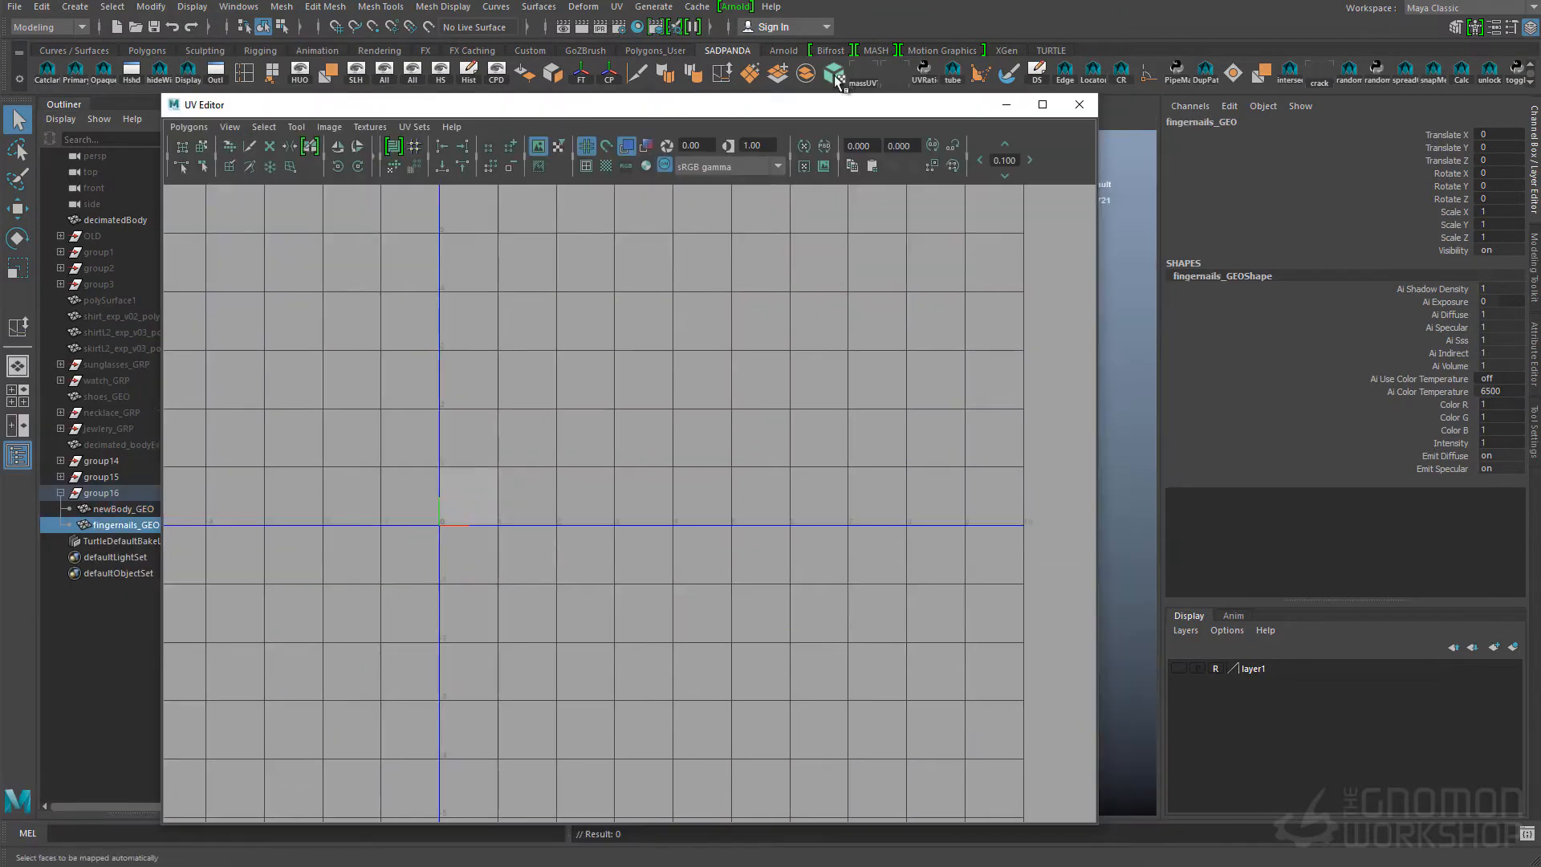
Step: Give fingernails_GEO new UVs with an automatic projection followed by a planar projection, with the nails and UV layout both in view
click(834, 74)
scroll(452, 482, up, 5)
drag(1097, 823, 733, 754)
alt+right_drag(755, 514, 829, 571)
alt+drag(829, 571, 899, 562)
drag(574, 112, 508, 153)
click(617, 8)
click(687, 175)
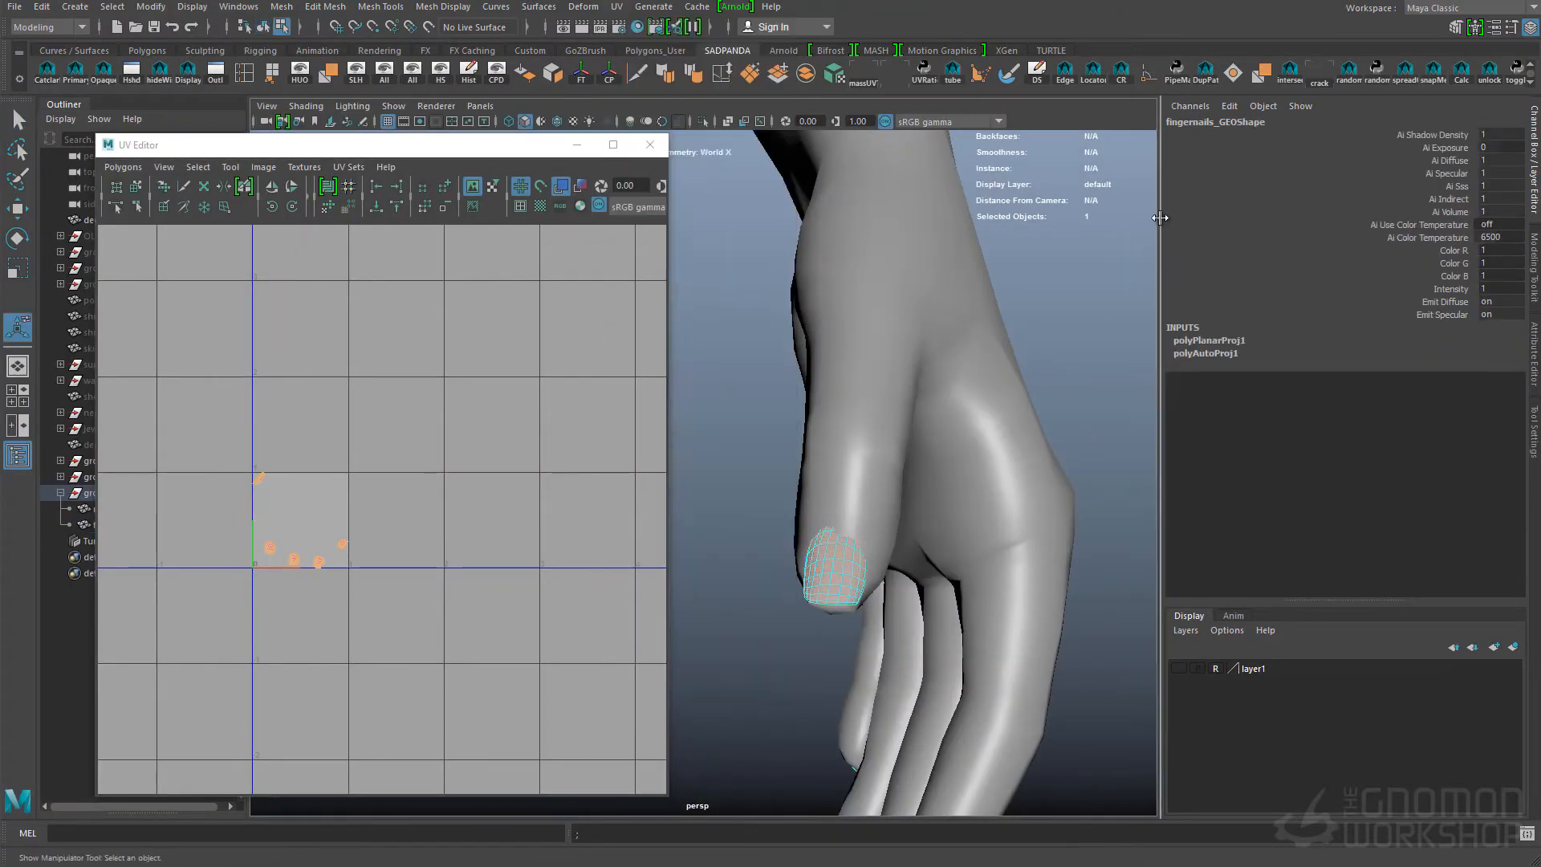
Step: Isolate fingernails_GEO in the viewport, select an edge loop on one nail and enlarge the viewport by hiding the channel box
key(F8)
key(ctrl+1)
key(w)
key(f)
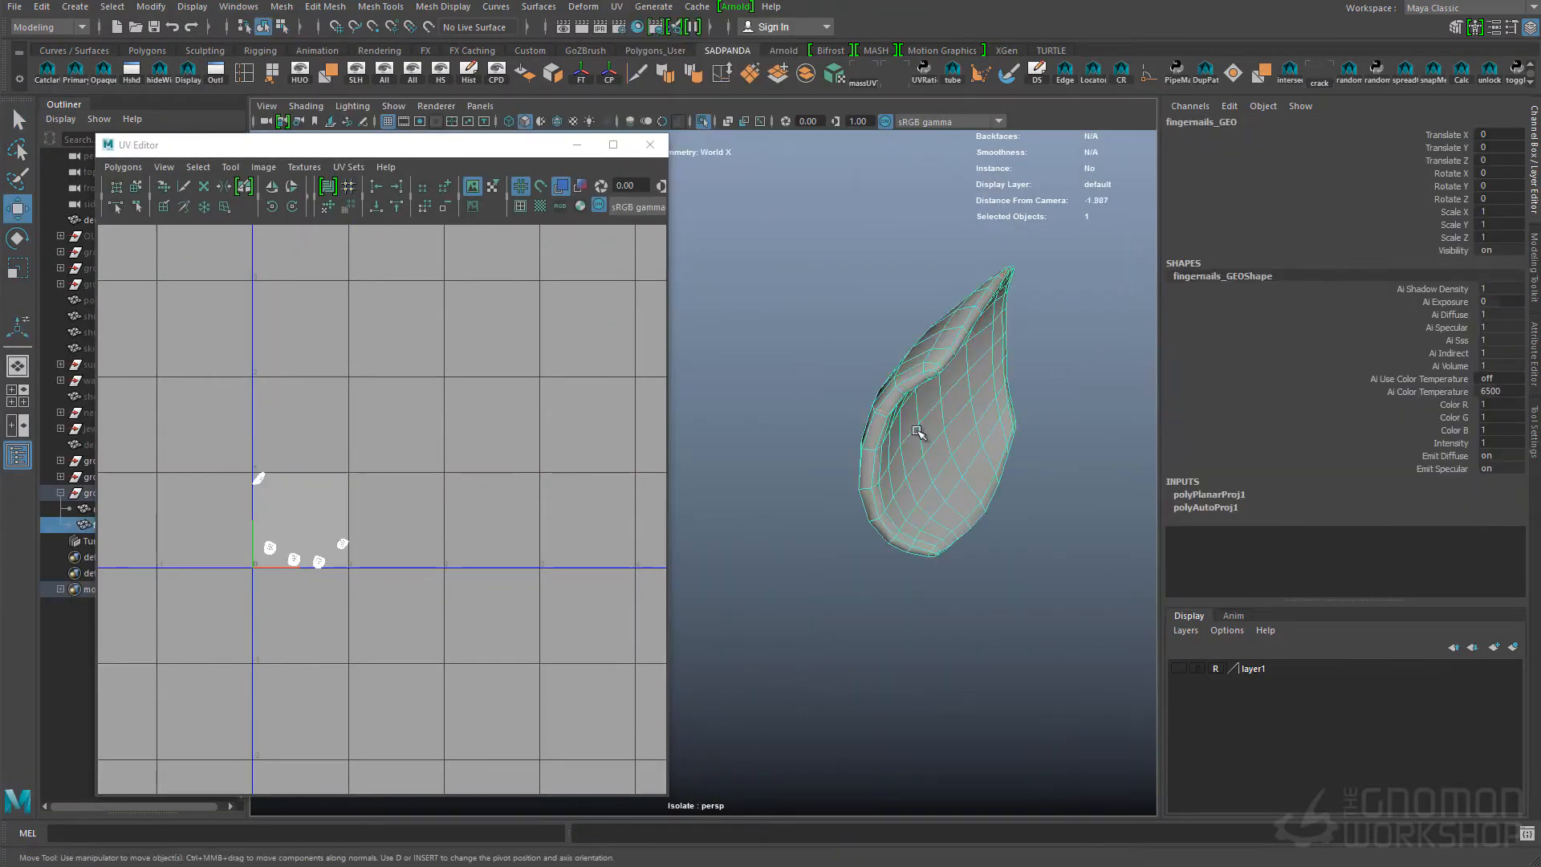
key(q)
right_drag(944, 430, 943, 382)
double_click(977, 516)
alt+drag(977, 516, 899, 365)
alt+right_drag(898, 365, 827, 492)
click(1534, 160)
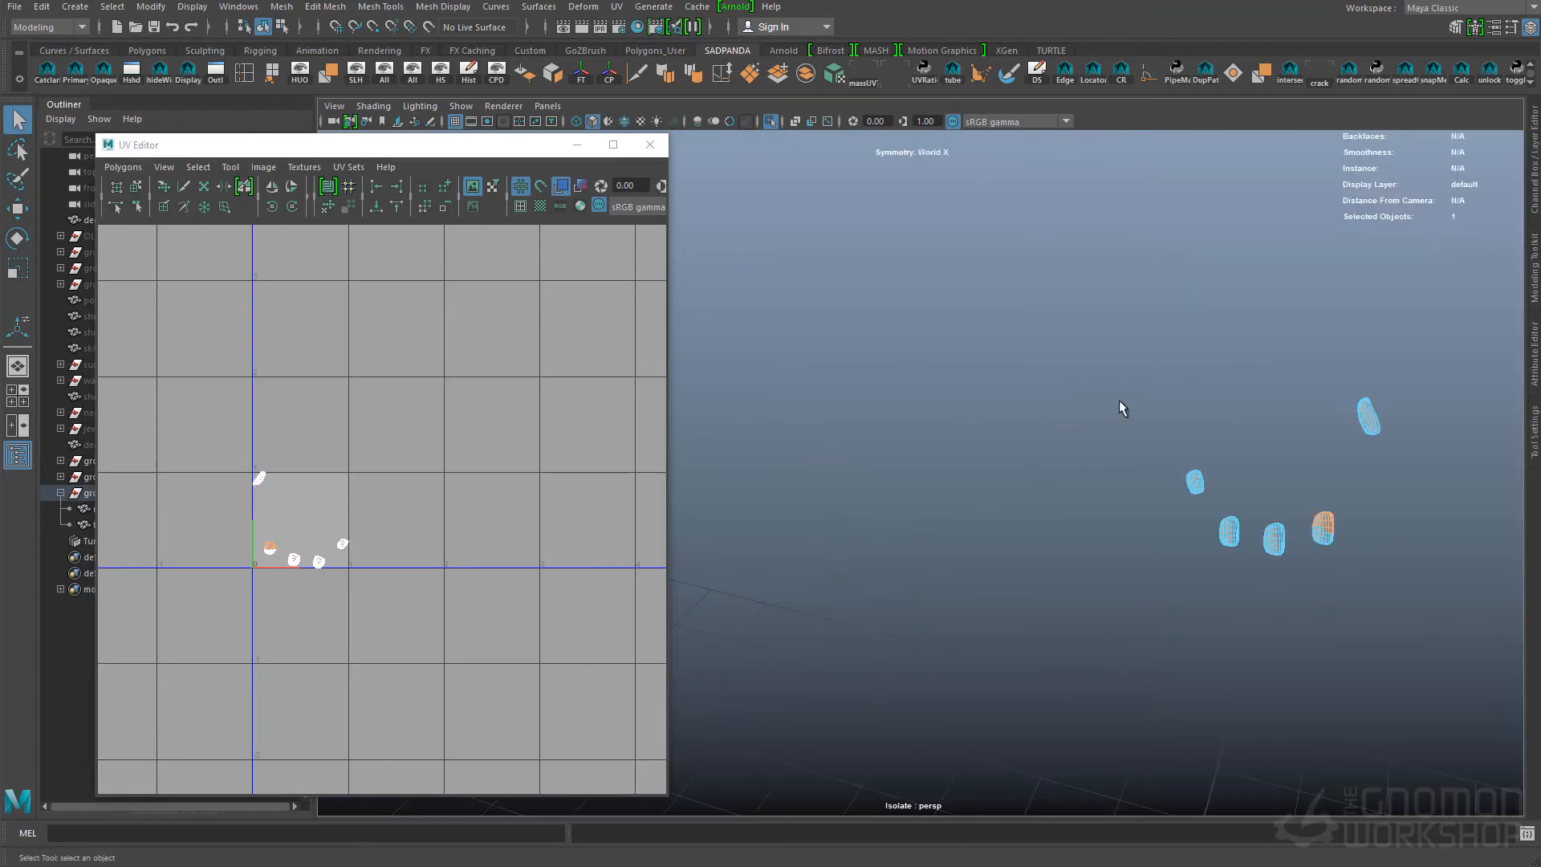
Step: Select the edge loops around the individual nails of fingernails_GEO, adding each nail to the selection
alt+right_drag(1119, 408, 1160, 554)
alt+middle_drag(1249, 488, 1190, 597)
double_click(1214, 413)
alt+middle_drag(762, 634, 1101, 593)
shift+double_click(1290, 544)
alt+middle_drag(810, 434, 1100, 481)
alt+right_drag(1100, 482, 1079, 451)
shift+double_click(1177, 401)
alt+middle_drag(934, 226, 932, 536)
shift+double_click(1070, 348)
alt+right_drag(1124, 361, 961, 426)
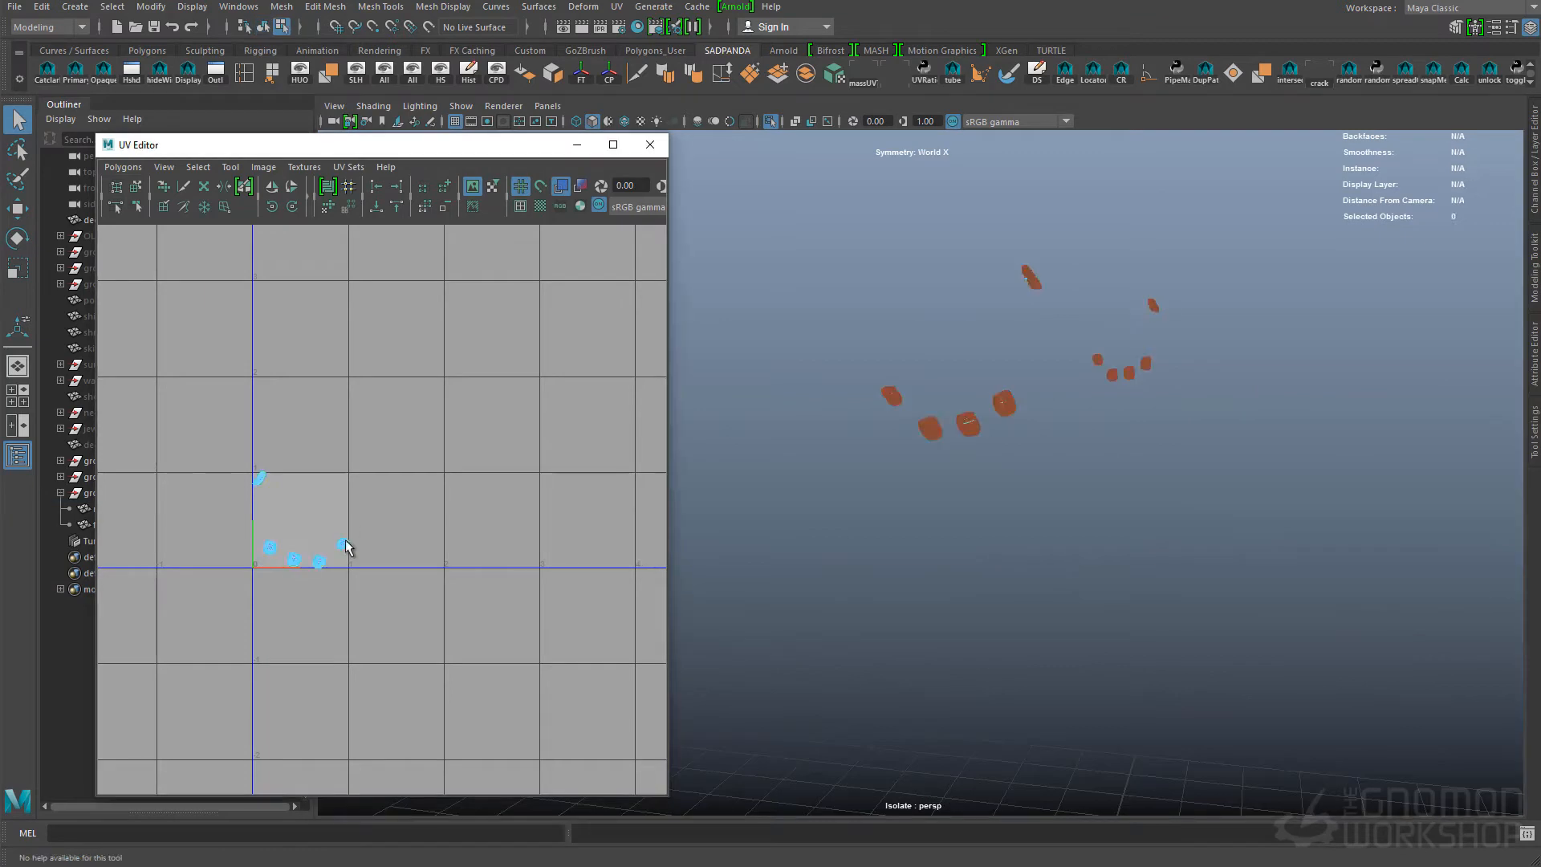
Step: Convert the fingernail selection to UVs and unfold all of the nail shells
ctrl+right_drag(345, 542, 401, 542)
drag(273, 145, 482, 118)
shift+right_drag(514, 506, 544, 474)
drag(1364, 346, 1185, 320)
click(1272, 598)
alt+middle_drag(522, 490, 595, 500)
alt+right_drag(562, 513, 647, 428)
click(1420, 598)
Step: Lay out the fingernail UV shells without overlap, reposition the packed shells and close the UV Editor
click(1282, 862)
click(1282, 864)
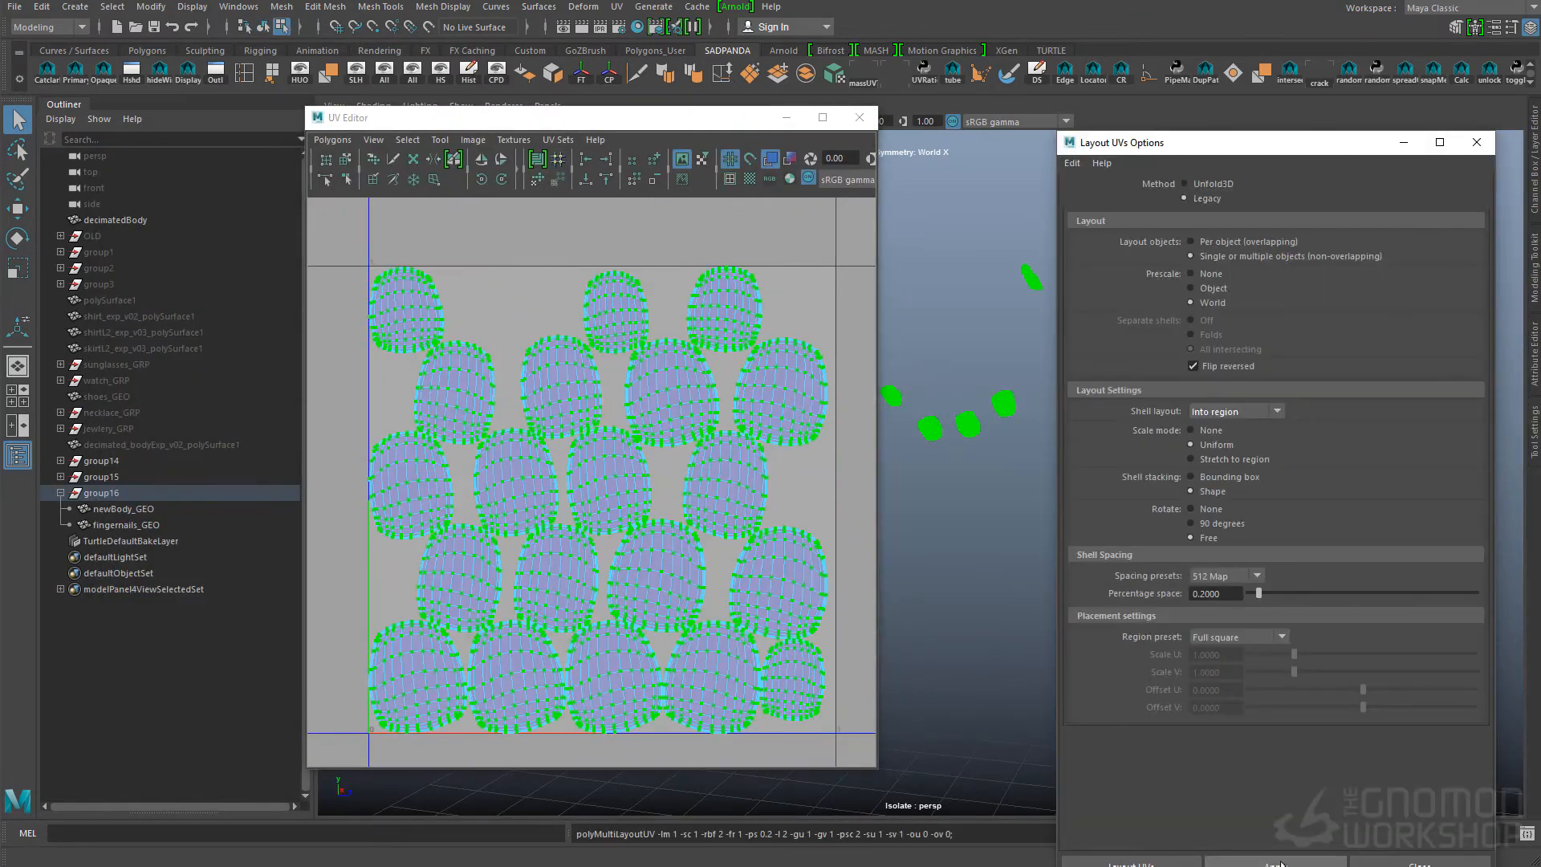
click(1276, 864)
click(1420, 863)
key(r)
key(w)
drag(575, 506, 798, 437)
click(860, 117)
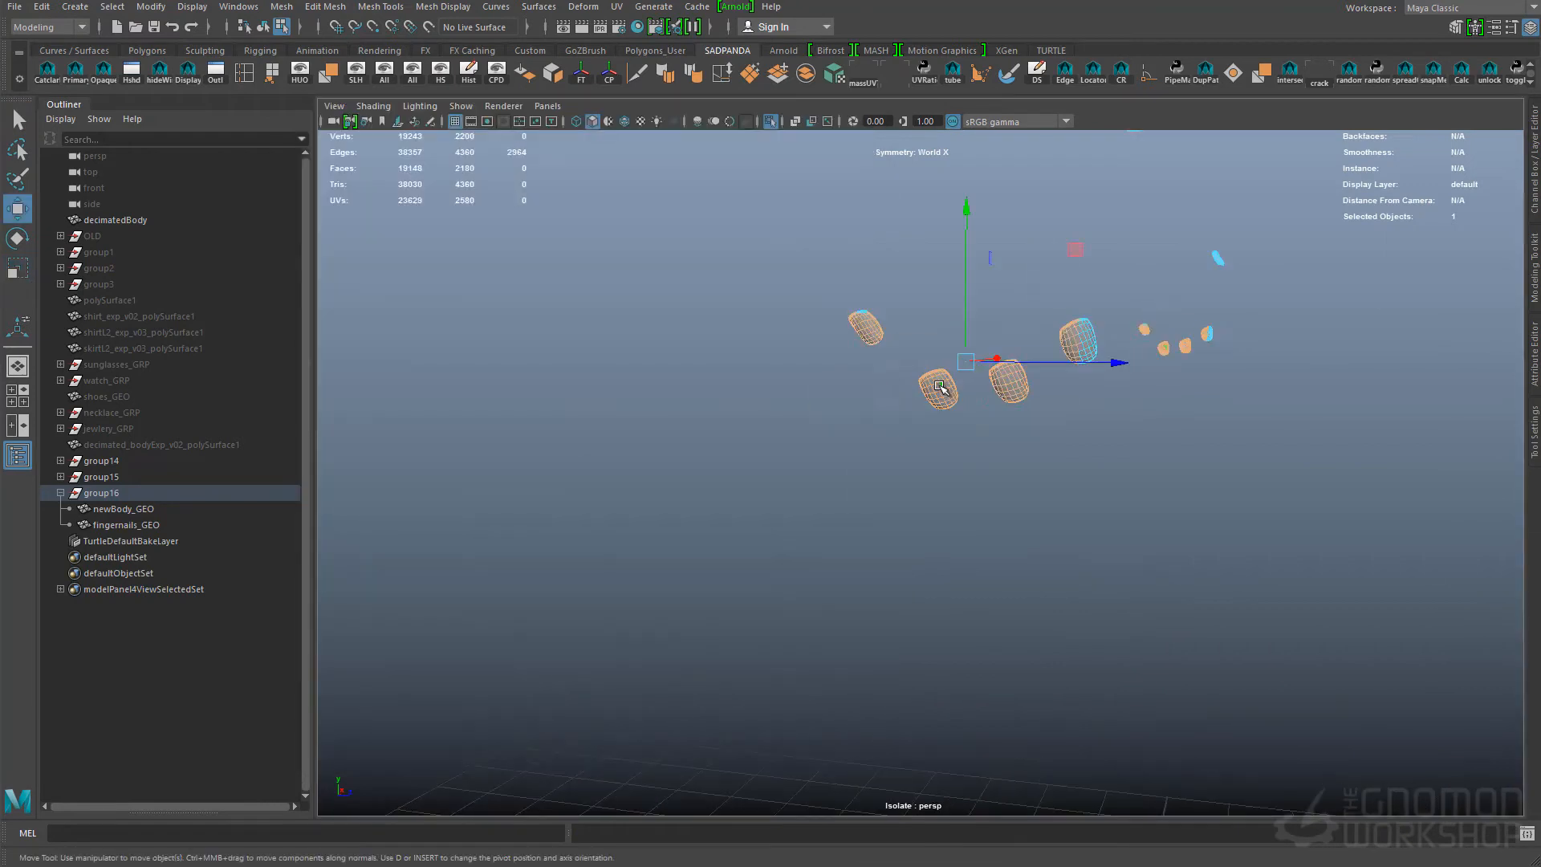
Step: Return the fingernails to object selection and bring the full body back into view
right_drag(946, 392, 992, 346)
key(ctrl+1)
alt+drag(987, 411, 771, 401)
key(q)
shift+click(811, 386)
click(238, 7)
mouse_move(277, 79)
click(450, 106)
click(863, 143)
click(750, 329)
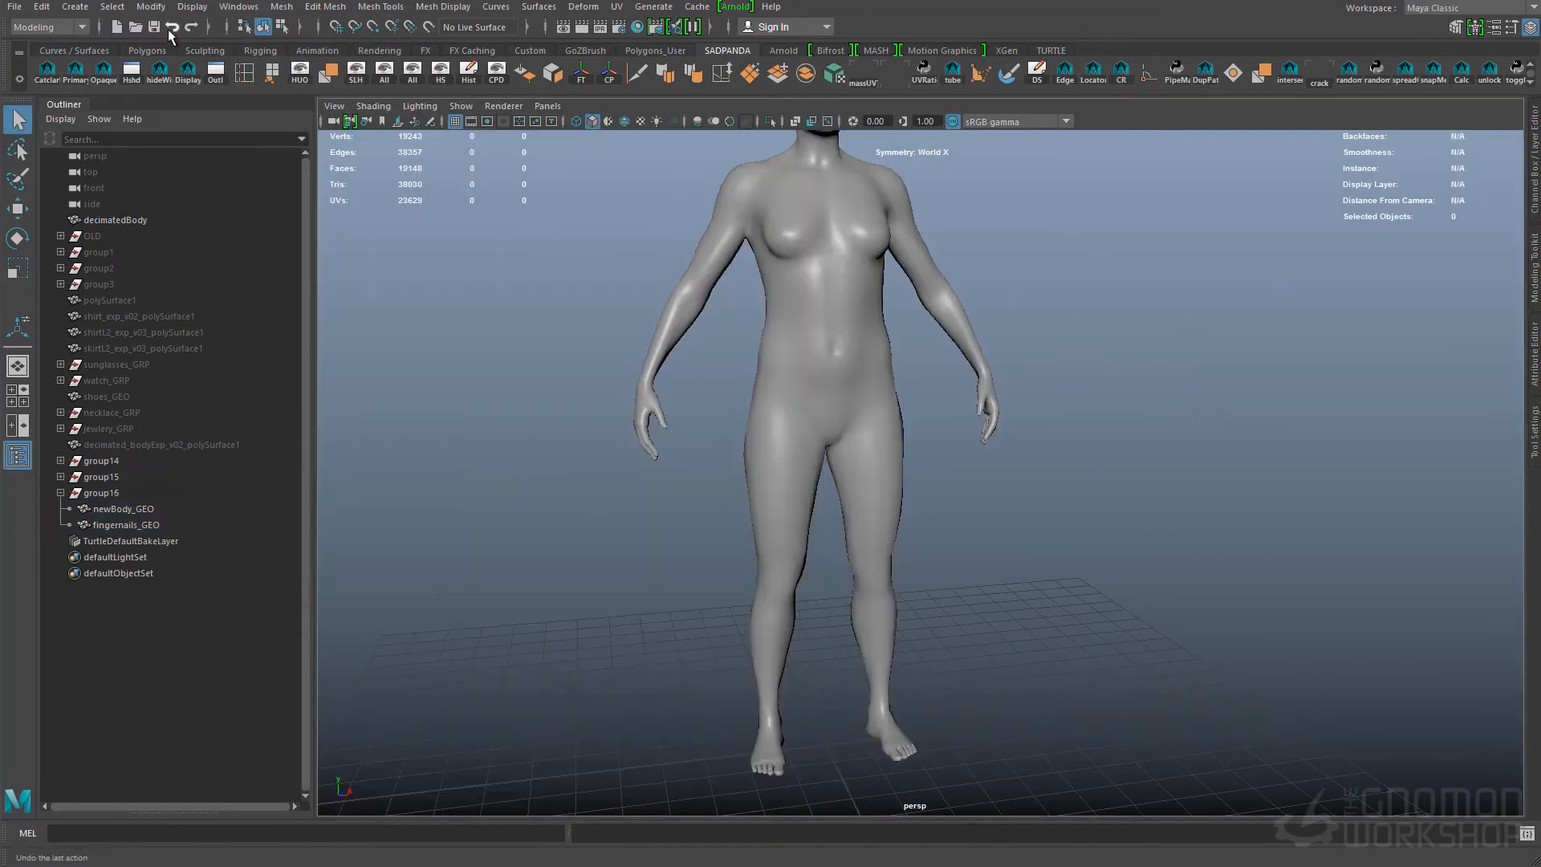
Step: Export the body mesh as an OBJ named bodyNewTopoExp_v01
alt+right_drag(921, 474, 835, 473)
alt+middle_drag(851, 385, 851, 450)
click(851, 385)
shift+click(861, 343)
click(851, 361)
click(14, 6)
click(185, 216)
text(NewTopo)
click(1017, 601)
Step: Export fingernails_GEO as an OBJ named fingernailsExp_v01
click(126, 525)
click(14, 6)
click(185, 212)
text(fingernailsExp_v01)
click(1017, 600)
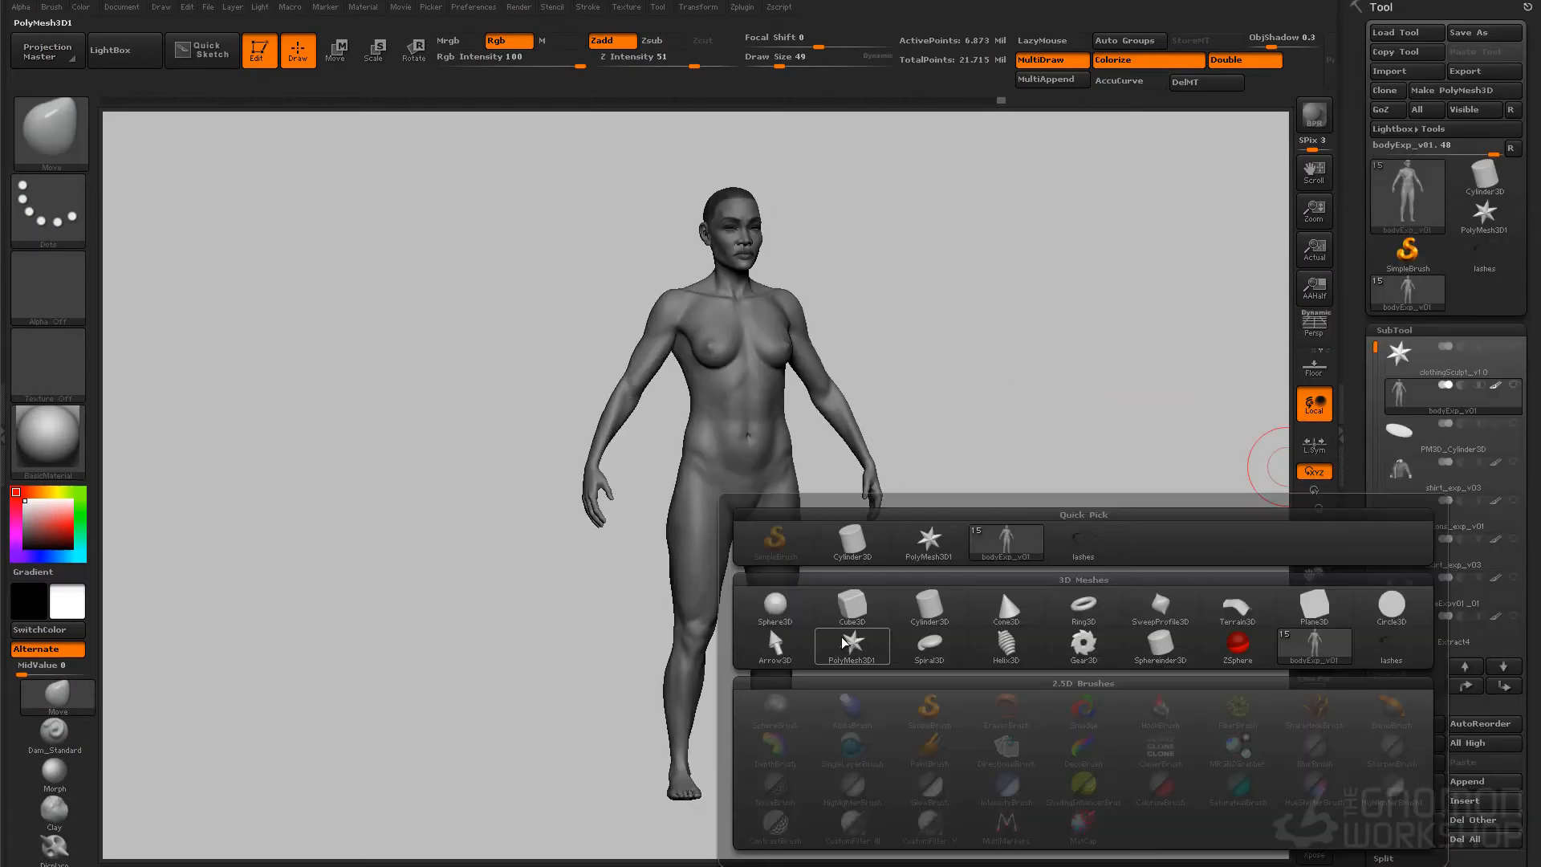
Step: Switch to ZBrush and assign both feet of the imported body to their own polygroup, with the whole mesh shown again
click(836, 541)
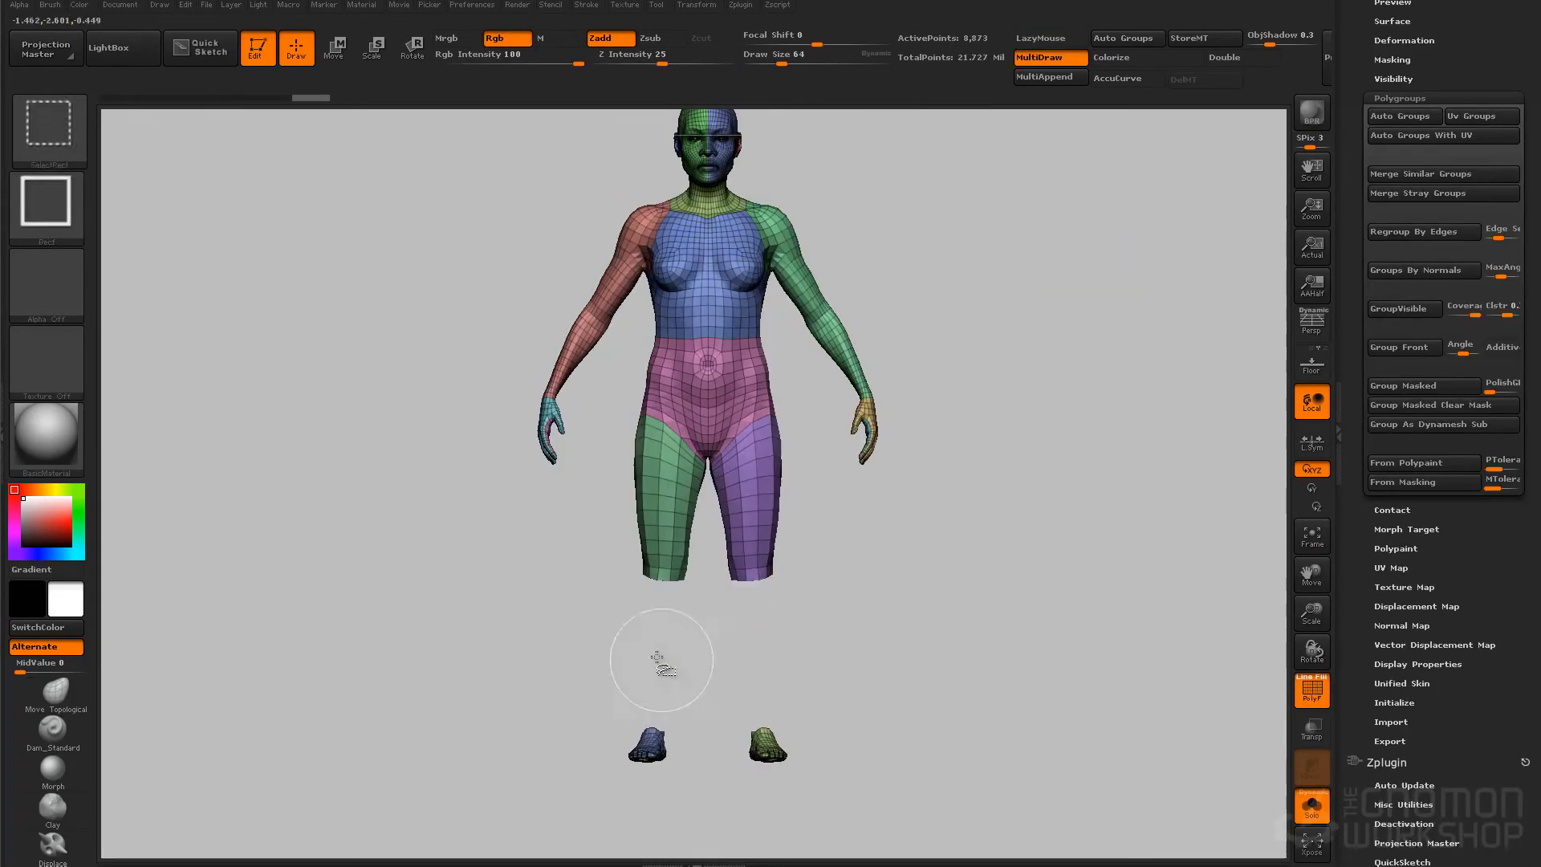
ctrl+shift+drag(590, 691, 880, 793)
key(ctrl+w)
ctrl+shift+click(881, 790)
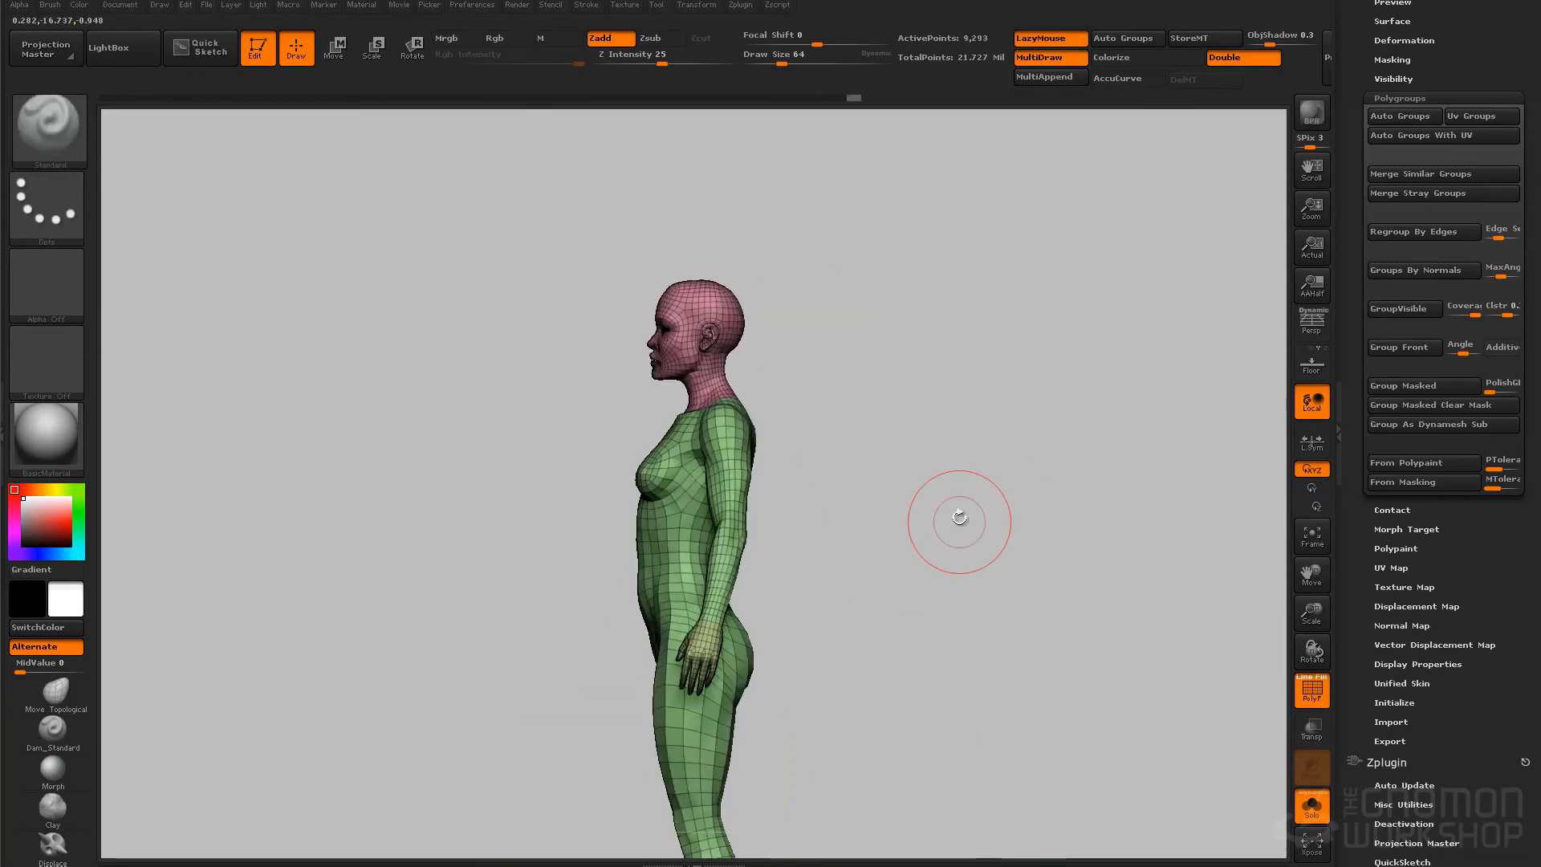
drag(996, 538, 1108, 574)
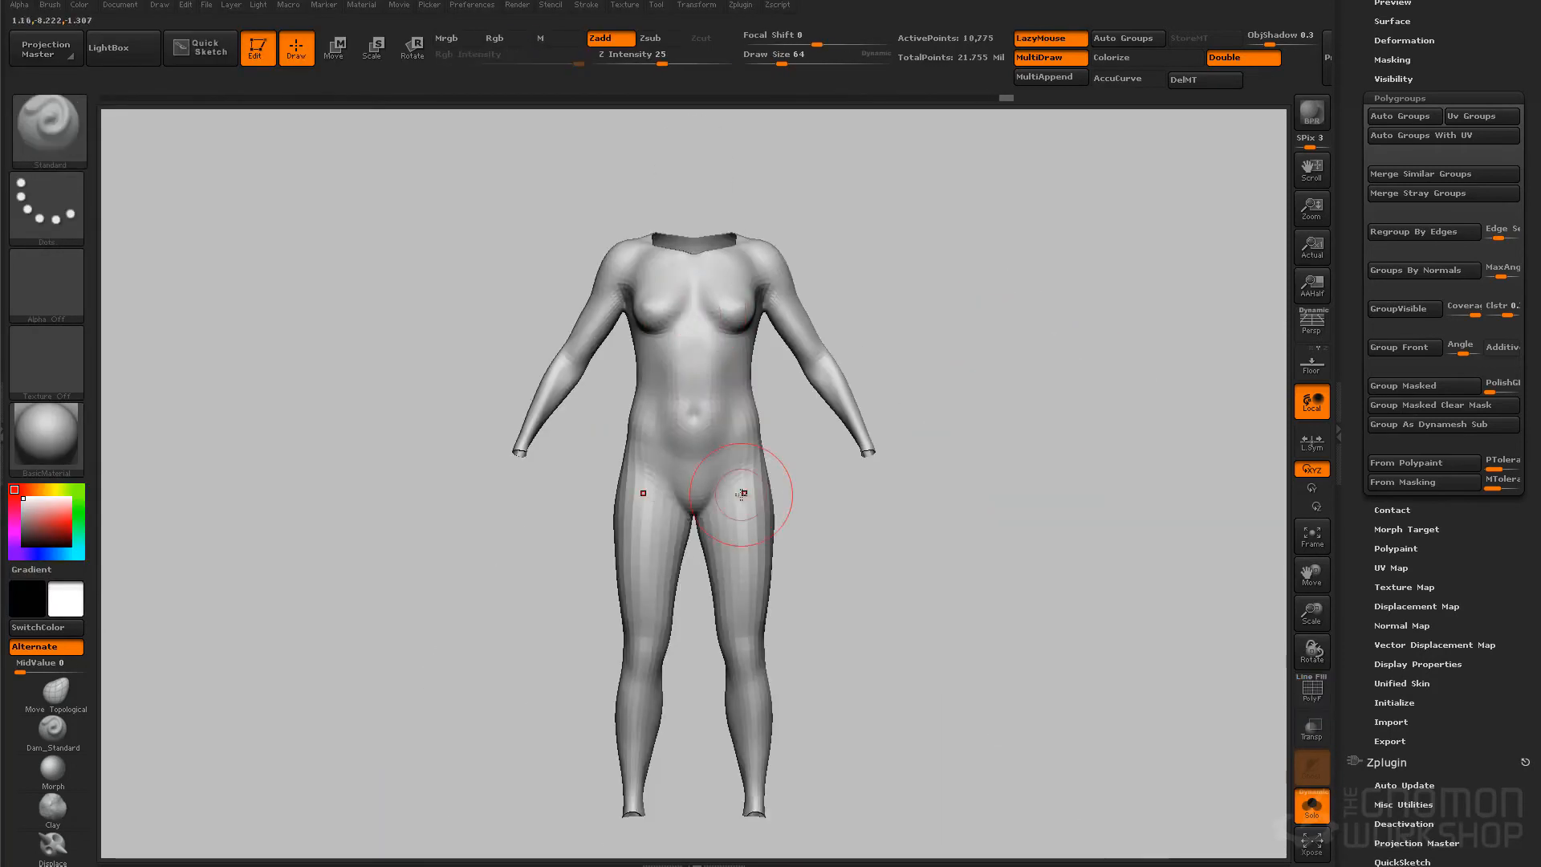
Step: Open the subtool settings and set the projection distance to 0.01
drag(1405, 99, 1404, 793)
click(1394, 192)
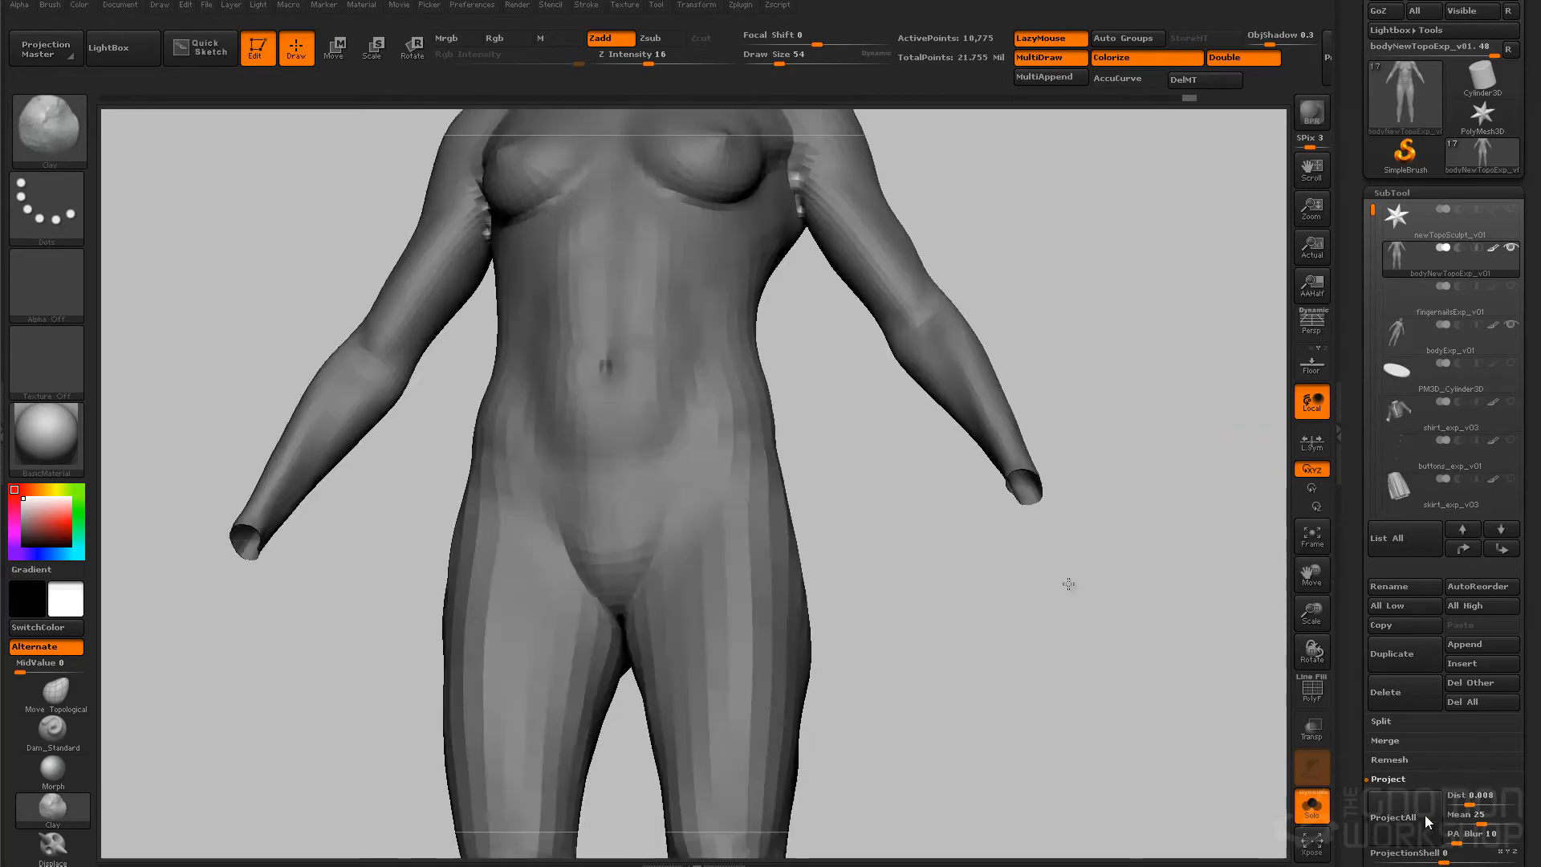
click(1487, 795)
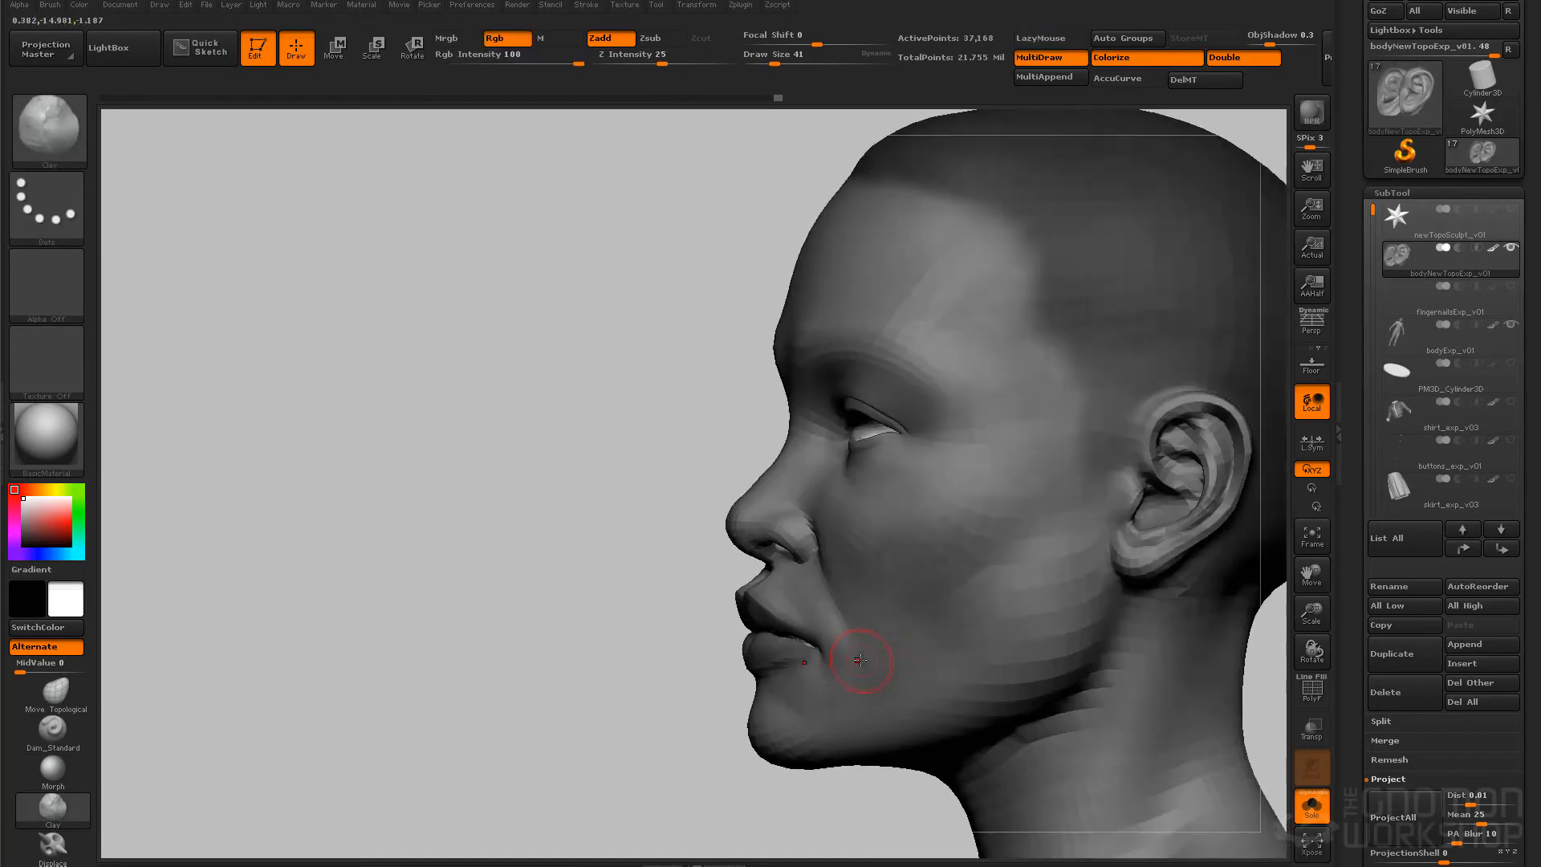
Step: Set the Move Topological brush to draw size 22 for the upper eyelids and toggle the polyframe display
drag(682, 707, 534, 711)
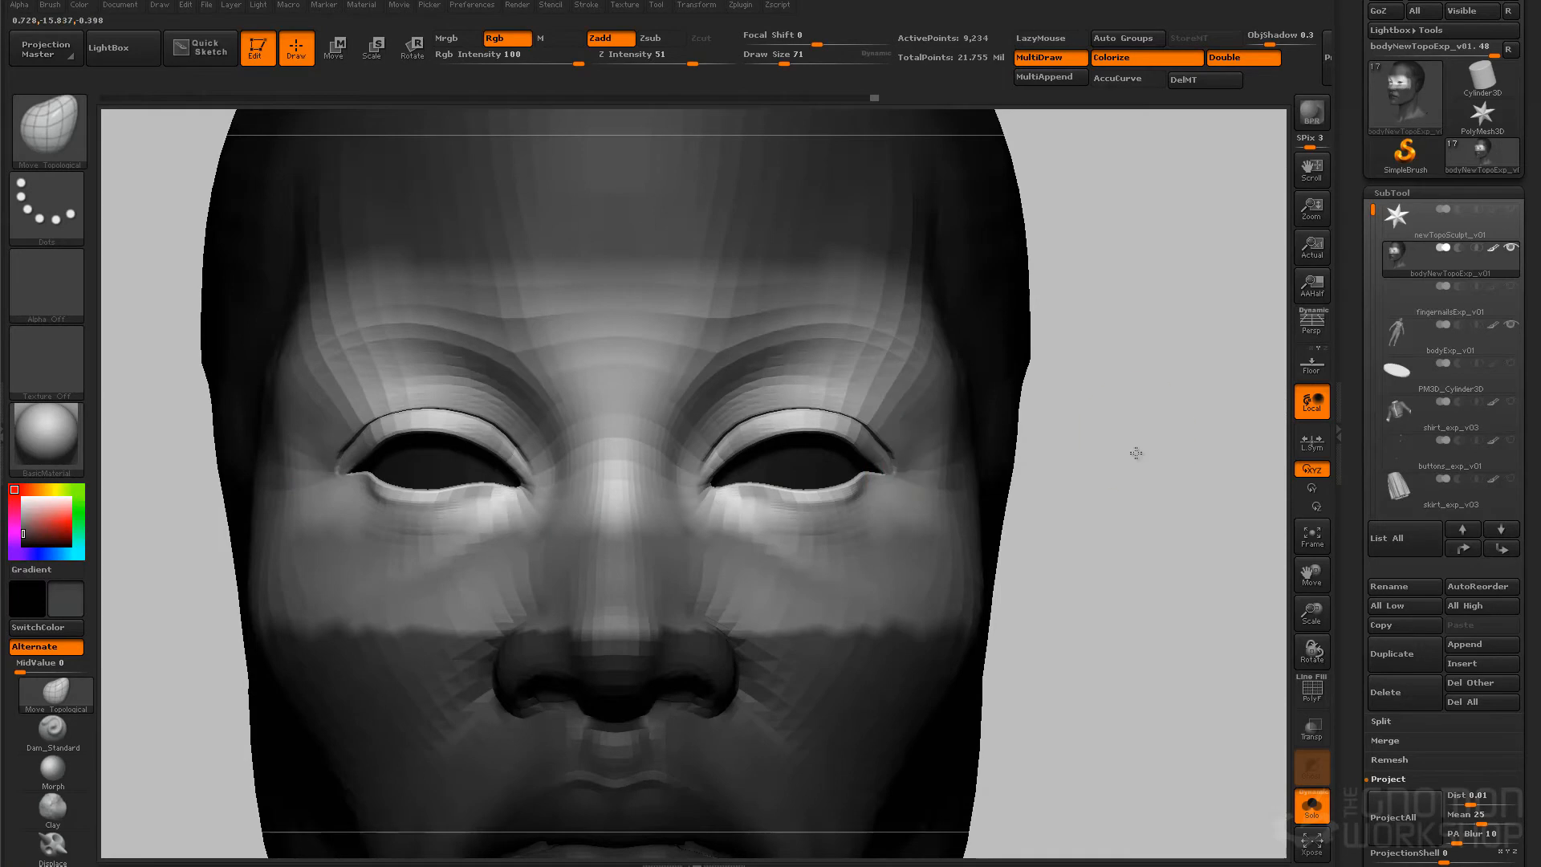
key(s)
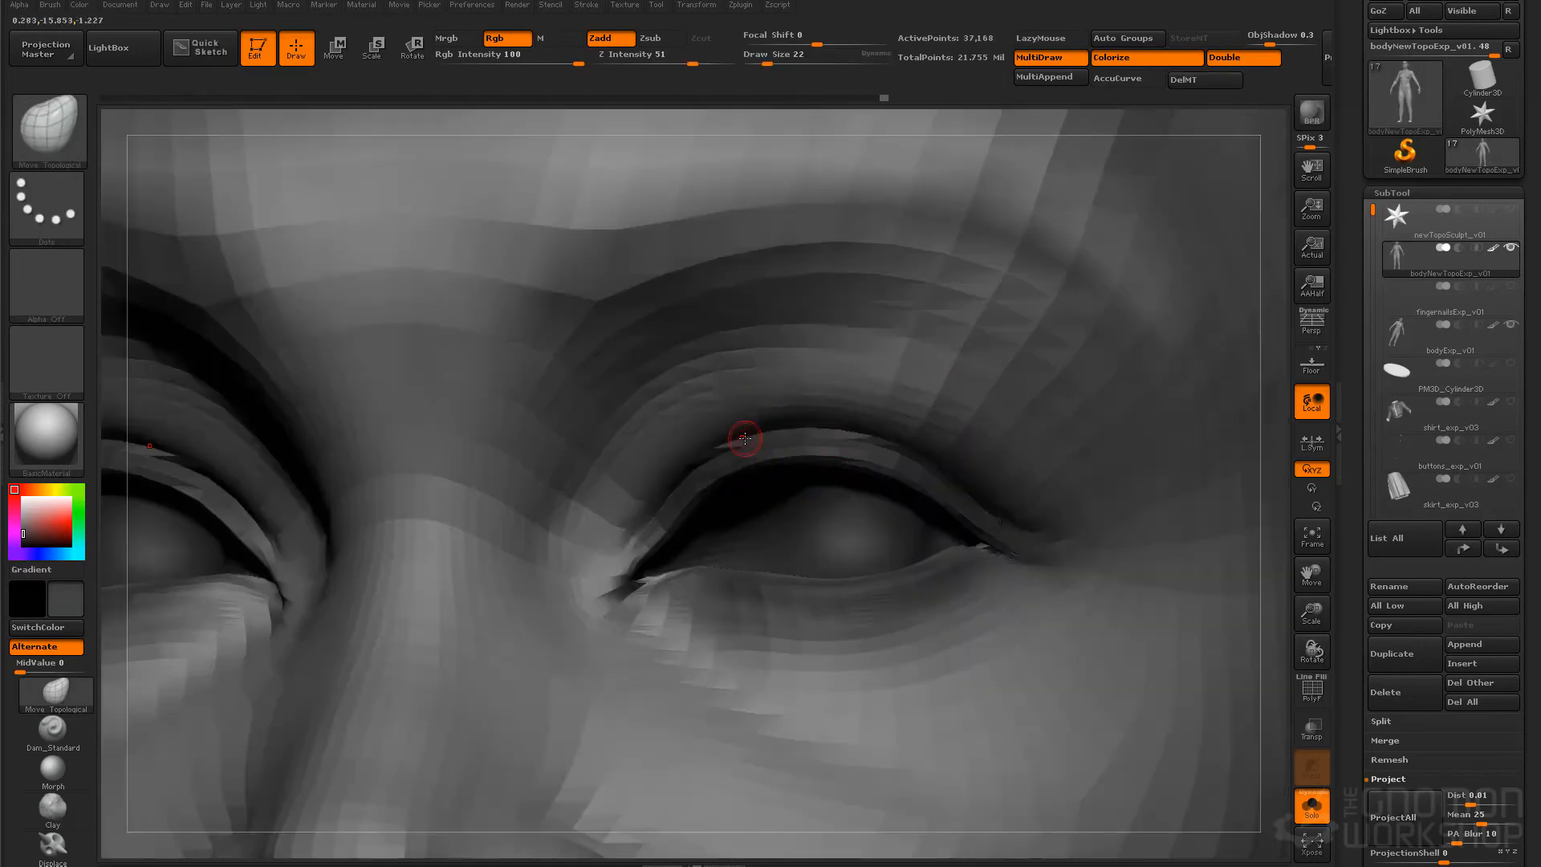
key(shift+f)
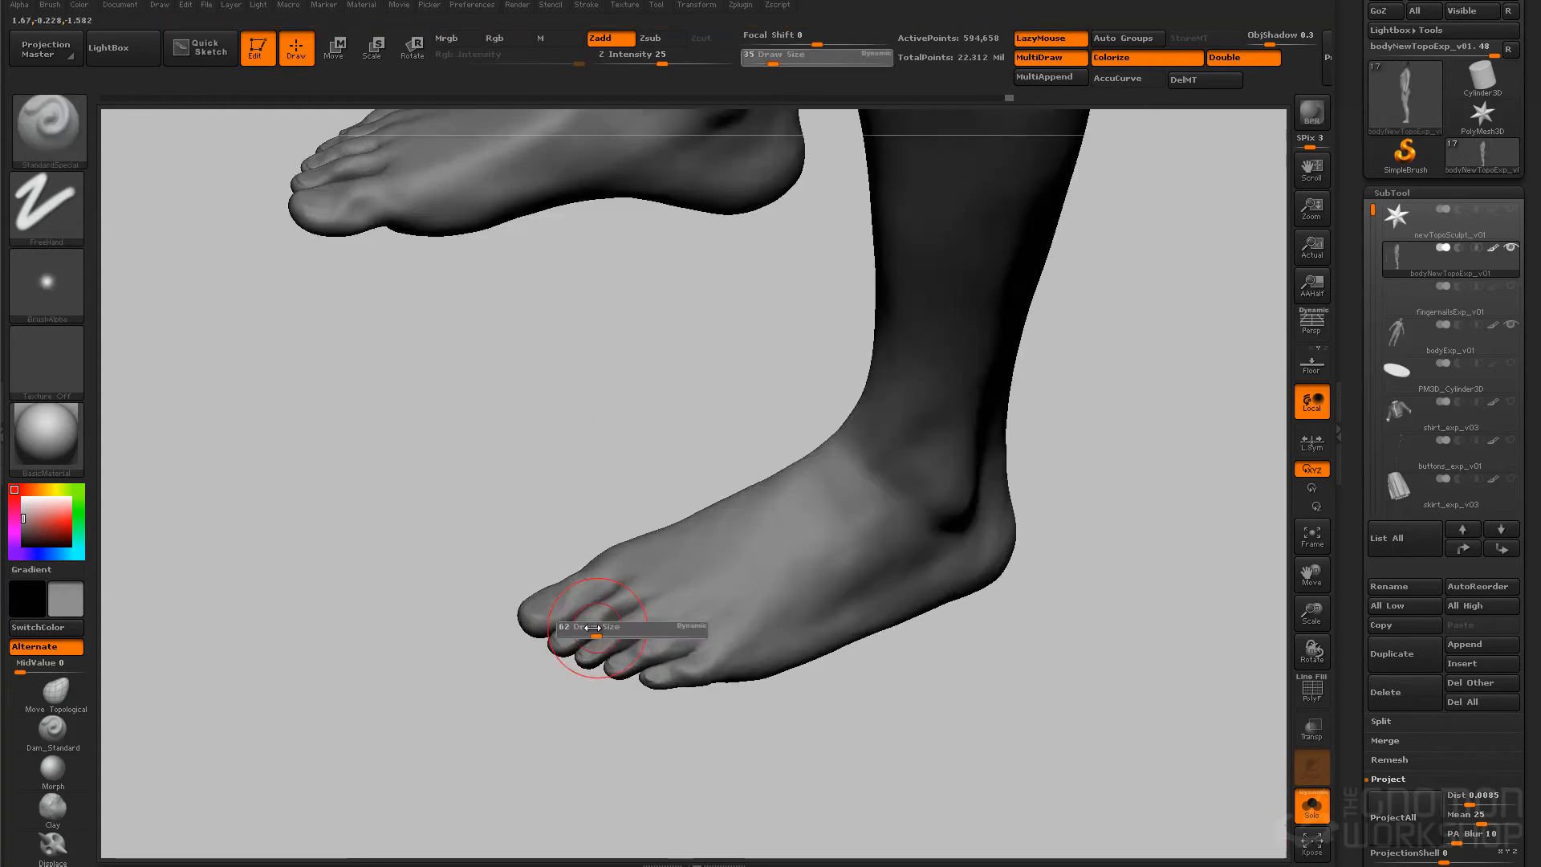
Step: Invert the mask on the feet of bodyNewTopoExp_v01
key(ctrl+i)
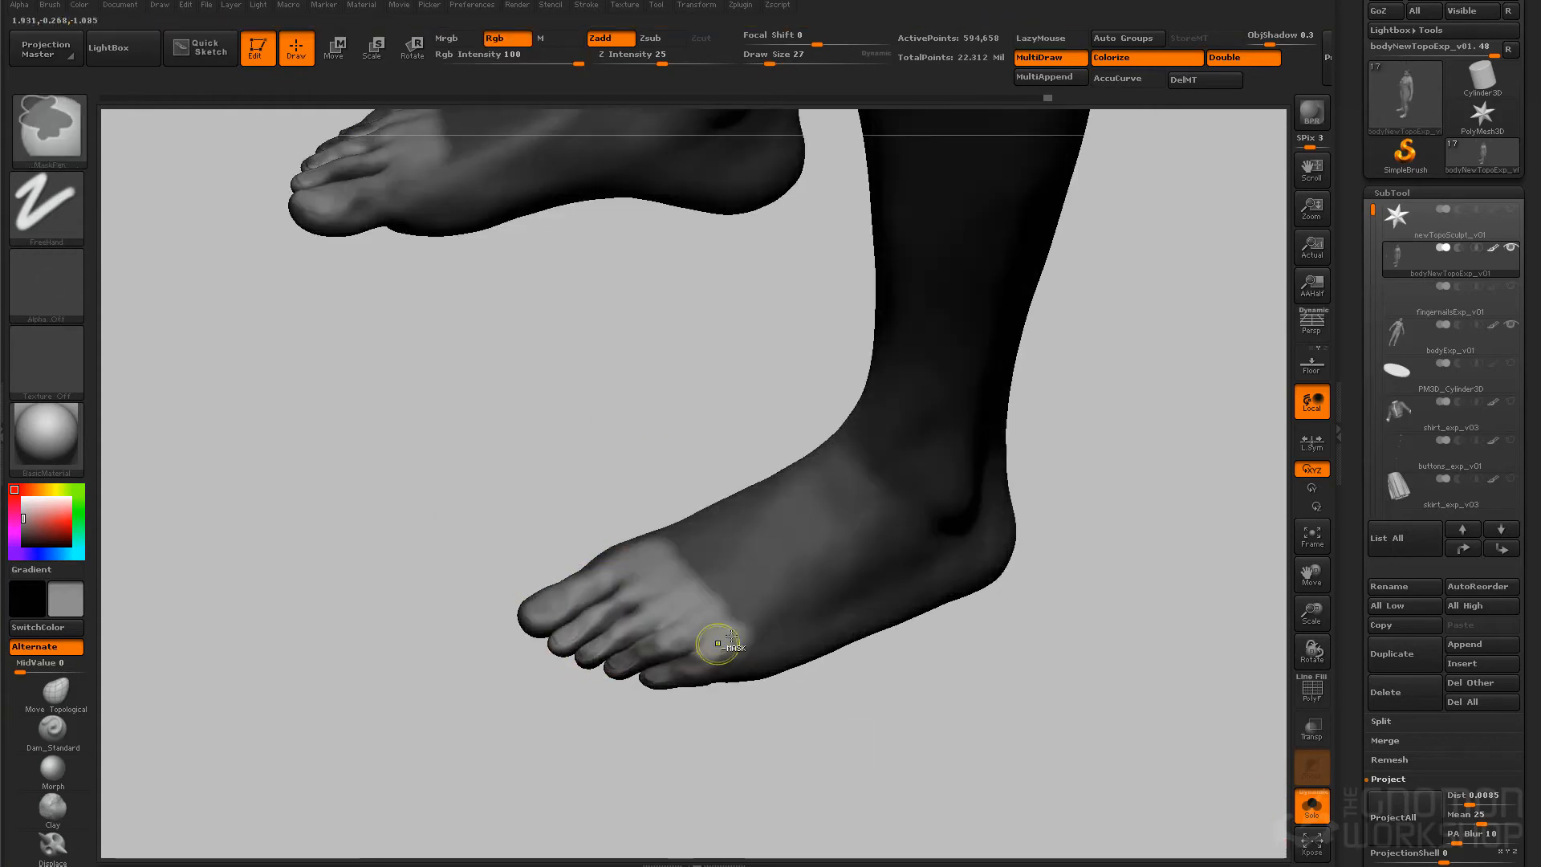
drag(857, 668, 1038, 640)
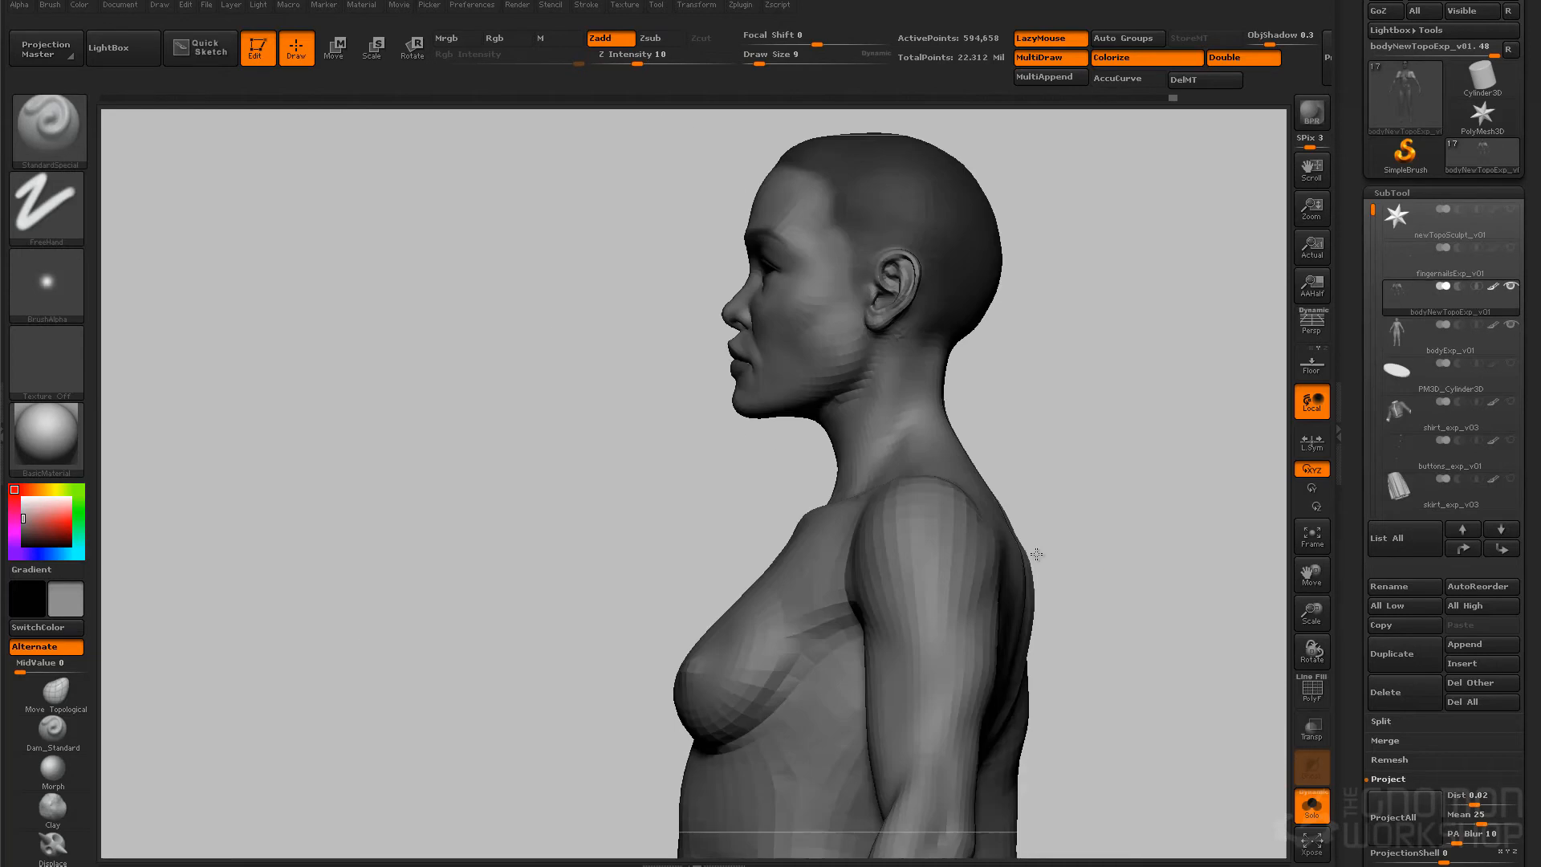
drag(1099, 450, 1104, 488)
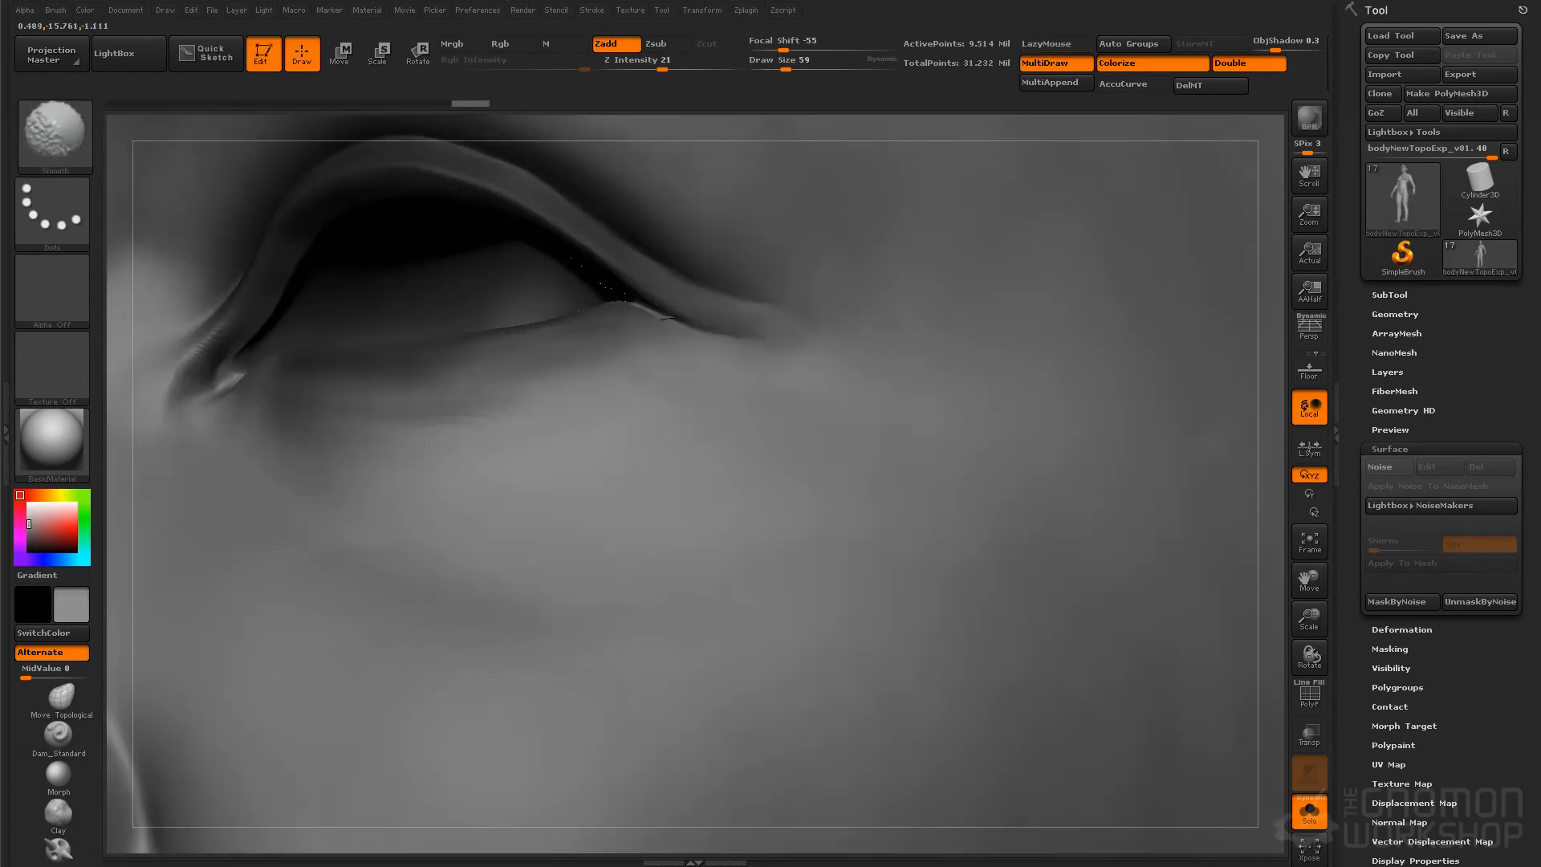
Step: Isolate the outer eye corner of the body, smooth the pinched rim and show the whole mesh again
ctrl+shift+drag(626, 260, 745, 379)
drag(787, 449, 948, 401)
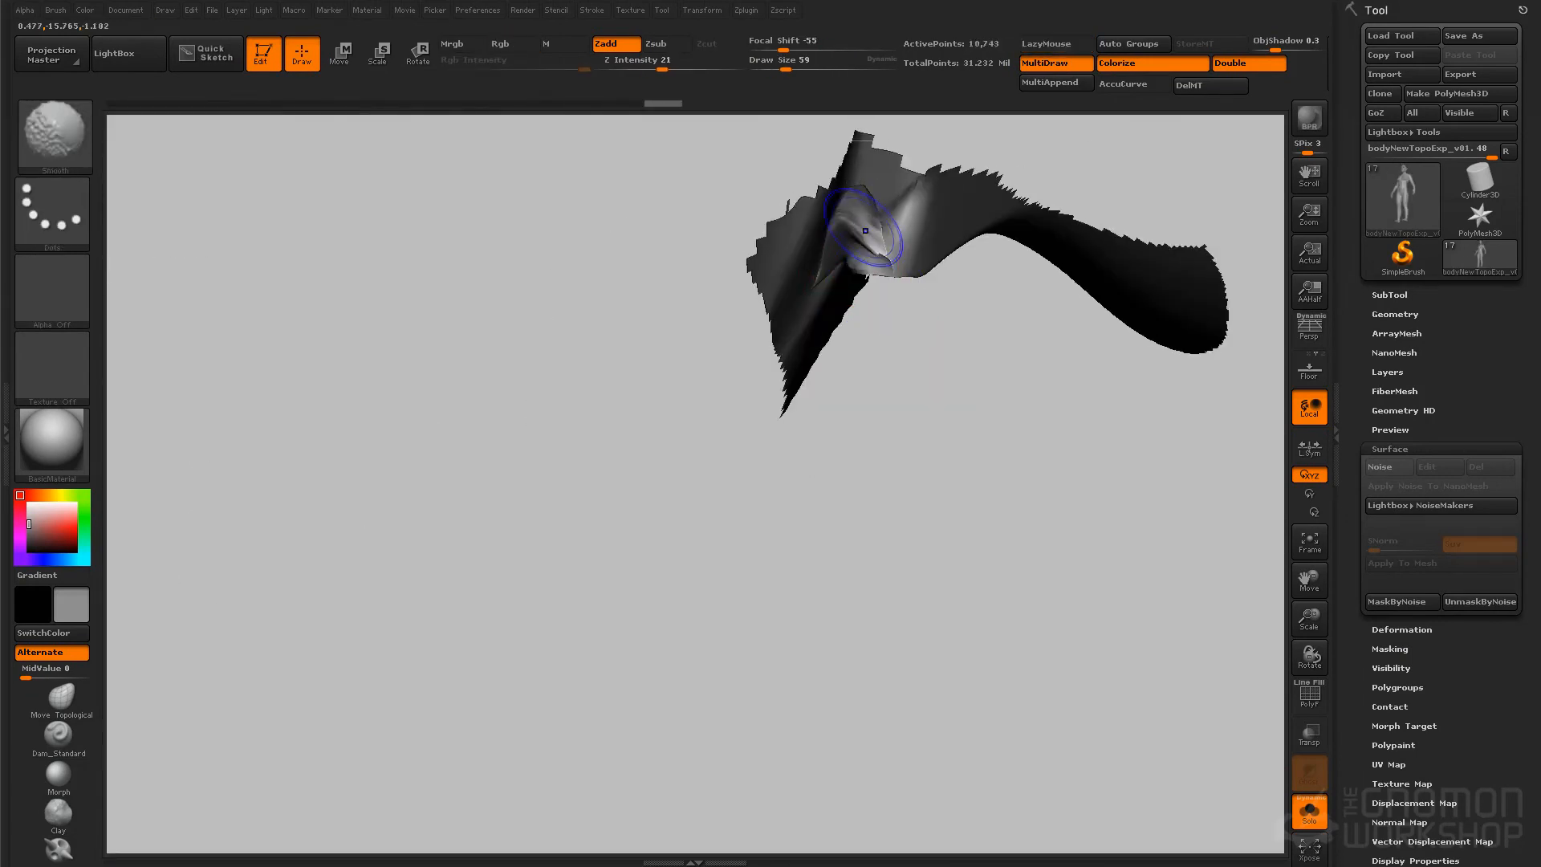
mouse_move(803, 482)
mouse_down()
mouse_move(829, 558)
mouse_move(818, 466)
mouse_up()
shift+drag(875, 233, 851, 250)
drag(845, 387, 827, 664)
ctrl+shift+click(1024, 383)
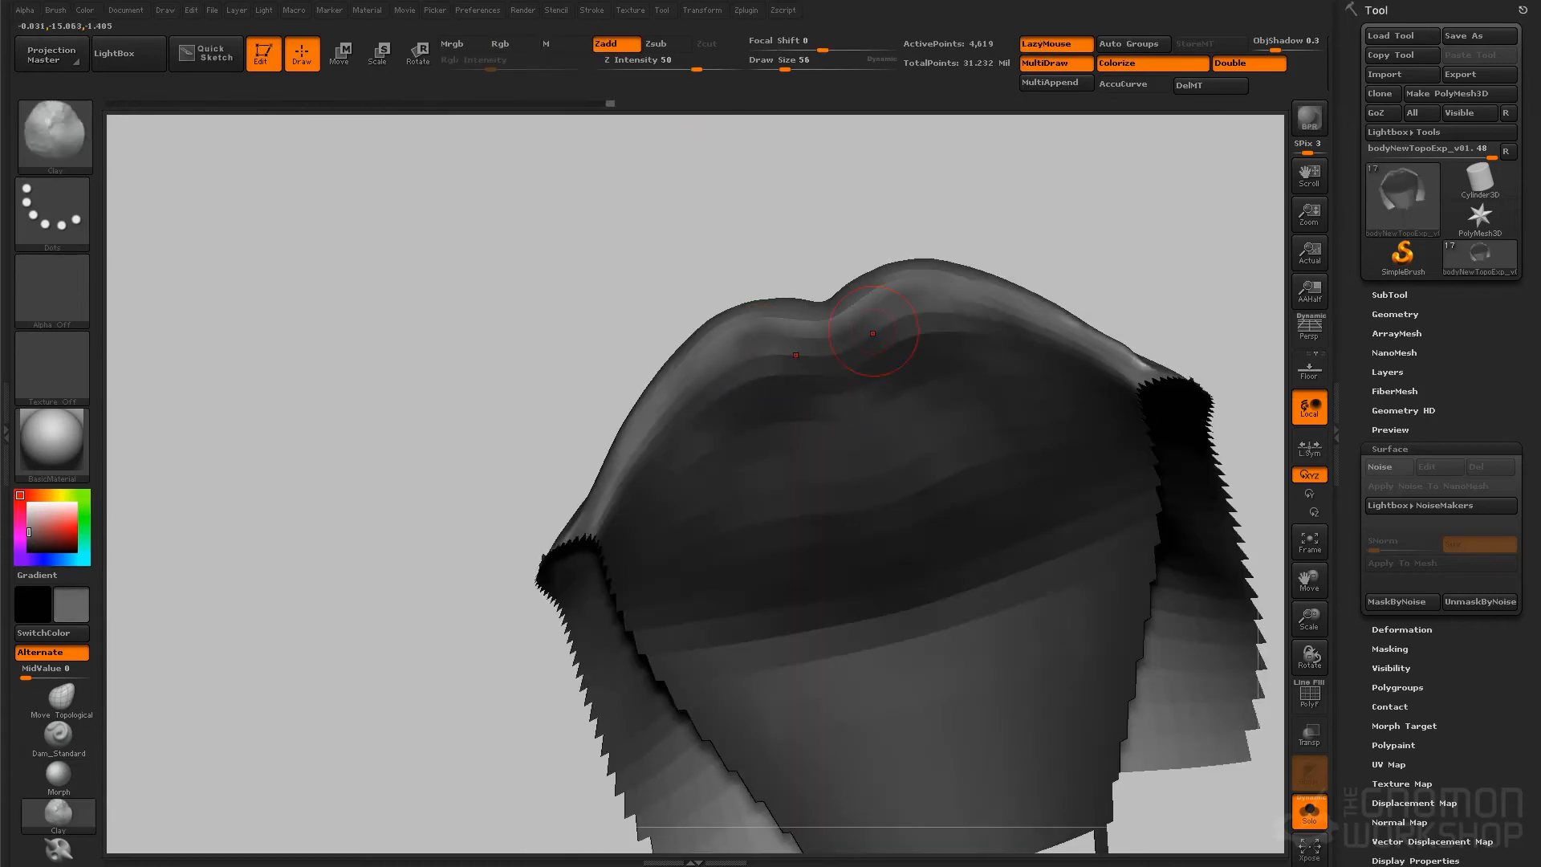
Step: Enable Rgb on the Clay brush and make a stroke along the isolated lip surface
click(502, 45)
drag(810, 341, 697, 382)
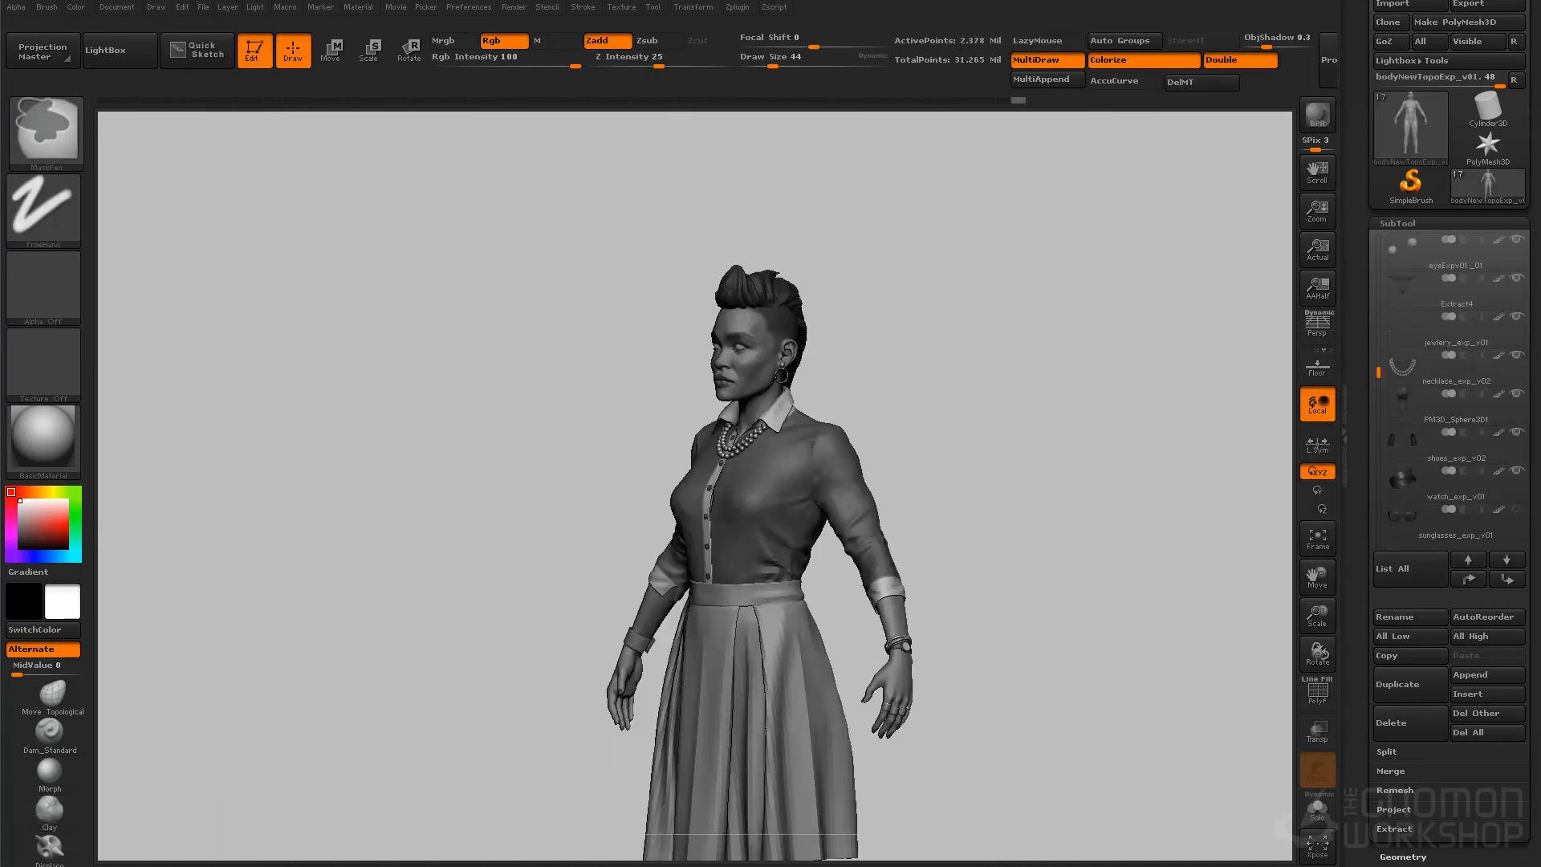
Step: Take bodyNewTopoExp_v01 to its highest subdivision level and add a layer named heels
key(ctrl+s)
key(Escape)
drag(908, 691, 706, 692)
alt+drag(923, 706, 923, 556)
drag(1358, 719, 1358, 443)
click(1403, 583)
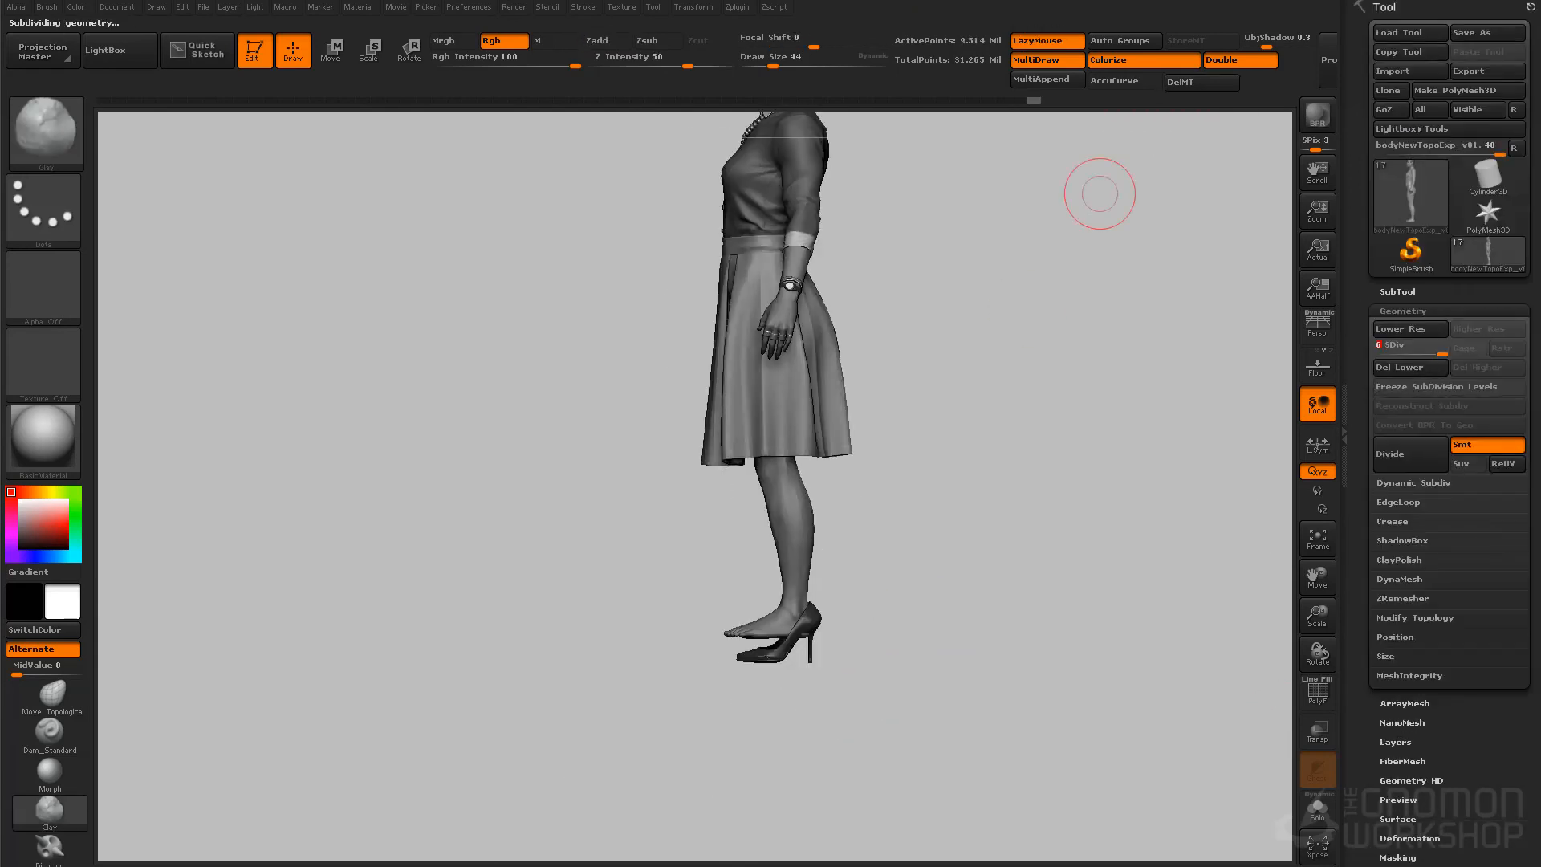
click(1395, 742)
key(Return)
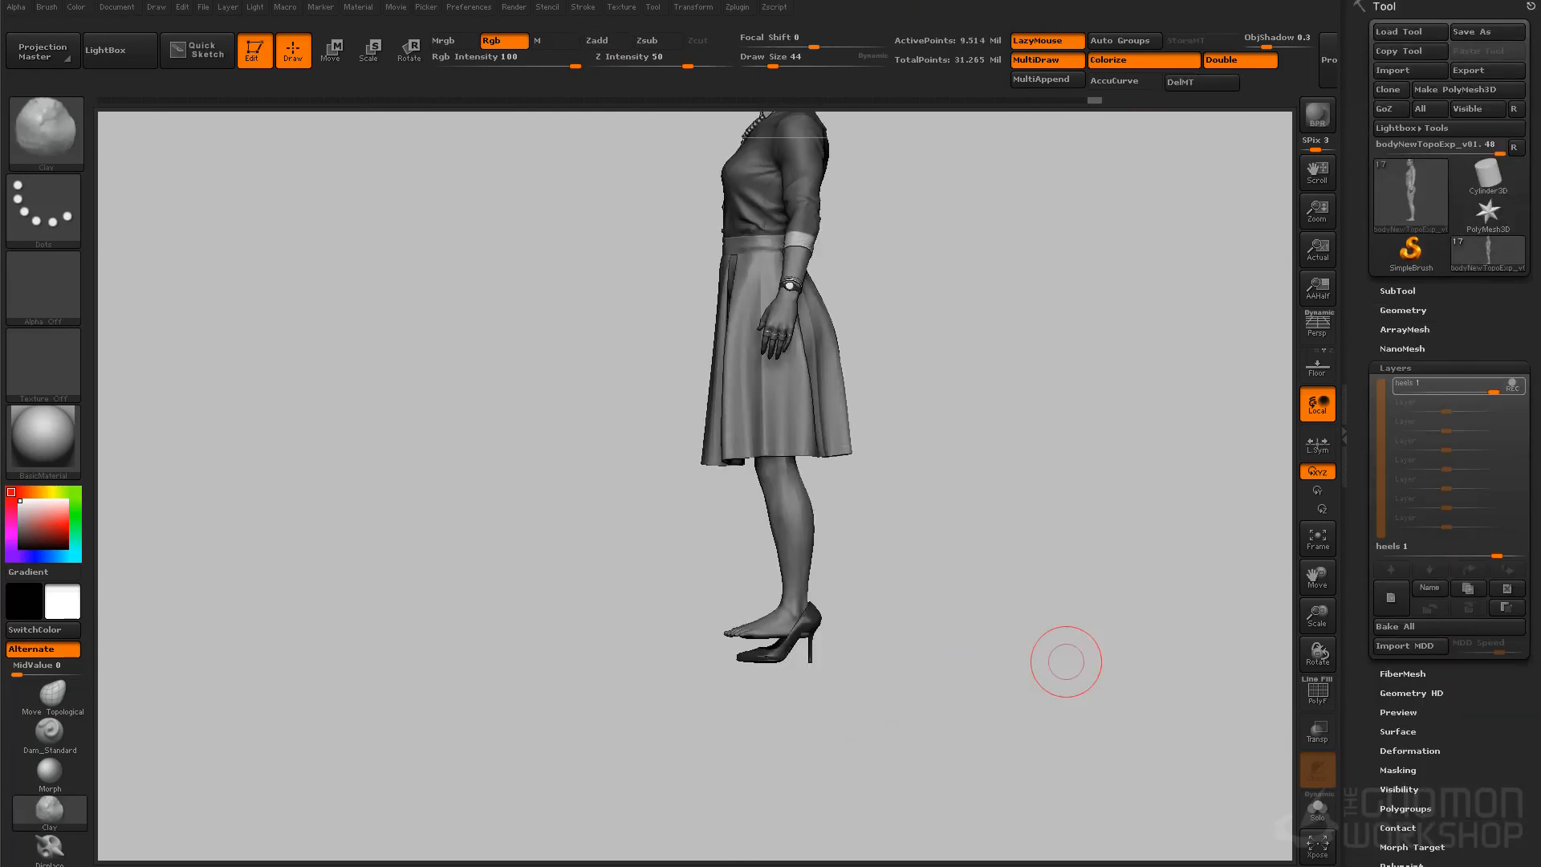
Step: Hide the clothing and accessory subtools, select bodyExp_v01 and turn on its raised-heel layer
ctrl+right_drag(1114, 429, 1114, 504)
click(1403, 291)
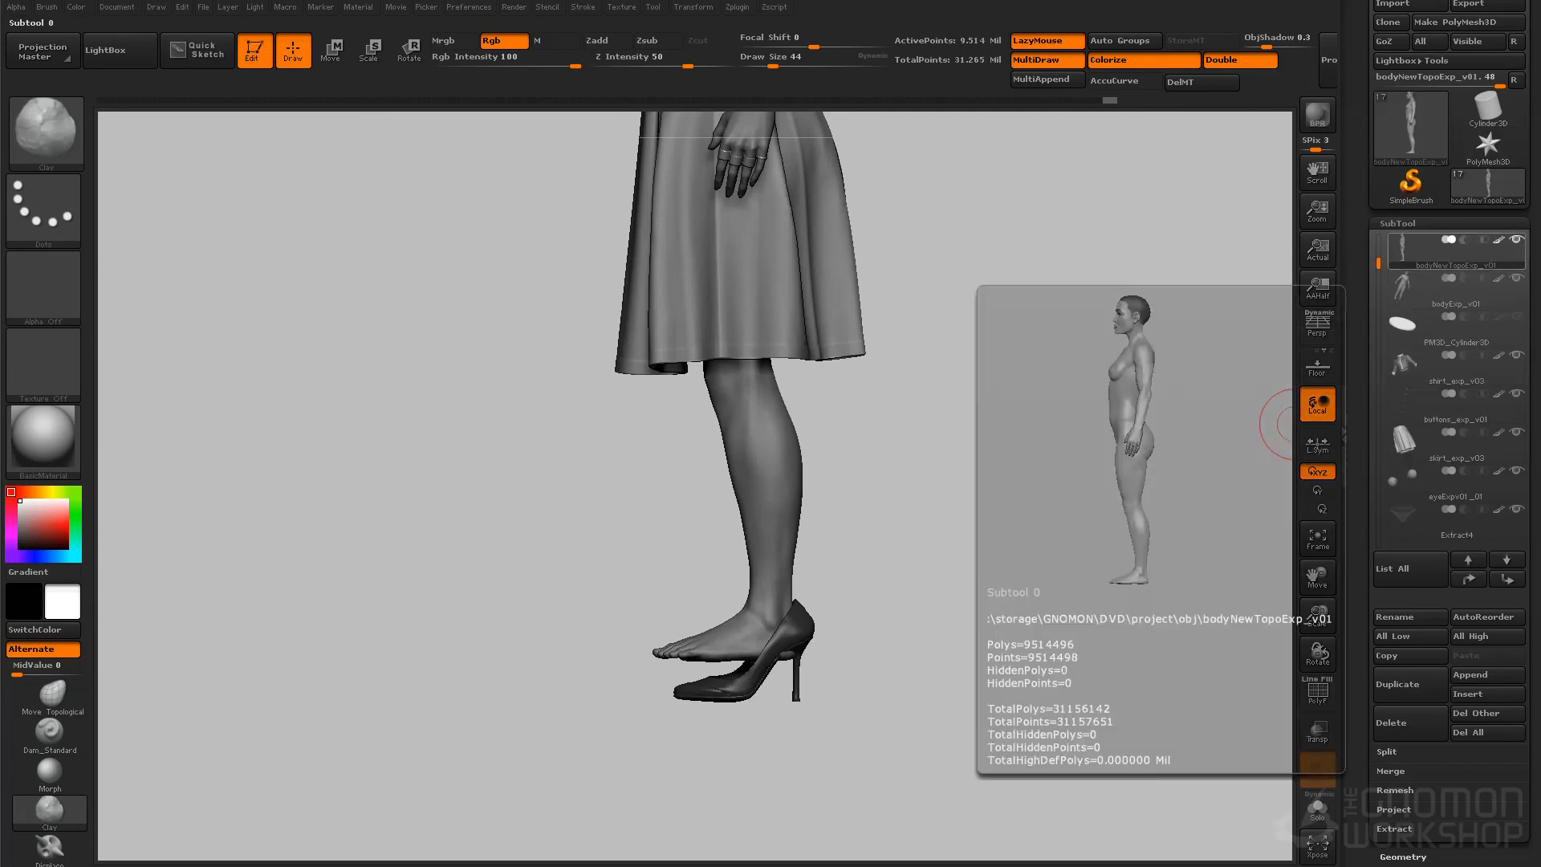
click(1516, 239)
key(Down)
drag(1358, 626, 1359, 424)
click(1517, 727)
drag(1358, 514, 1358, 617)
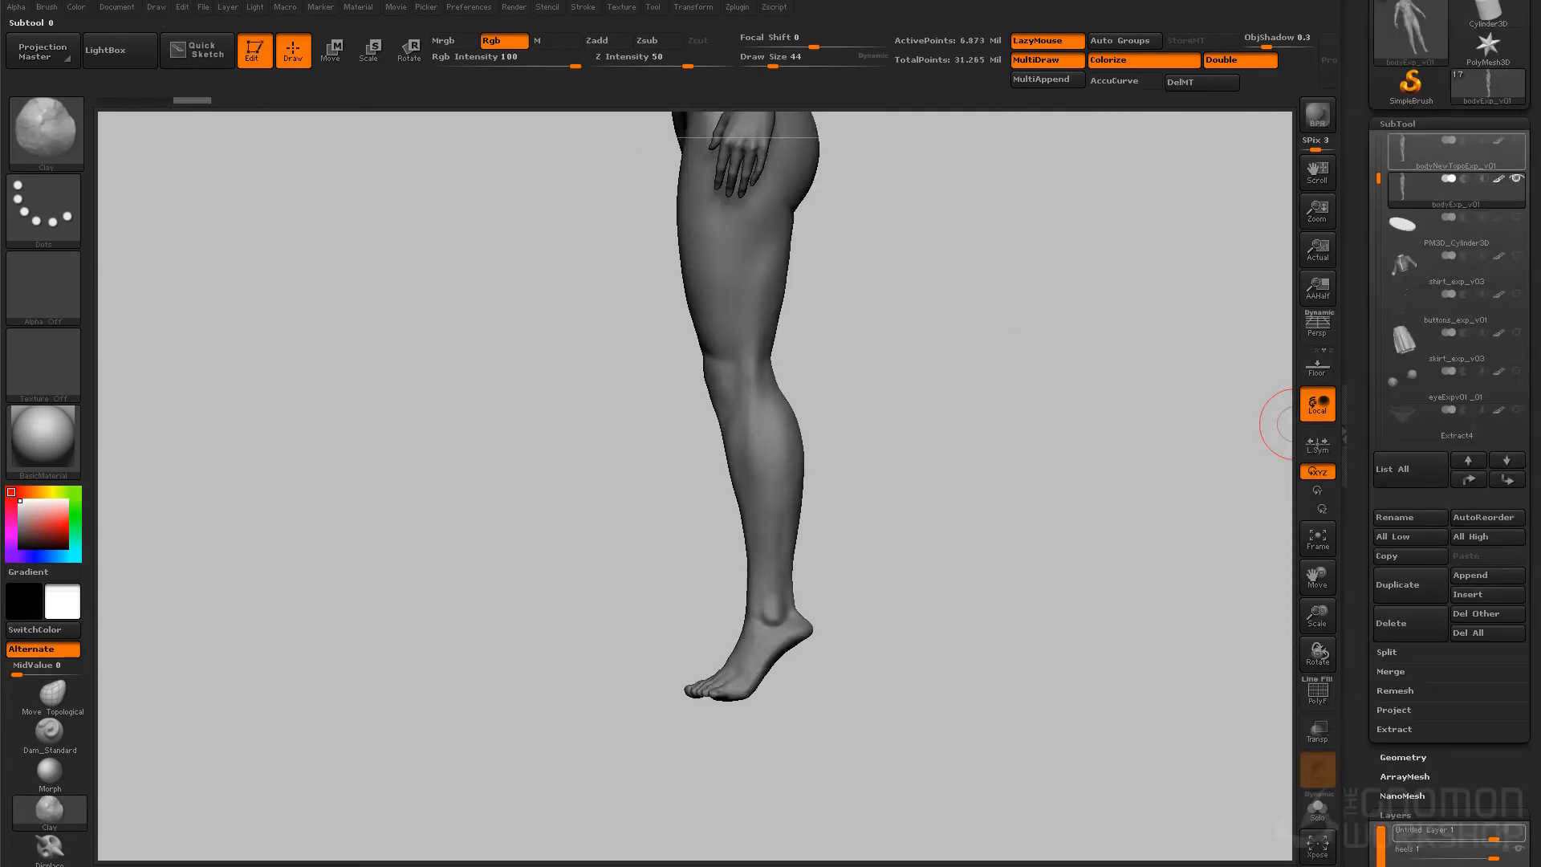
Step: Turn on transparency and polyframe around the legs and lower the subdivision level of bodyNewTopoExp_v01
click(1317, 730)
mouse_move(977, 626)
ctrl+right_down()
mouse_move(976, 712)
mouse_move(926, 443)
ctrl+right_up()
key(shift+f)
key(shift+d)
key(shift+d)
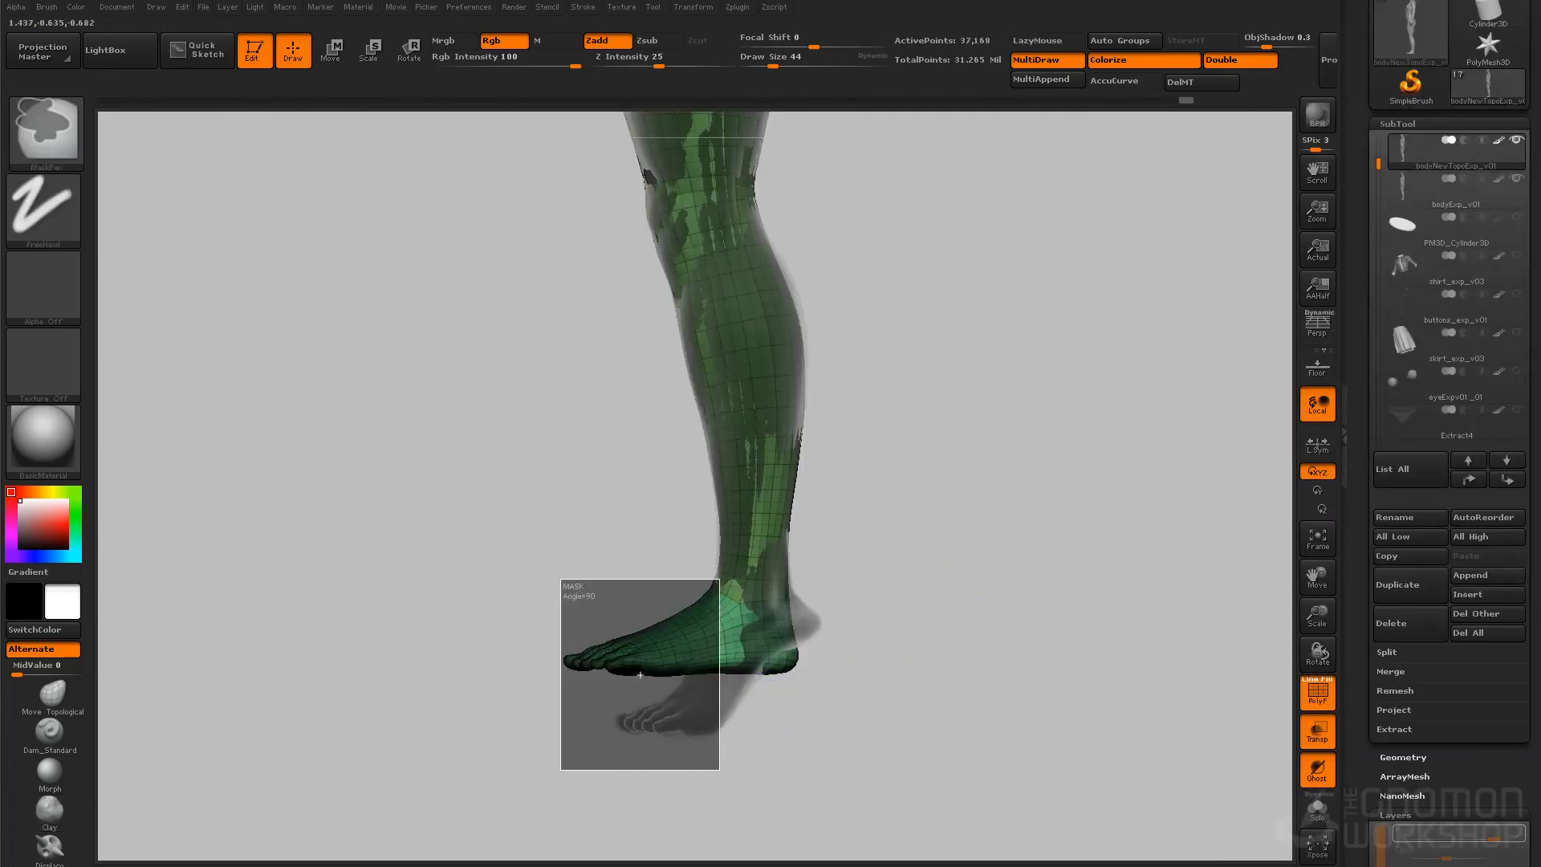
Step: Mask the legs above the ankles and rotate the feet into the raised-heel pose of the ghosted bodyExp_v01
ctrl+drag(585, 120, 851, 588)
ctrl+drag(809, 587, 754, 480)
mouse_move(753, 673)
mouse_down()
mouse_move(784, 667)
mouse_move(769, 672)
mouse_move(784, 667)
mouse_move(768, 634)
mouse_up()
key(ctrl+z)
key(w)
key(q)
ctrl+drag(590, 699, 612, 675)
ctrl+drag(590, 120, 851, 667)
ctrl+click(742, 663)
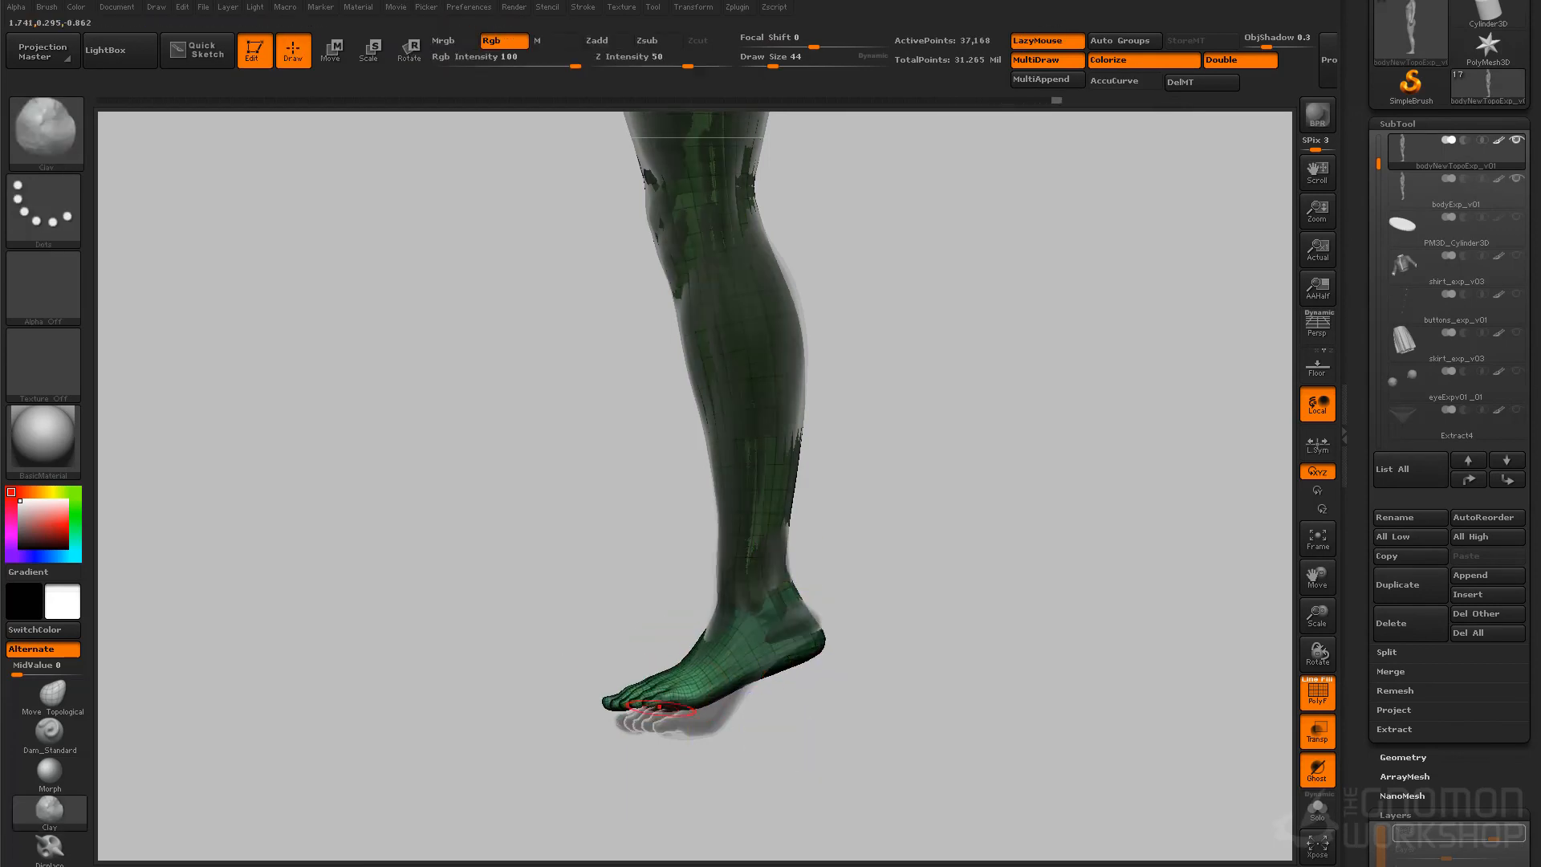
Step: Mask the toe area and push the feet, heels and calves to match the silhouette of bodyExp_v01
mouse_move(745, 679)
right_down()
mouse_move(716, 727)
mouse_move(666, 722)
right_up()
ctrl+drag(581, 707, 641, 632)
key(s)
drag(810, 658, 825, 656)
shift+right_drag(732, 701, 827, 698)
right_drag(642, 438, 803, 450)
drag(826, 630, 818, 630)
shift+right_drag(867, 461, 963, 461)
drag(746, 411, 739, 413)
mouse_move(851, 450)
shift+right_down()
mouse_move(754, 449)
mouse_move(809, 469)
shift+right_up()
Step: Mask the body except the lower legs and feet, and project bodyExp_v01 onto the unmasked area
ctrl+drag(594, 851, 1140, 638)
ctrl+drag(594, 305, 1244, 114)
right_drag(1060, 693, 1003, 696)
ctrl+shift+drag(771, 806, 1156, 568)
ctrl+shift+click(1148, 626)
ctrl+alt+drag(1156, 489, 940, 811)
click(1395, 711)
click(1399, 748)
right_drag(1236, 514, 1148, 530)
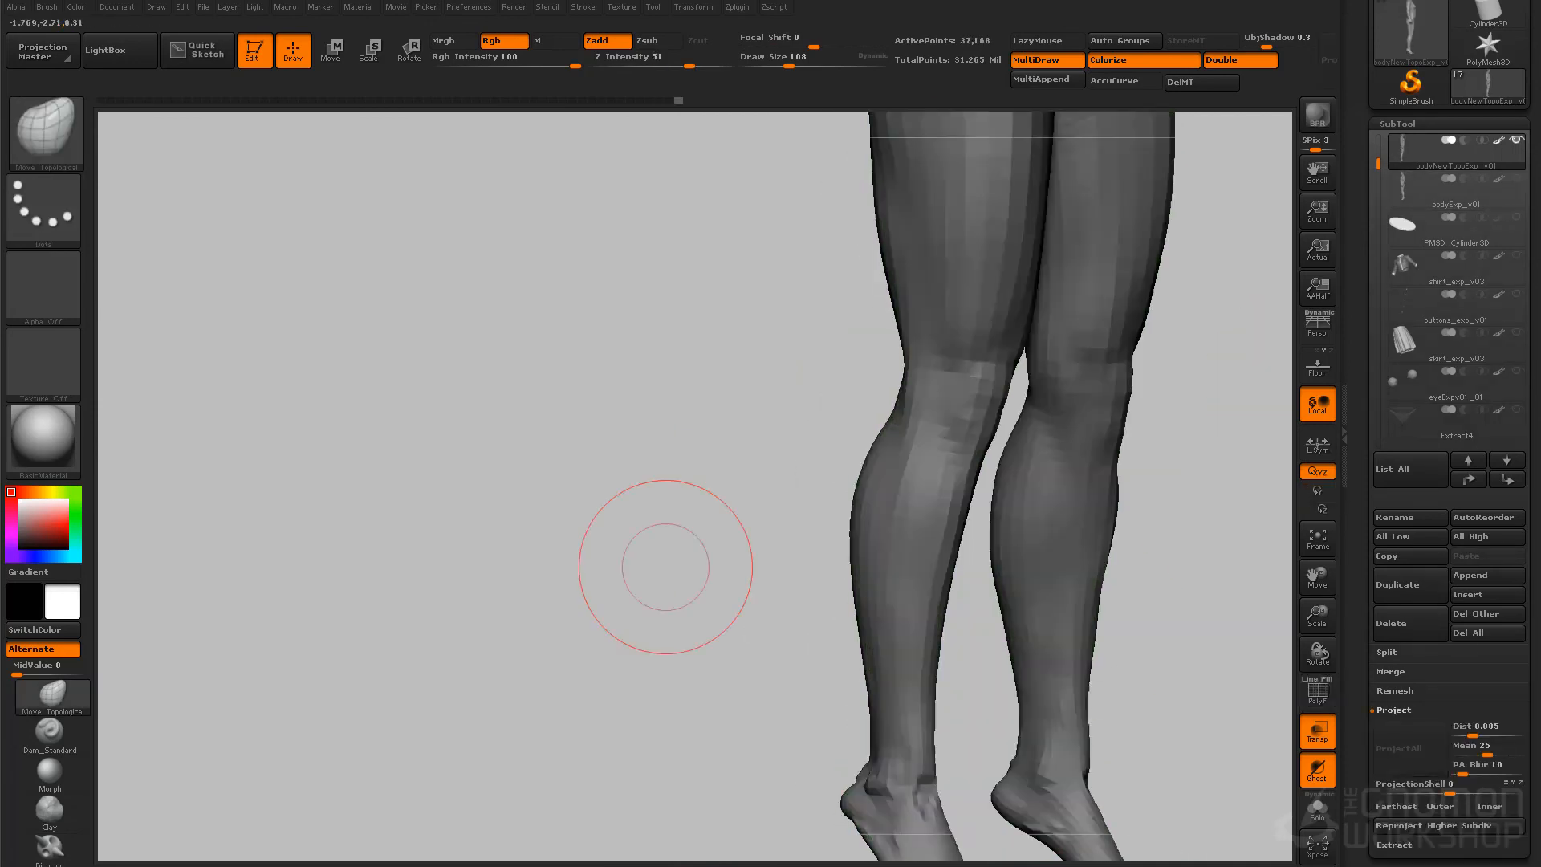
Step: Switch to the Clay brush and turn the legs to work on the ankles and heels
shift+drag(664, 567, 801, 699)
key(b)
key(c)
key(l)
drag(950, 680, 1035, 682)
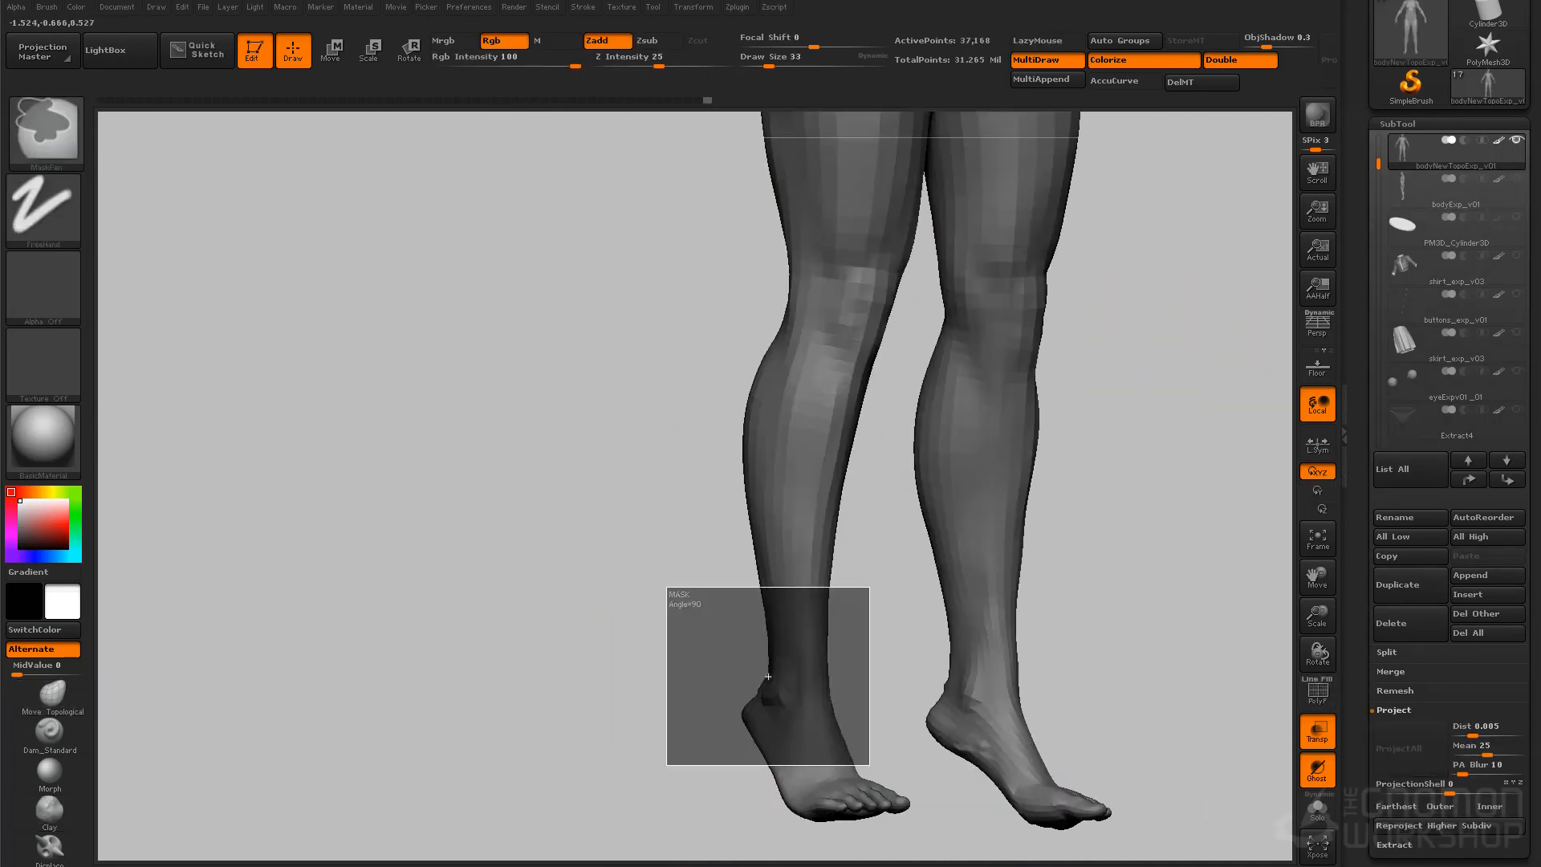
Step: Project bodyExp_v01 onto the new body with a distance of 0.02, then hide it and update the shown subtools
click(1517, 179)
text(0.02)
key(Return)
click(1410, 748)
drag(1139, 634, 1112, 633)
click(1517, 179)
drag(1379, 163, 1379, 294)
click(1517, 294)
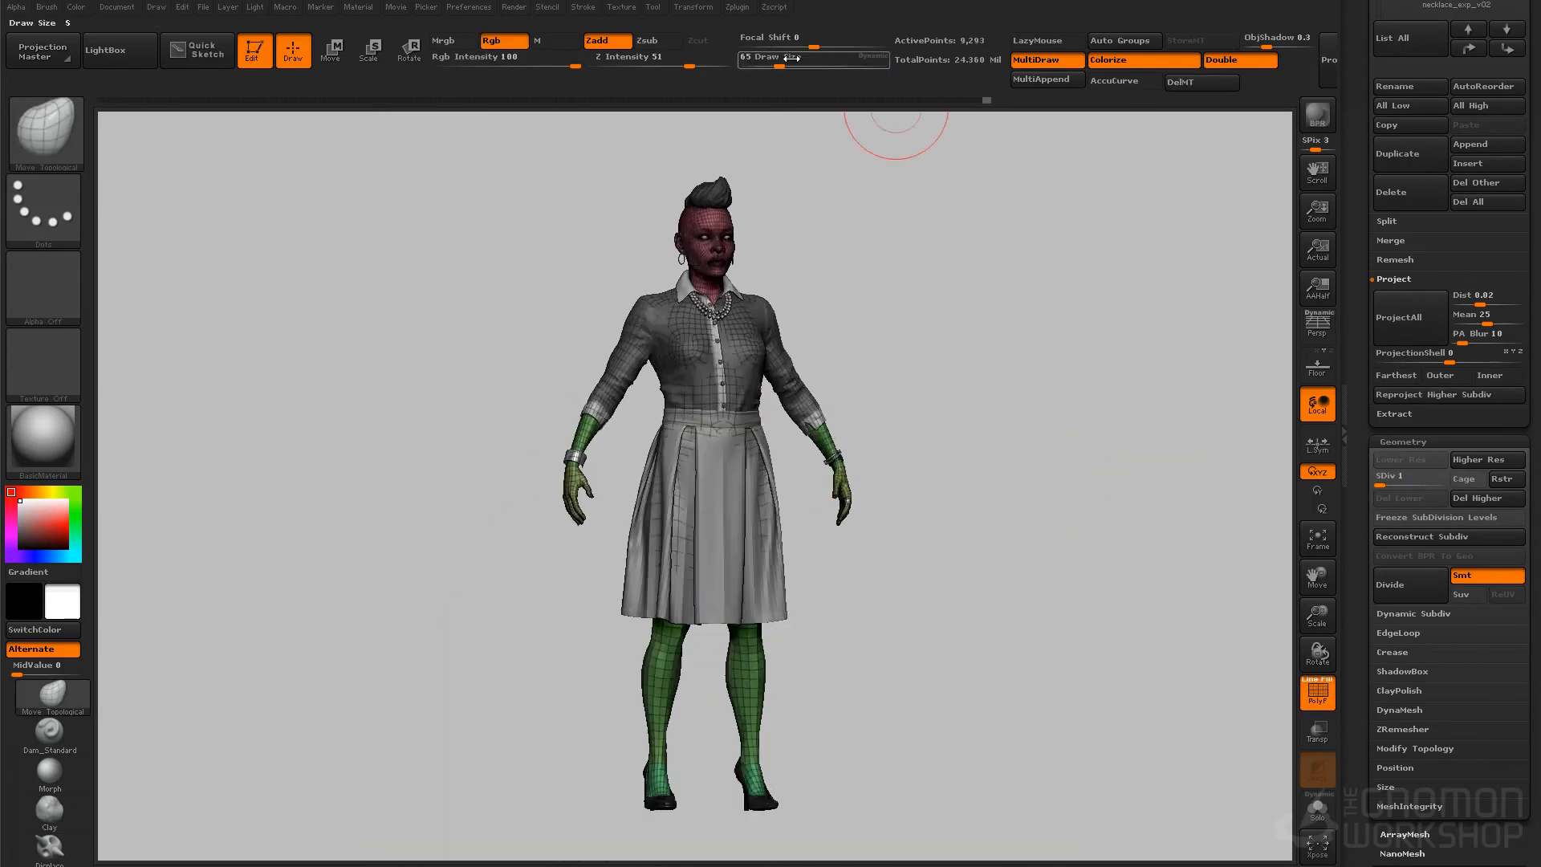
Step: Start exporting the character's subtools as OBJ and create a folder named exp_v01 inside the project's obj folder
key(shift+f)
click(737, 6)
click(806, 410)
click(682, 365)
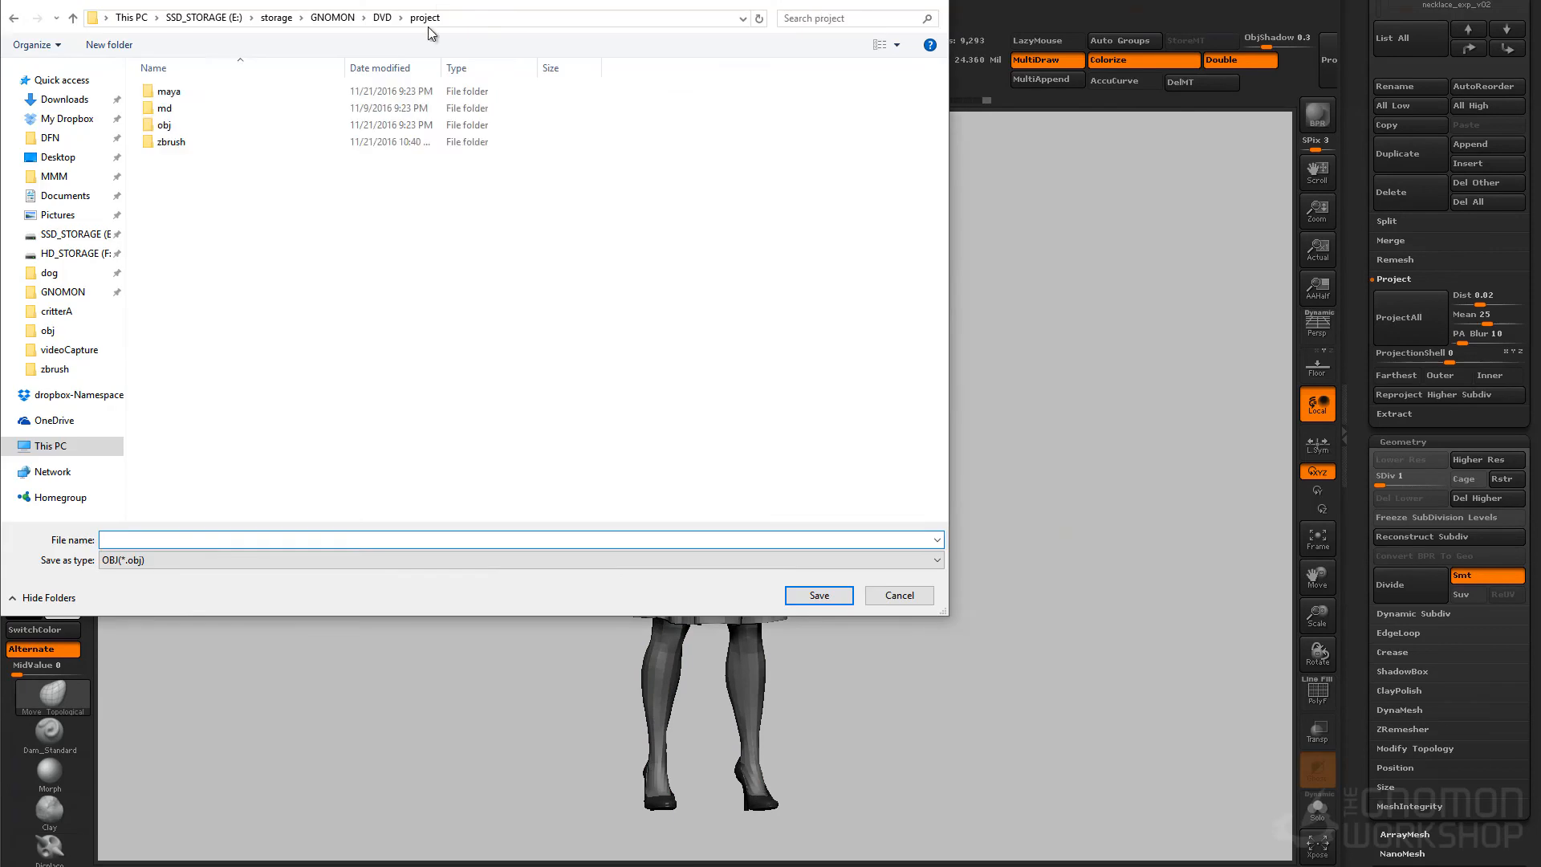
right_click(815, 313)
click(572, 478)
text(exp_v01)
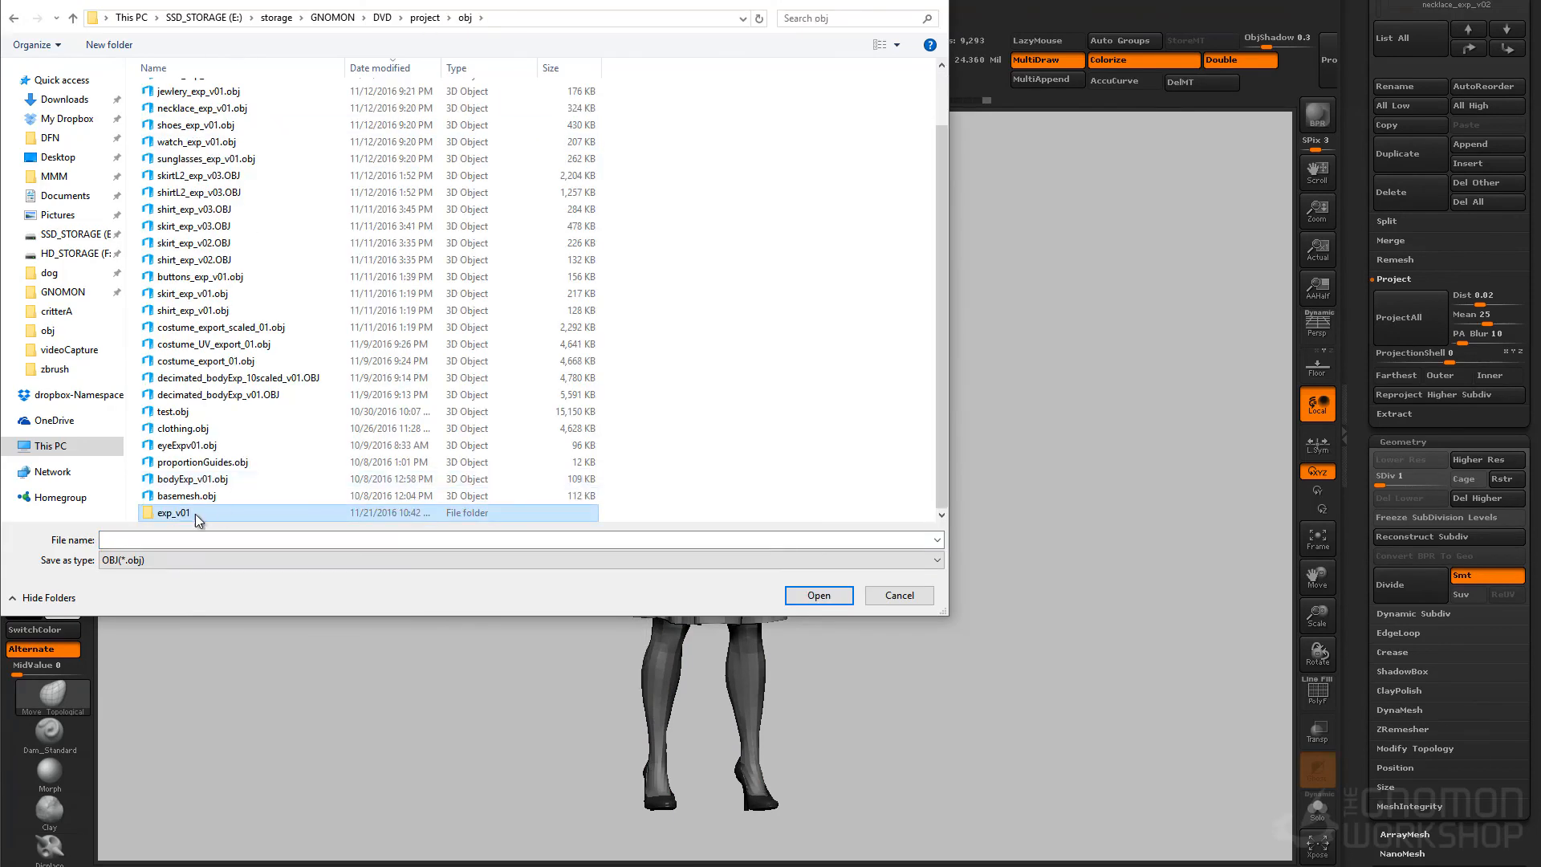
Step: Export the subtools as OBJ files into the exp_v01 folder with the file name prefix exp_v01_
key(Return)
double_click(224, 513)
click(197, 540)
text(exp_v01_)
key(Return)
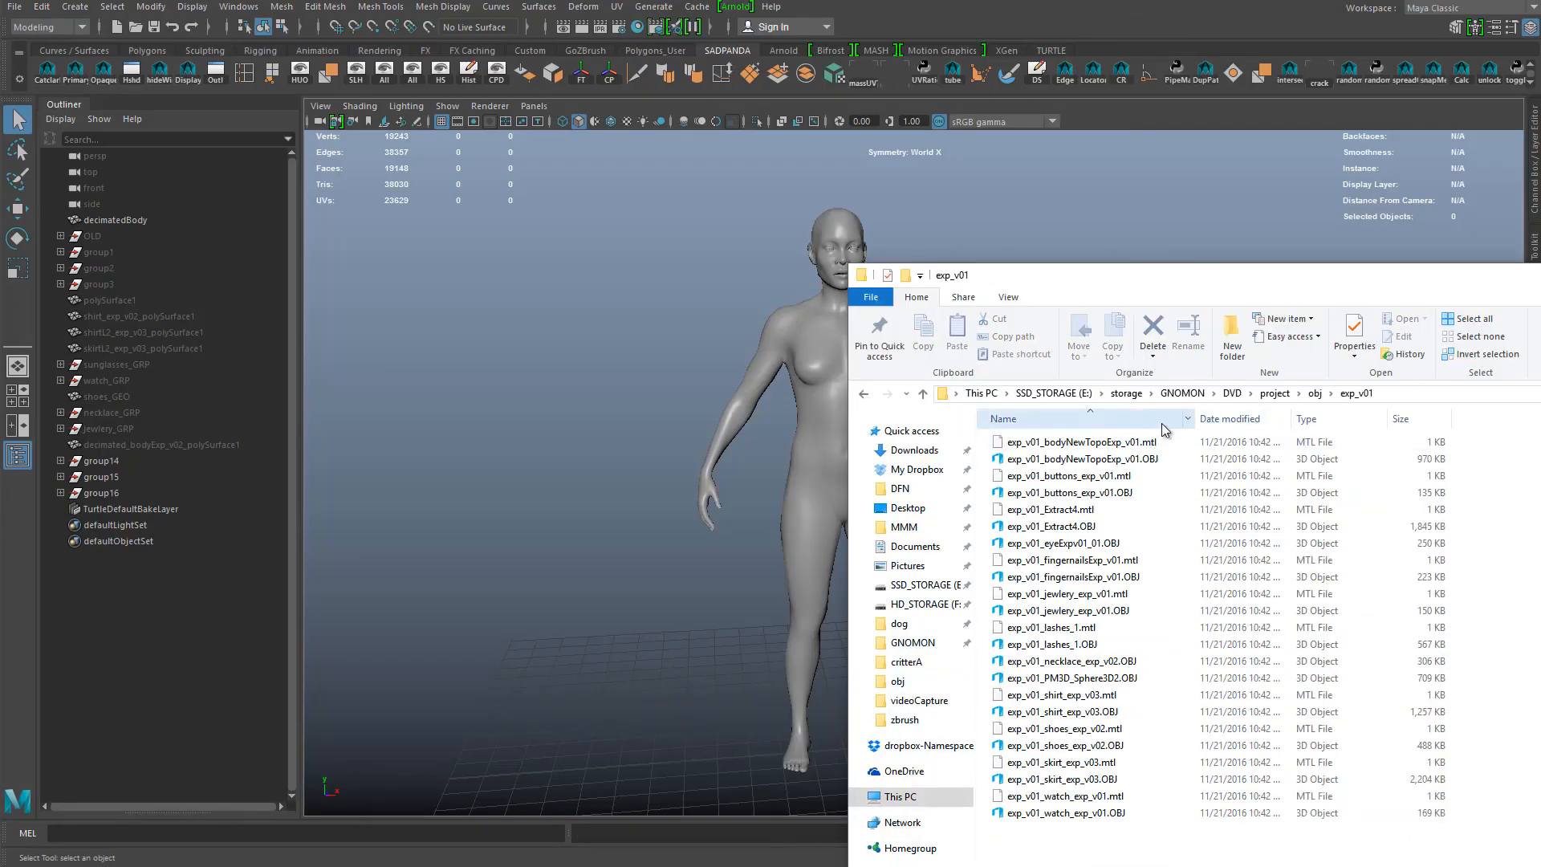
Step: Delete the MTL files from the exp_v01 folder in File Explorer and bring all remaining OBJ files into the Maya scene
drag(1043, 658, 1080, 815)
key(Delete)
key(Return)
key(ctrl+a)
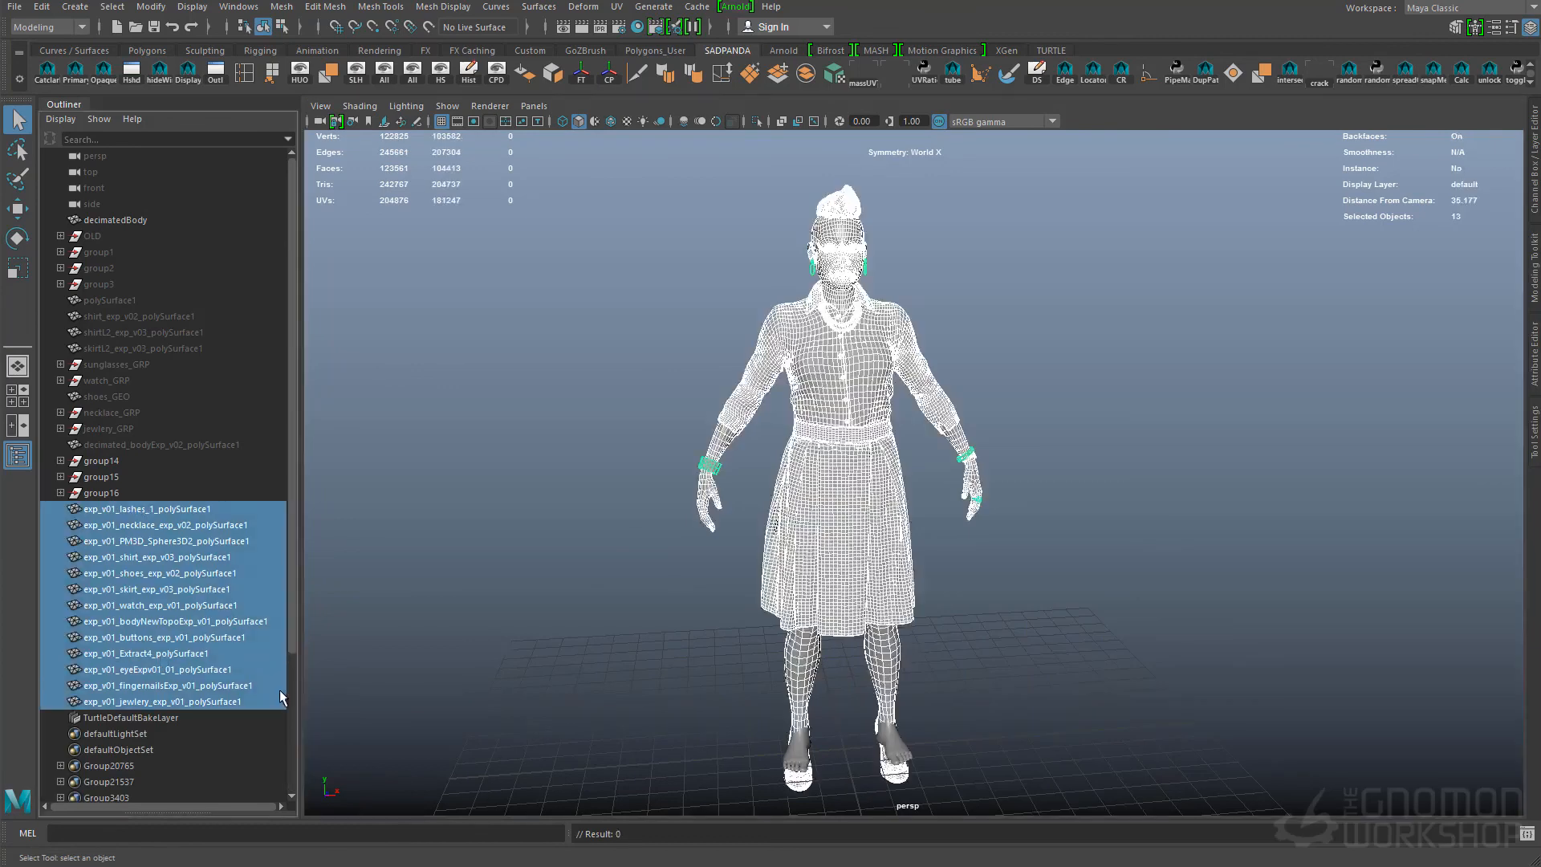
Step: Group the imported exp_v01 meshes, assign them a material and inspect the shaded character from several angles
key(ctrl+g)
right_click(959, 578)
right_drag(886, 298, 1092, 754)
click(1109, 587)
alt+drag(1109, 587, 923, 490)
click(613, 122)
alt+right_drag(891, 466, 974, 465)
alt+drag(974, 465, 984, 461)
click(614, 122)
alt+right_drag(984, 361, 908, 337)
alt+drag(908, 337, 883, 341)
Step: Delete the leftover object sets created by the OBJ import and save the scene as a separate file in the project's maya folder
drag(121, 573, 134, 822)
key(Delete)
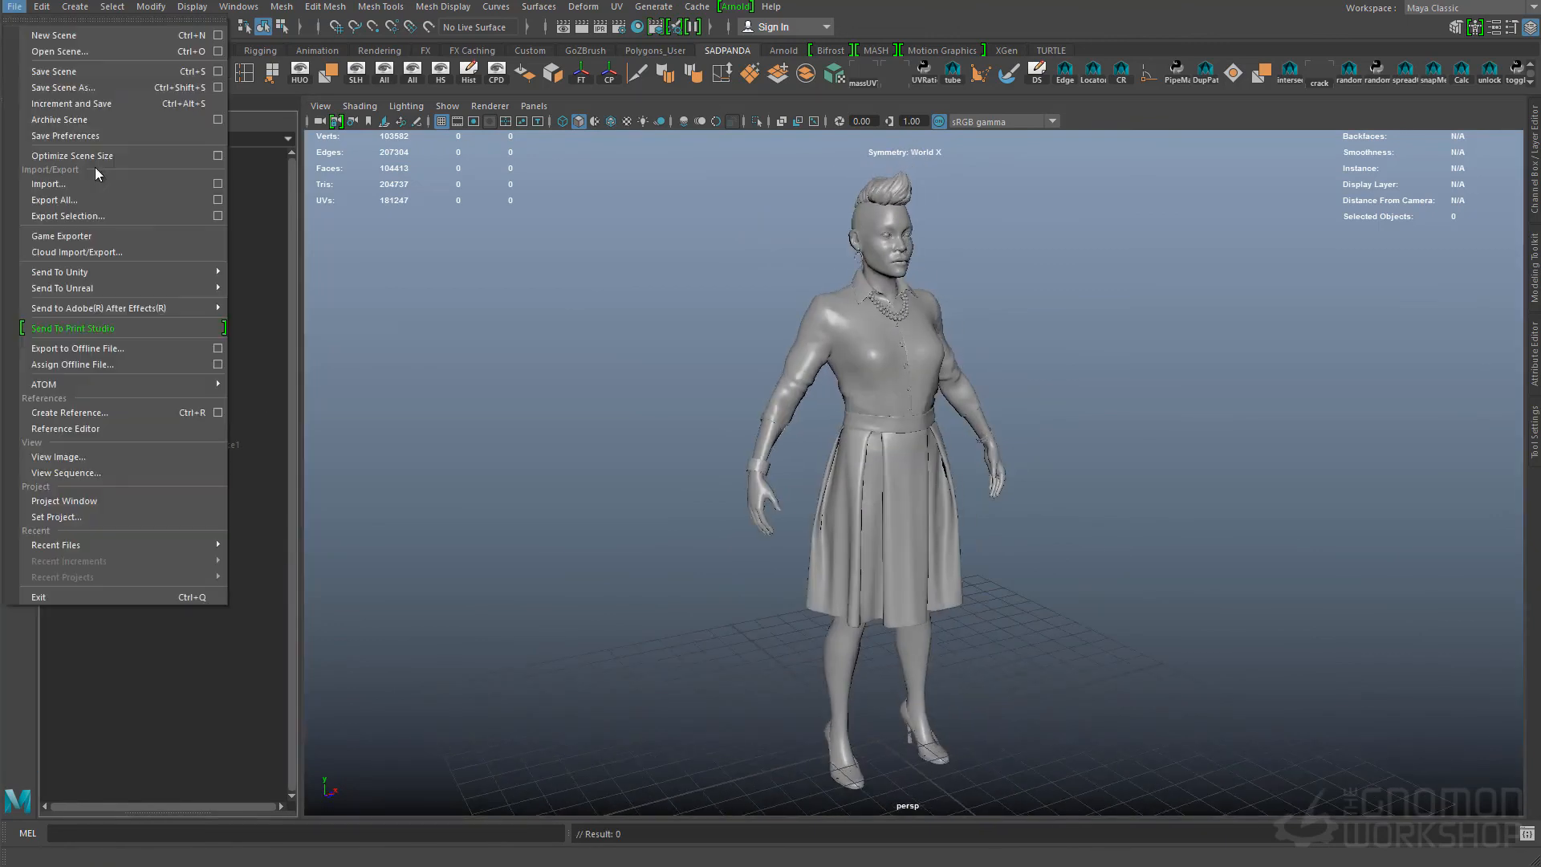
click(14, 6)
click(60, 86)
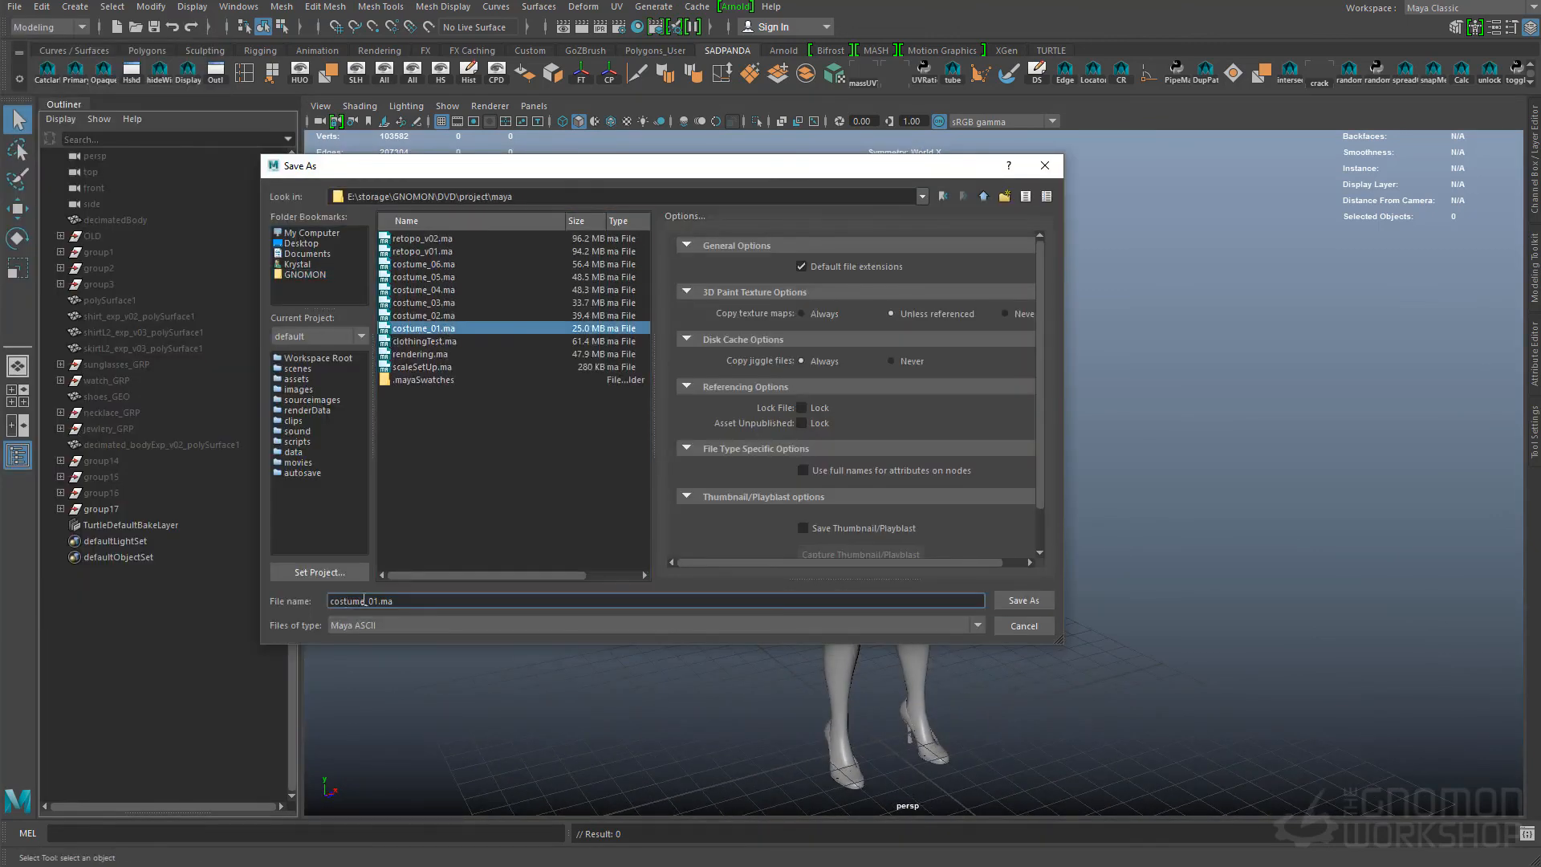
key(Return)
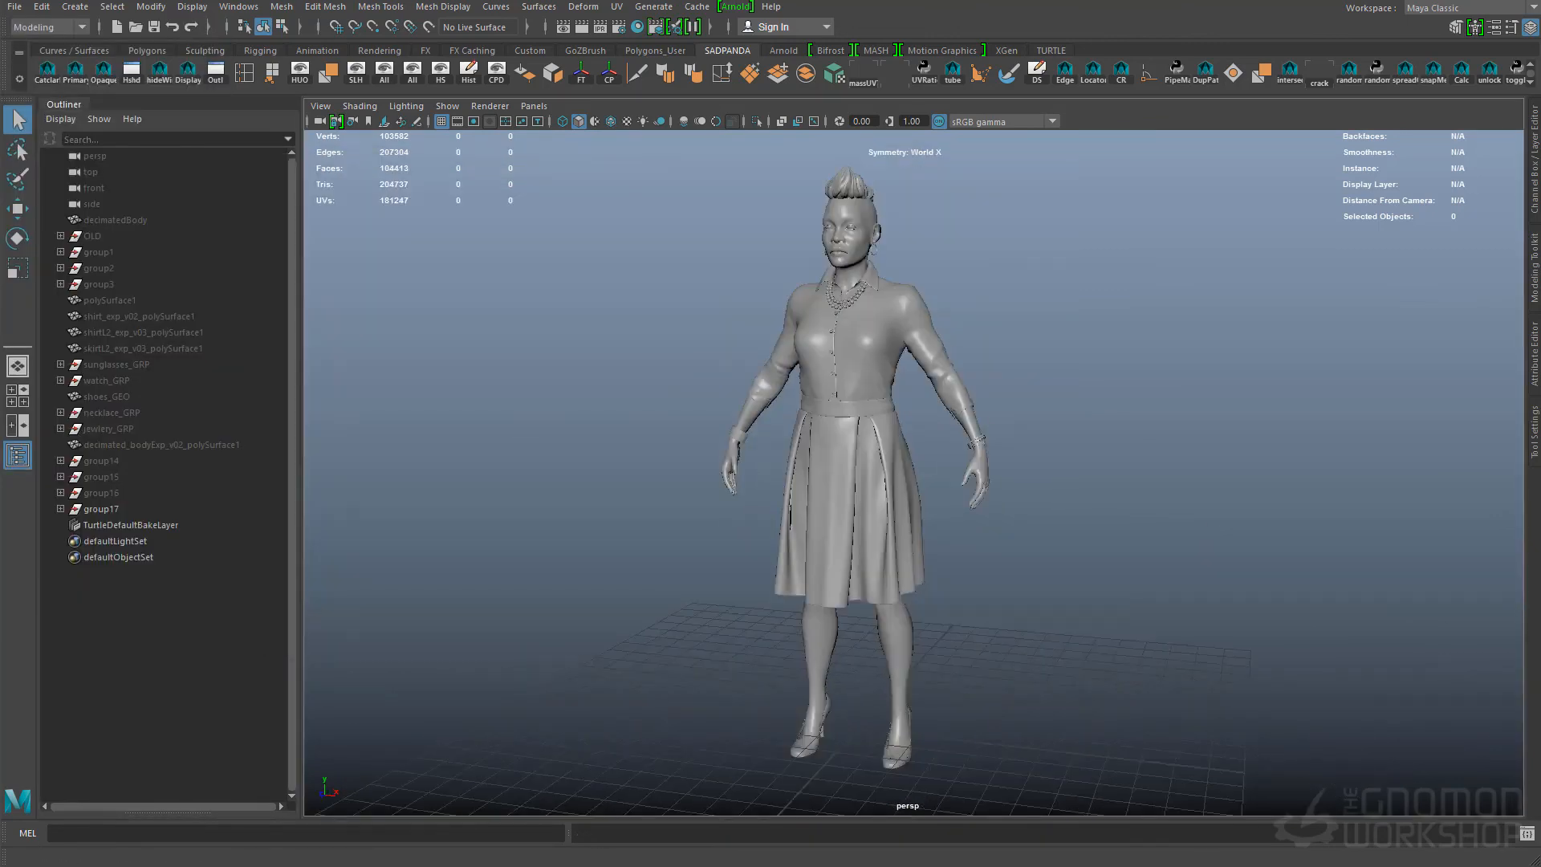